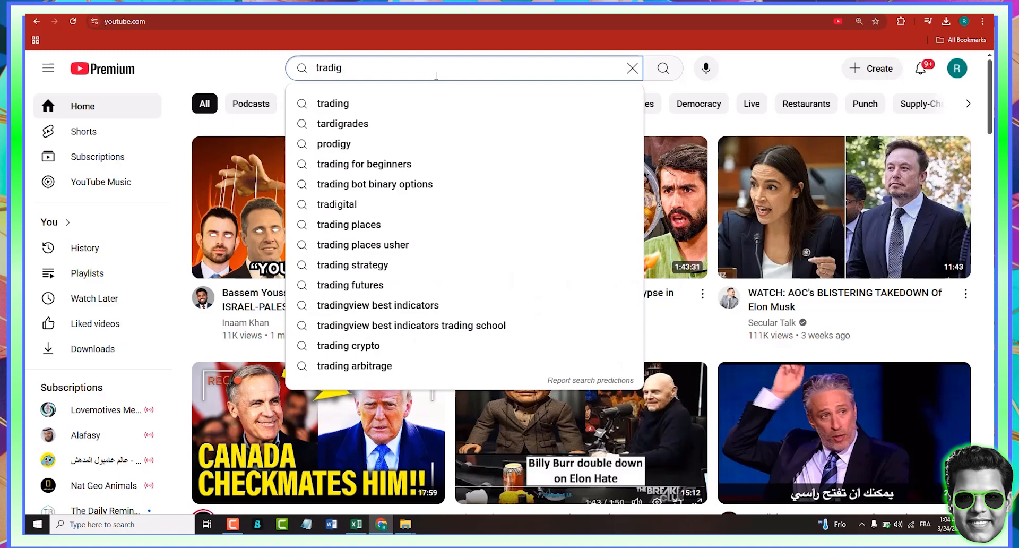
Search YouTube for "trading with AI".
key("BackSpace")
type("ing with a")
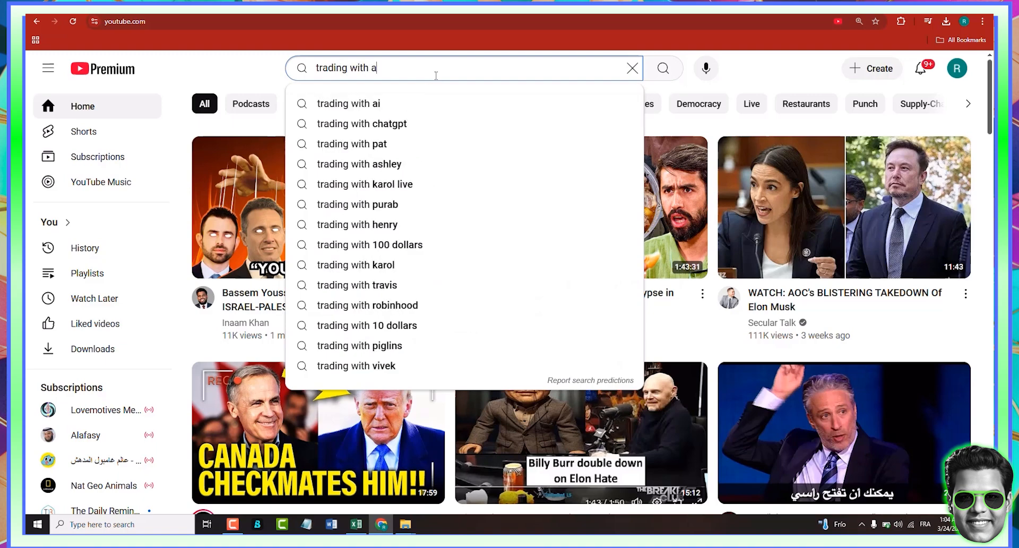
key("BackSpace")
type("AI")
key("Return")
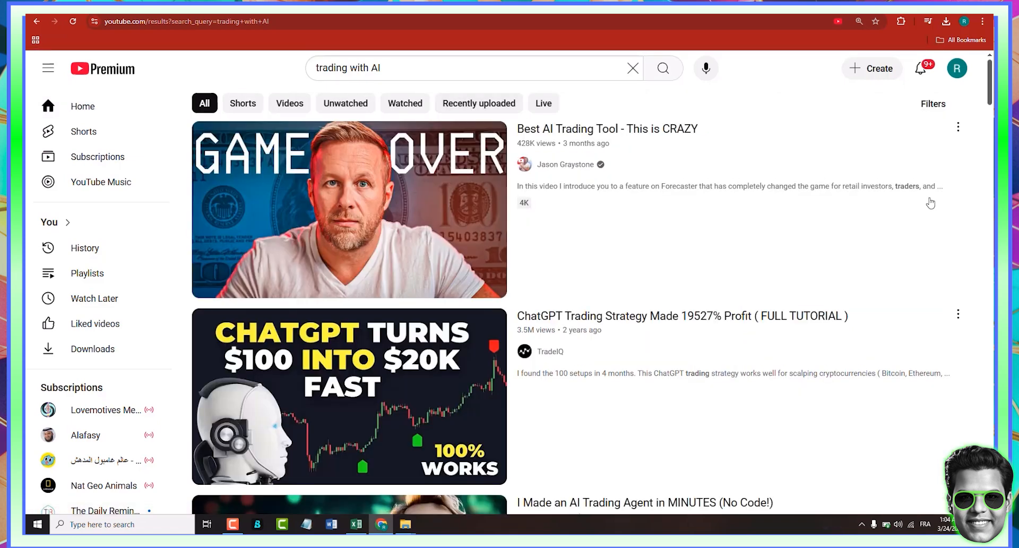
Copy the thumbnail image of the first search result, "Best AI Trading Tool - This is CRAZY".
right_click(477, 171)
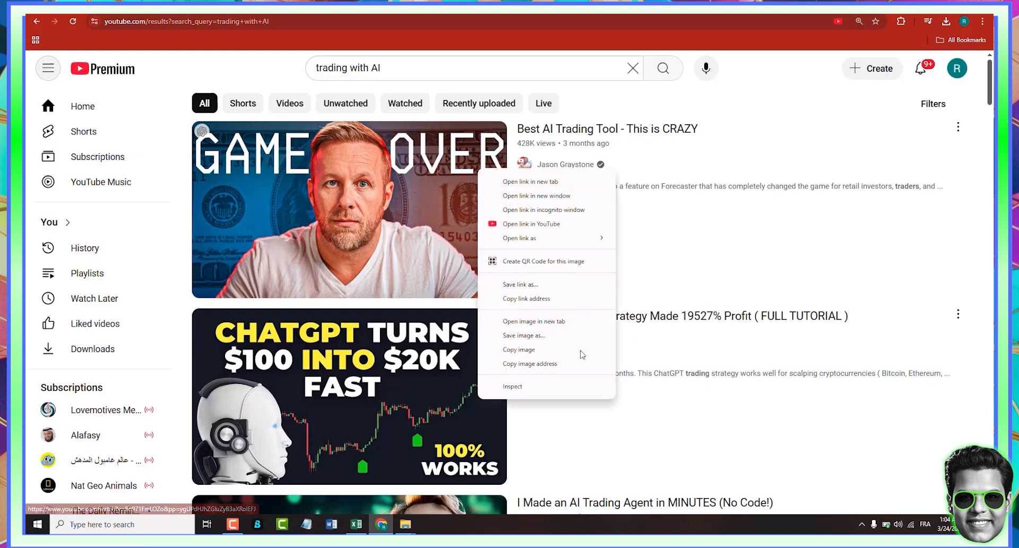
left_click(547, 353)
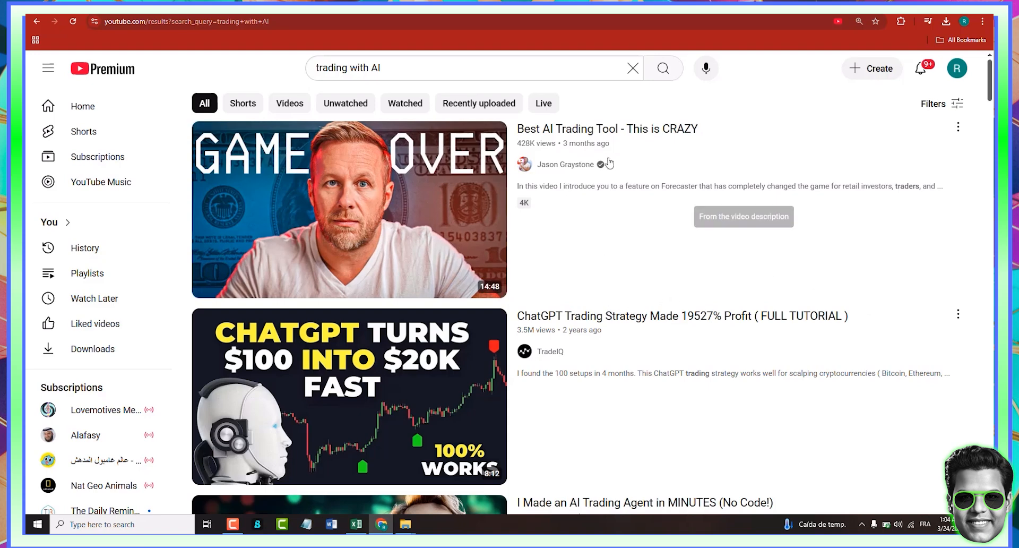
right_click(425, 187)
left_click(476, 366)
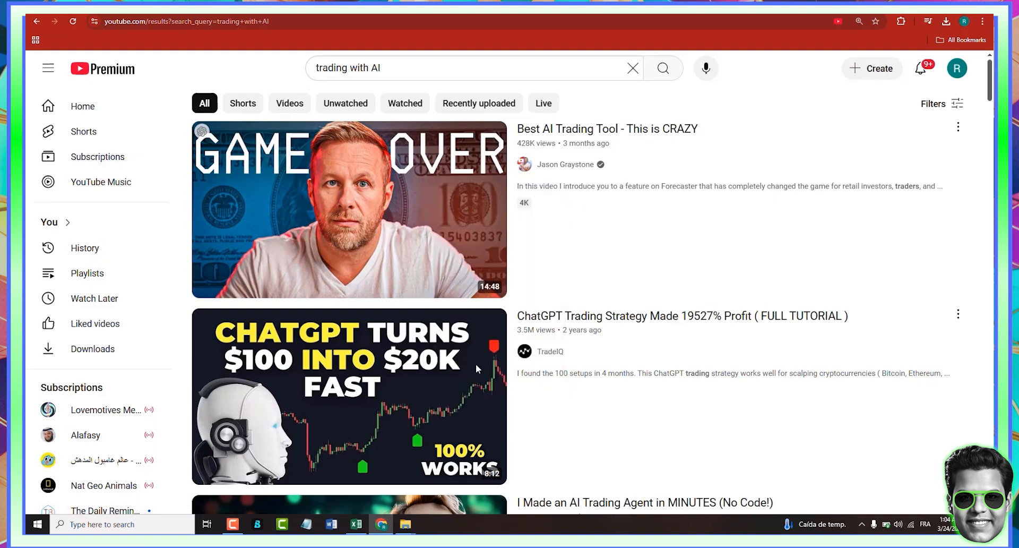
Open the video "Best AI Trading Tool - This is CRAZY" in a new tab and copy its URL.
right_click(640, 128)
left_click(658, 139)
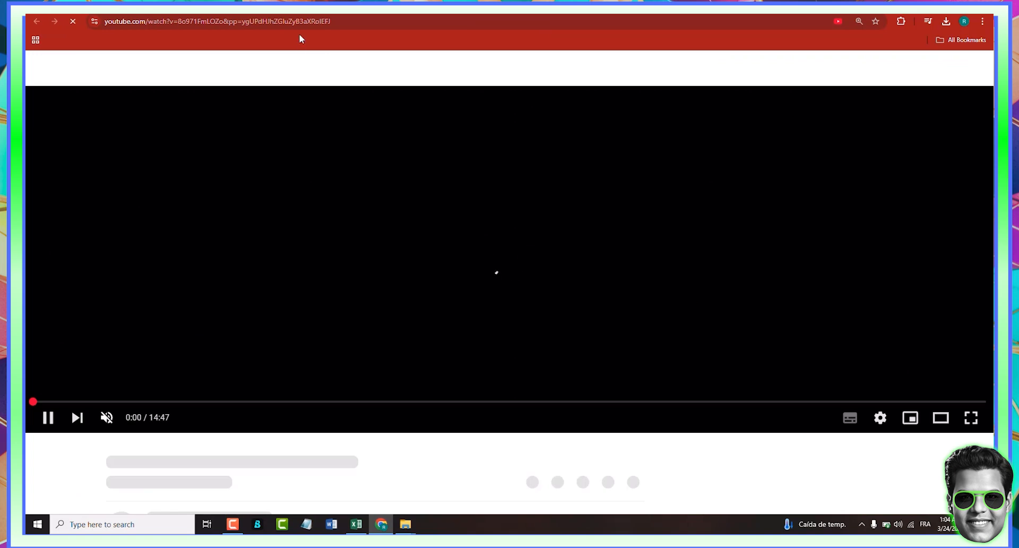
left_click(300, 17)
right_click(299, 17)
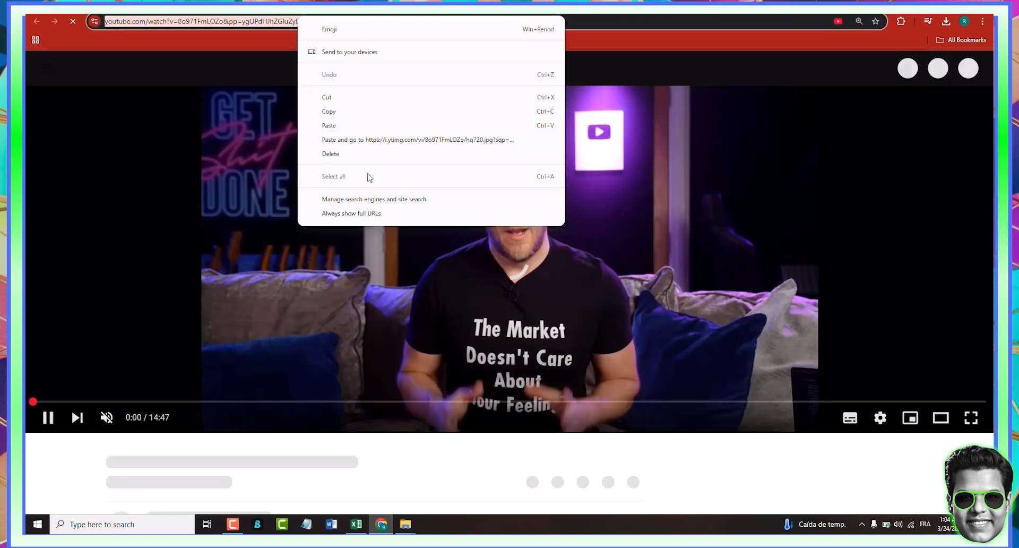
left_click(348, 112)
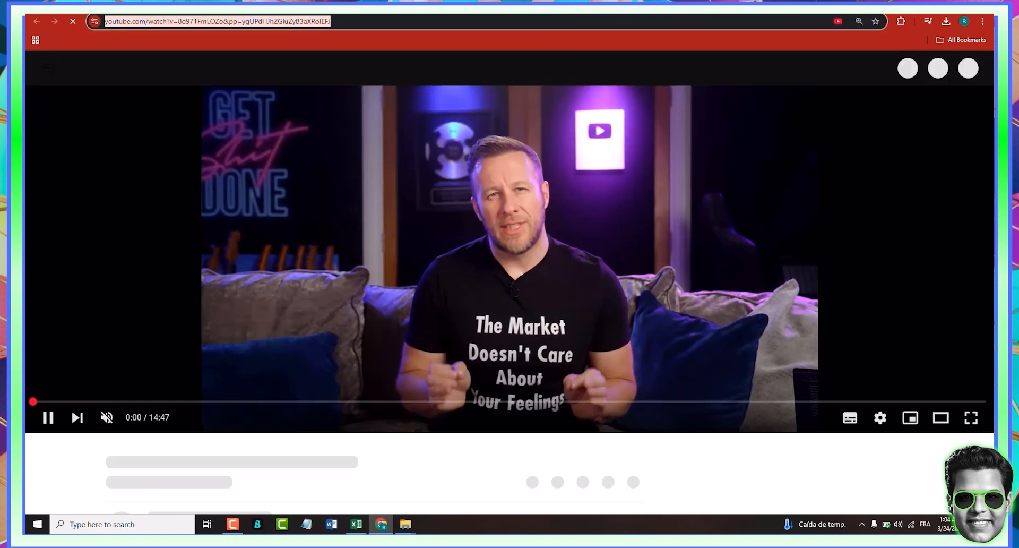
Open google.com in a new tab, search for the copied video URL and show the image results.
key("ctrl+t")
type("google.com")
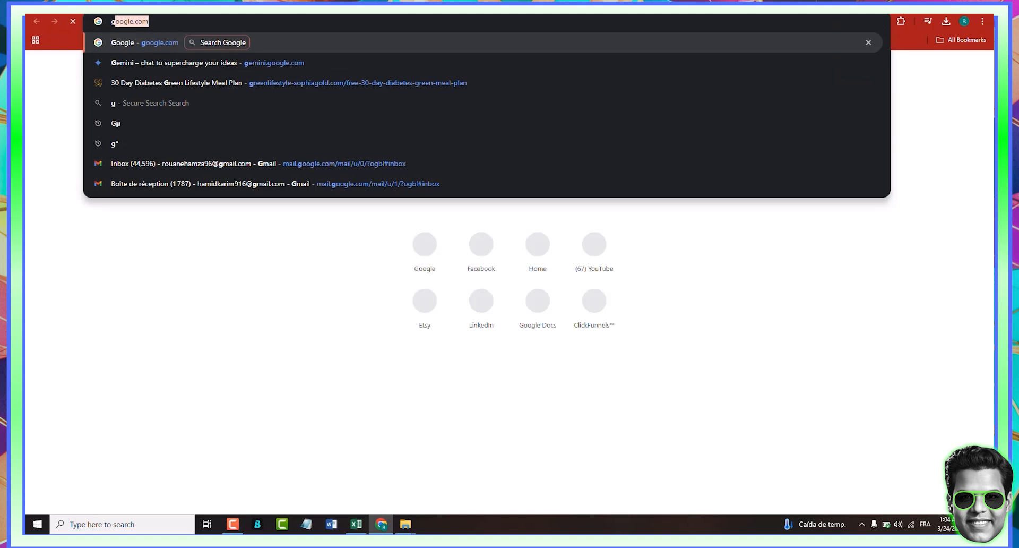
key("Return")
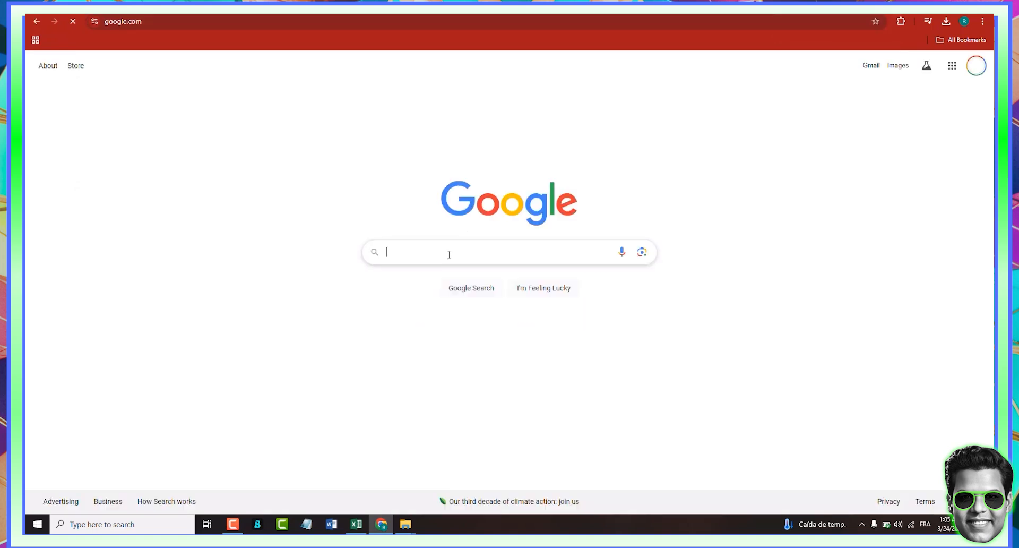
key("ctrl+v")
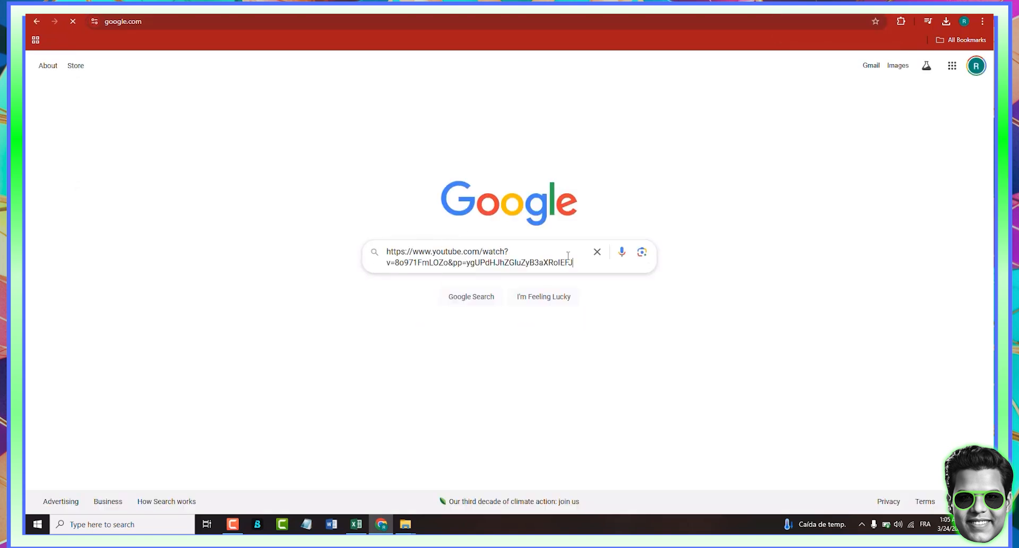
key("Return")
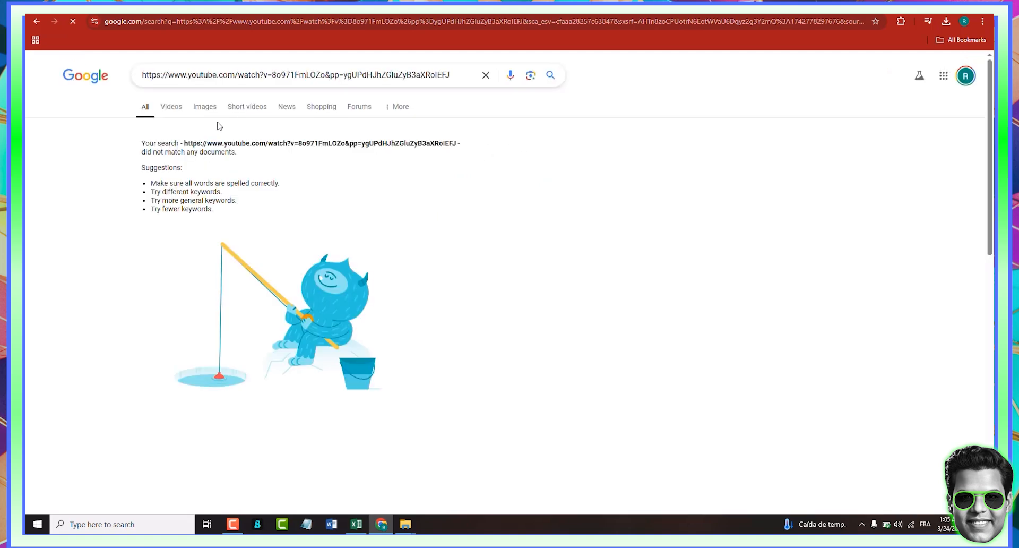
left_click(206, 109)
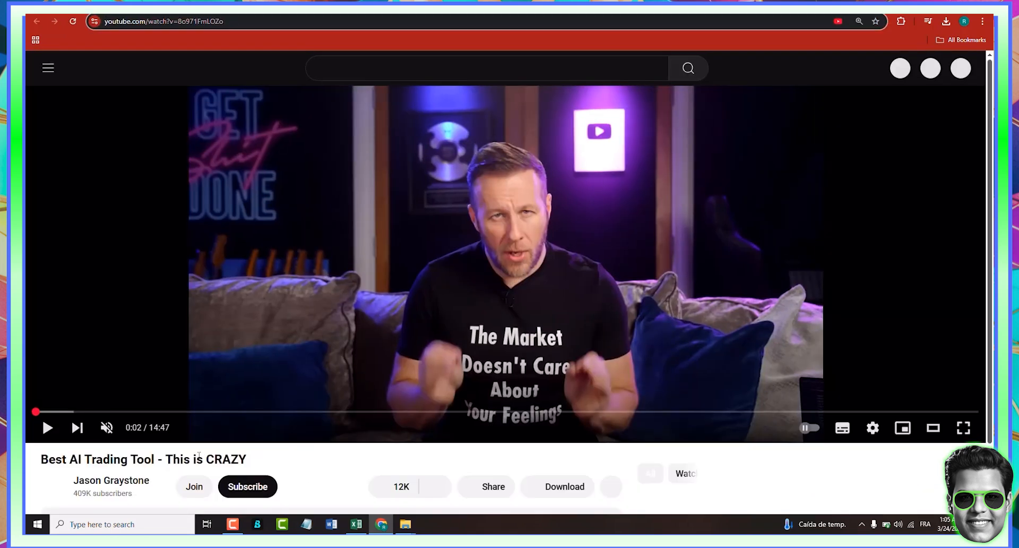
Copy the title "Best AI Trading Tool - This is CRAZY" from the video page and search Google Images for it.
triple_click(199, 457)
right_click(199, 456)
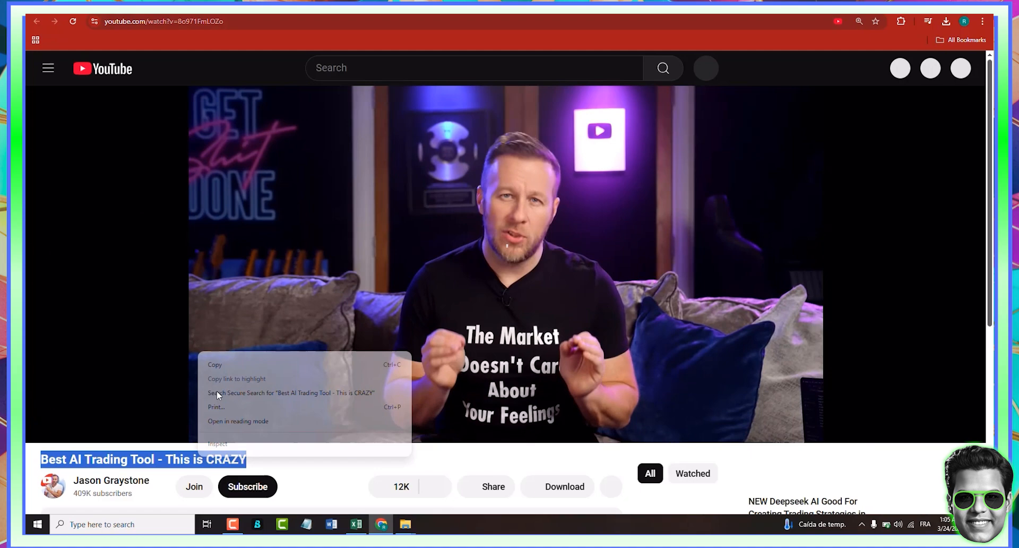
left_click(226, 366)
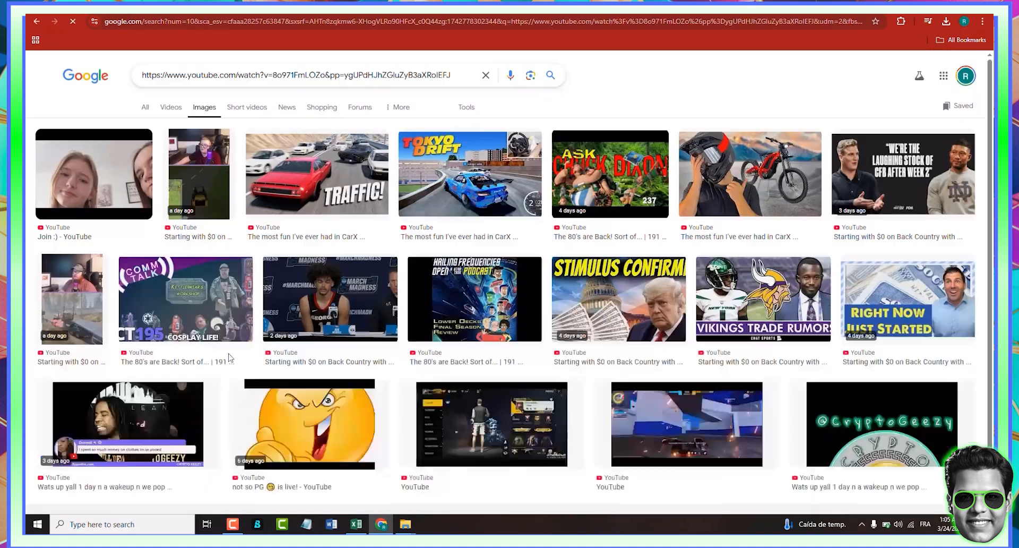
triple_click(419, 76)
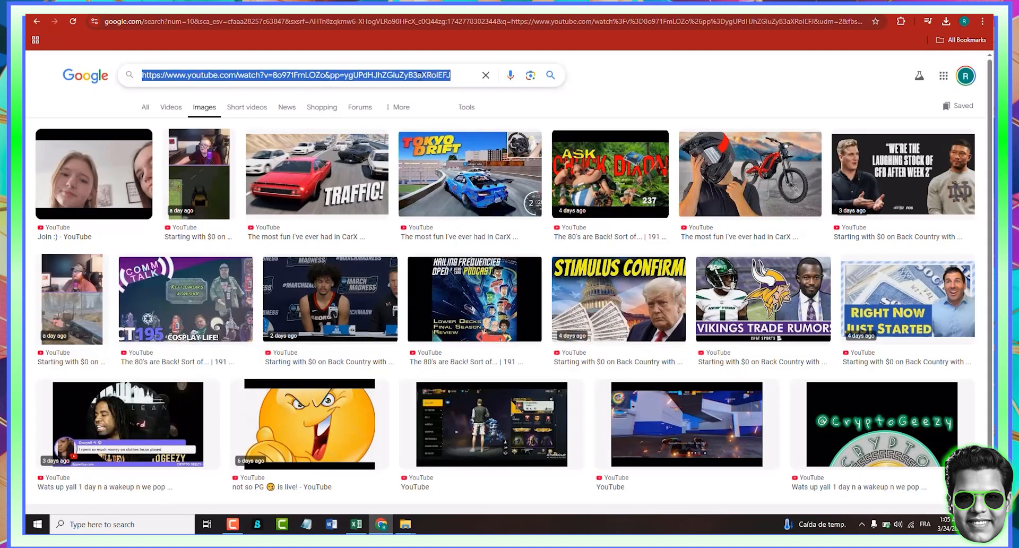
key("ctrl+v")
key("Return")
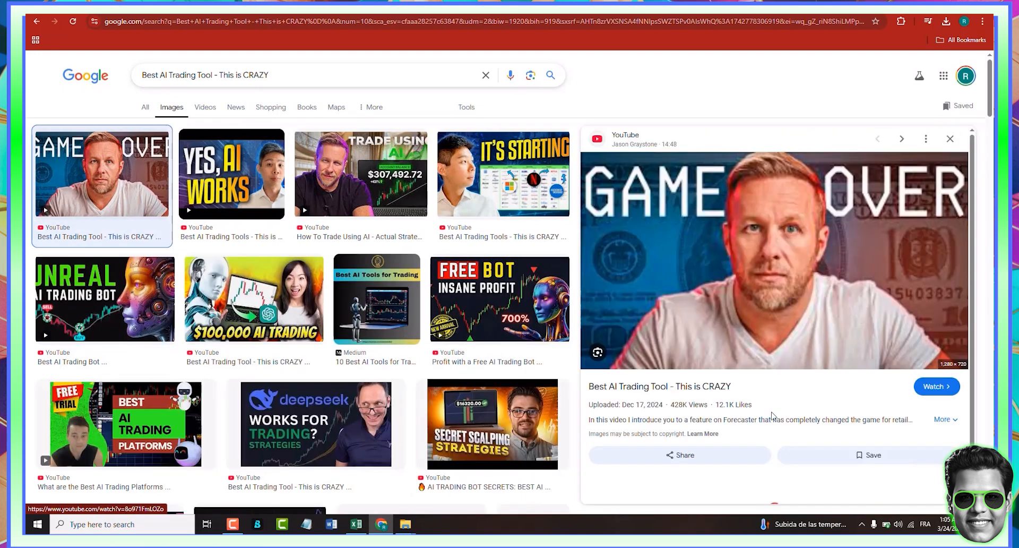
Return to the YouTube search results and copy the thumbnail image of "Best AI Trading Tool - This is CRAZY".
key("ctrl+shift+Tab")
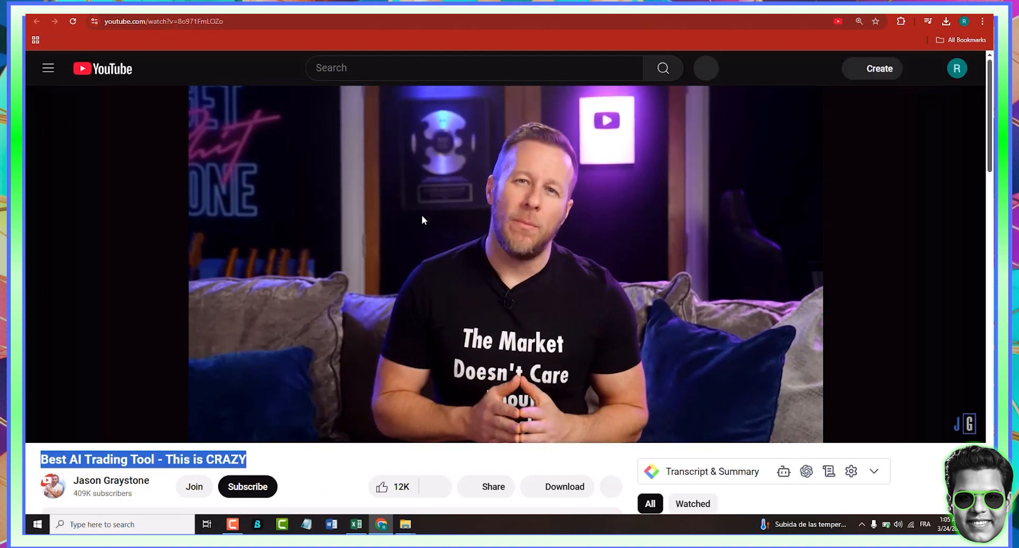
key("ctrl+Tab")
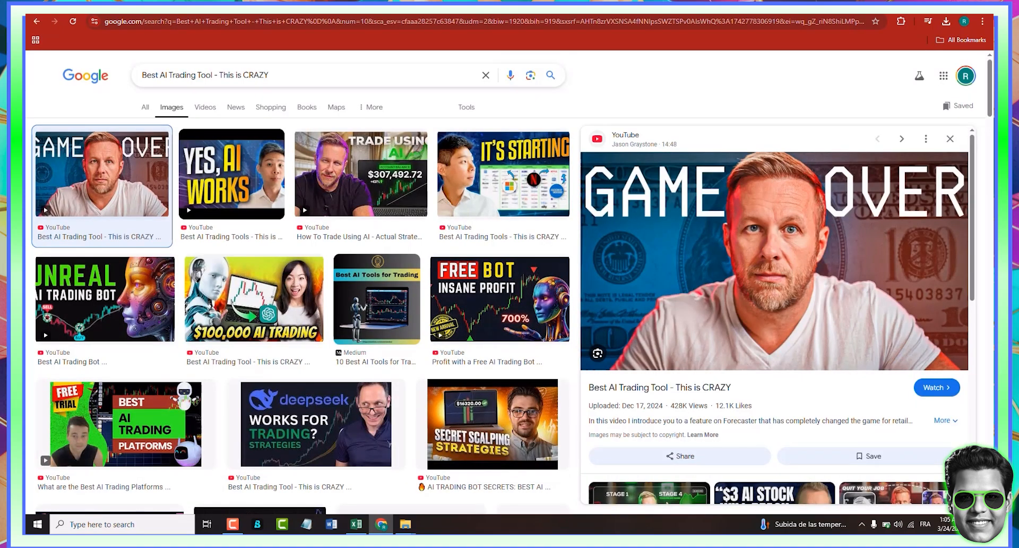
key("ctrl+Tab")
right_click(405, 215)
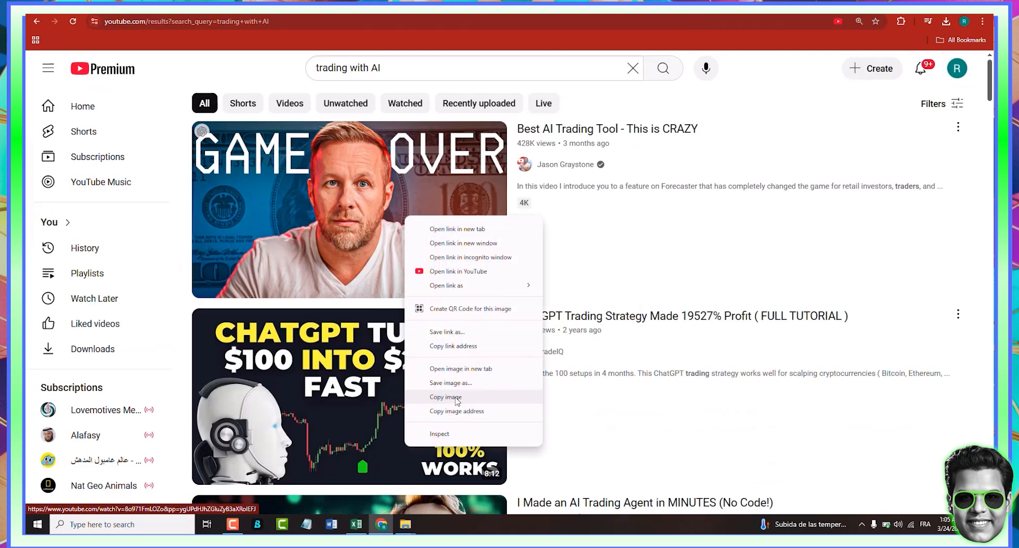
left_click(449, 397)
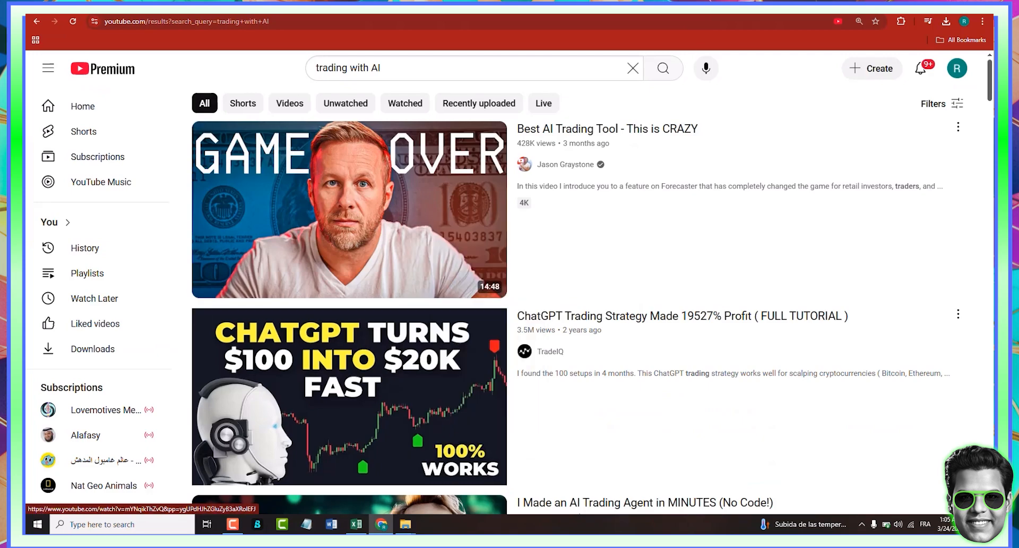
Switch to Ideogram, clear the existing prompt and remove the attached reference image.
left_click(666, 15)
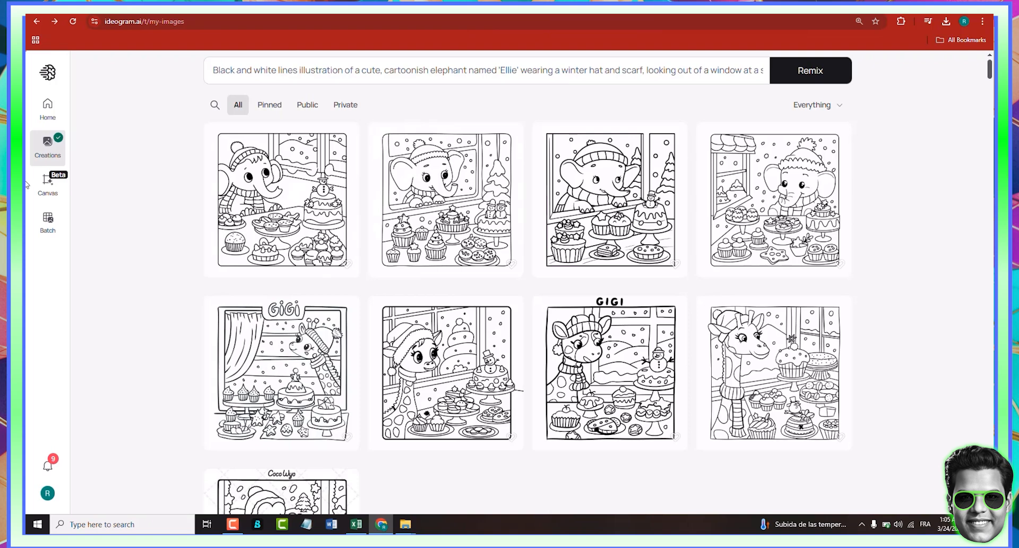
left_click(419, 63)
left_click(615, 76)
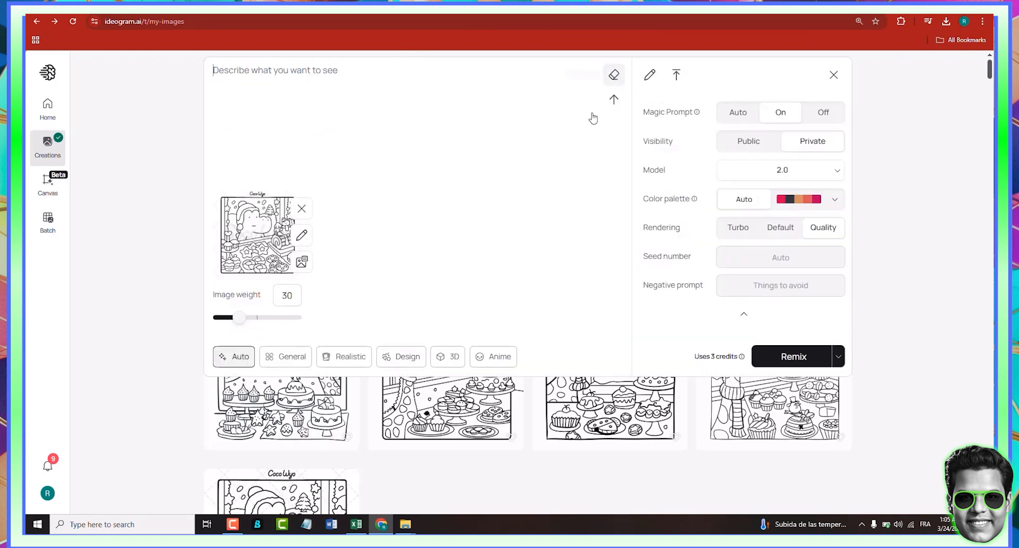
left_click(302, 209)
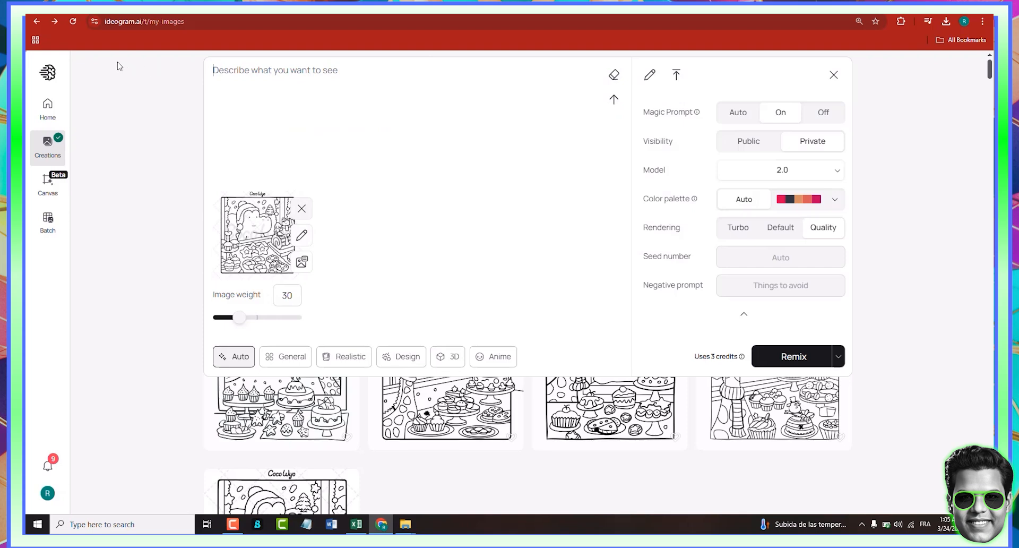
Paste the copied thumbnail into the prompt, choose to remix it and set its image weight to 40.
left_click(250, 77)
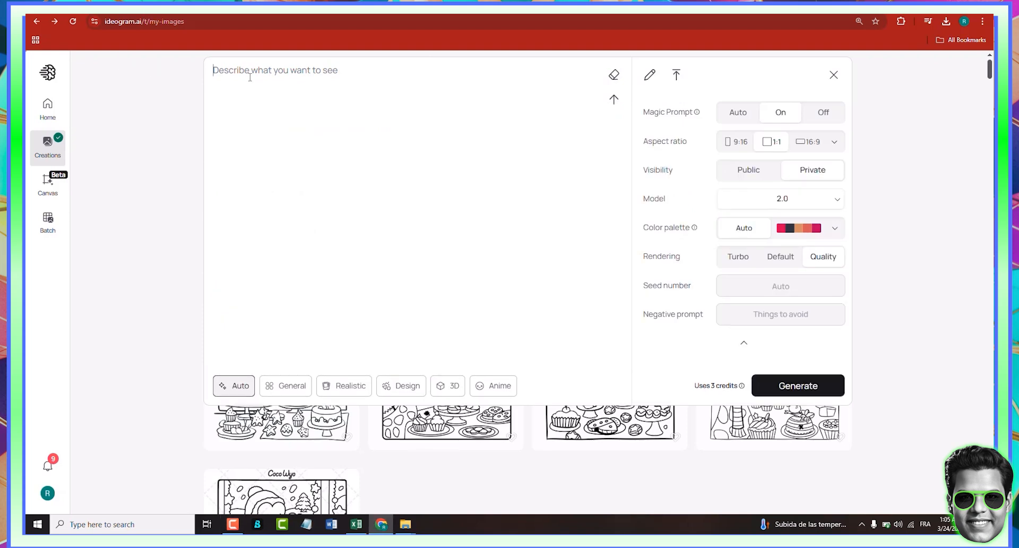
key("ctrl+v")
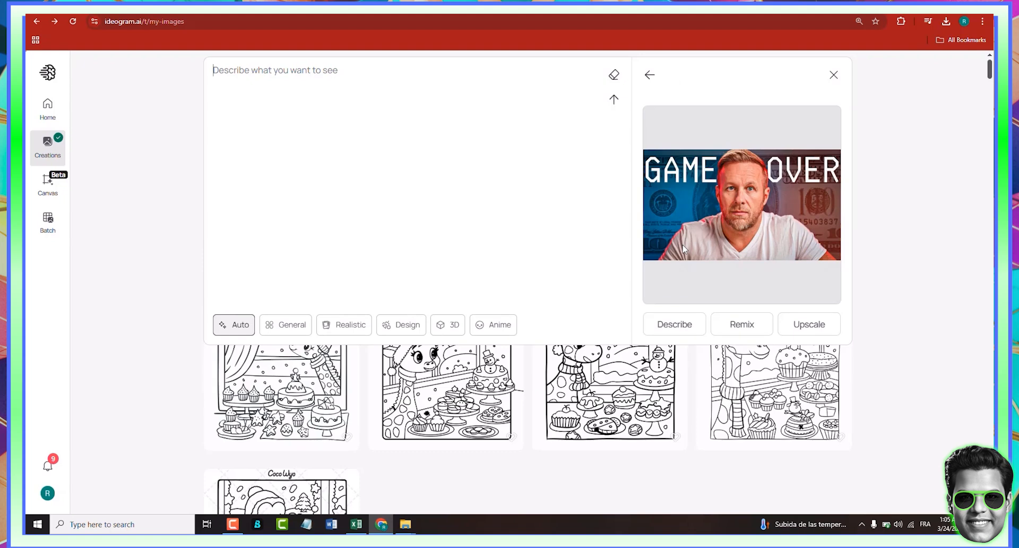
left_click(733, 329)
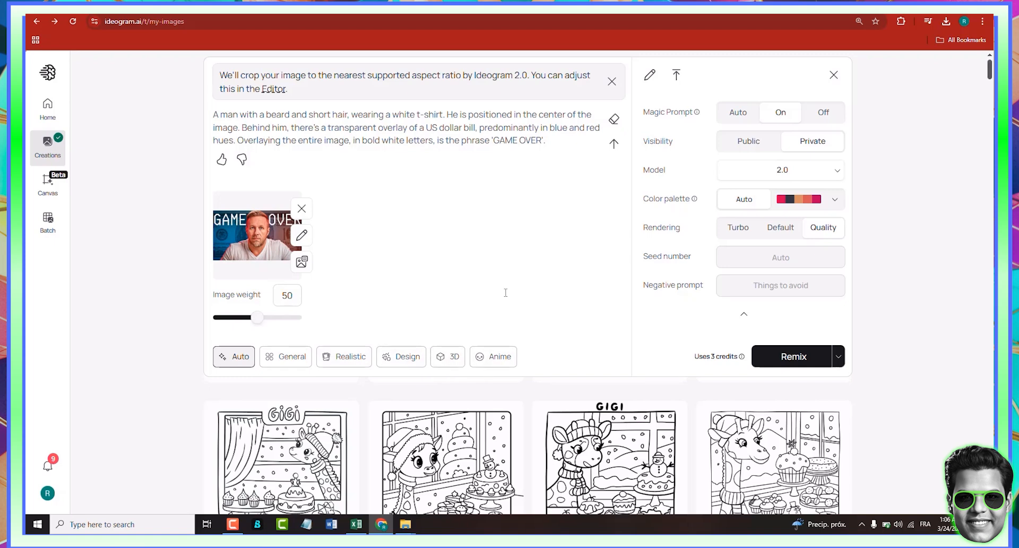
left_click(285, 320)
left_click(249, 317)
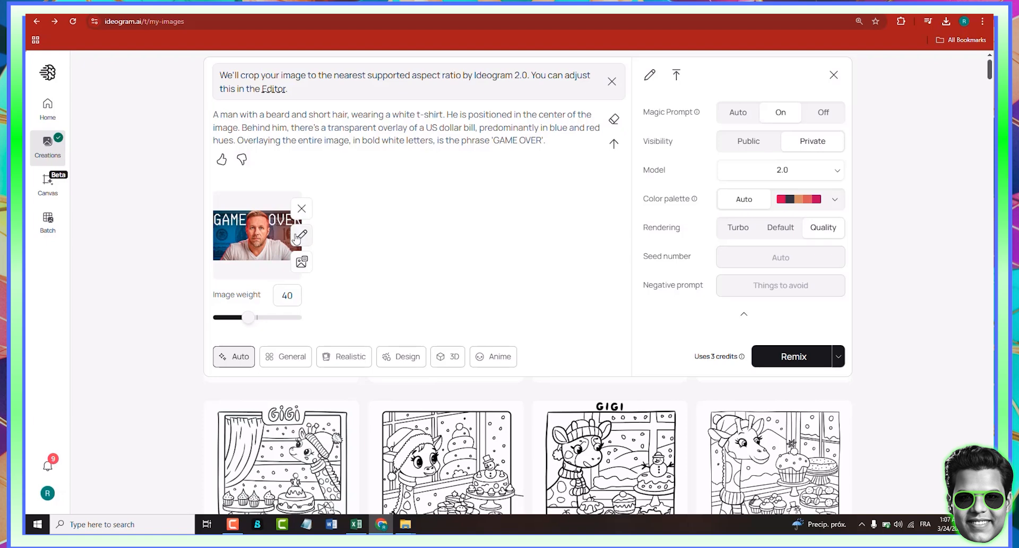
Edit the prompt to describe a young man with a mustache and green hair, wearing a dollar sign t-shirt.
type("young")
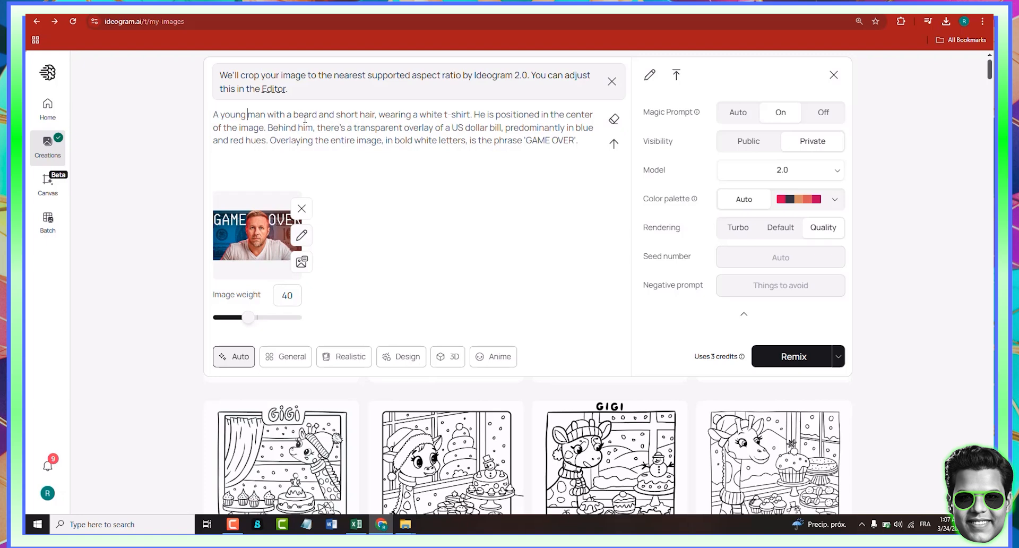
double_click(305, 115)
type("mustache")
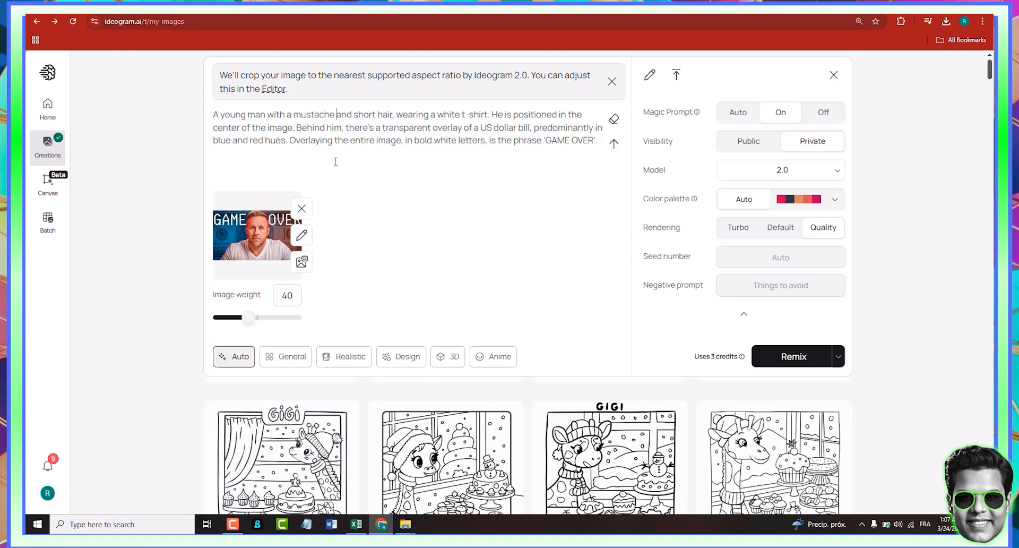
double_click(364, 120)
type("green")
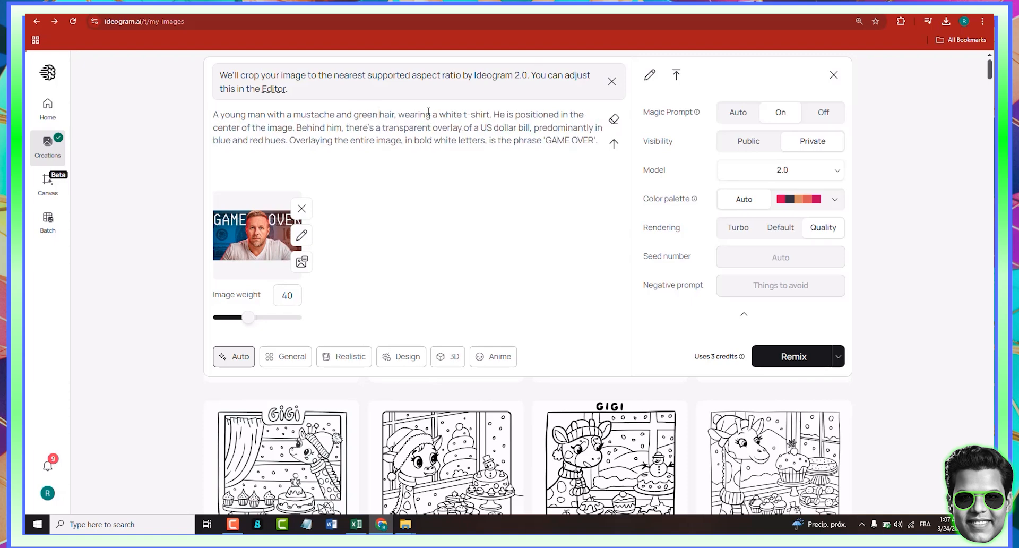
double_click(455, 114)
type("dollar sign")
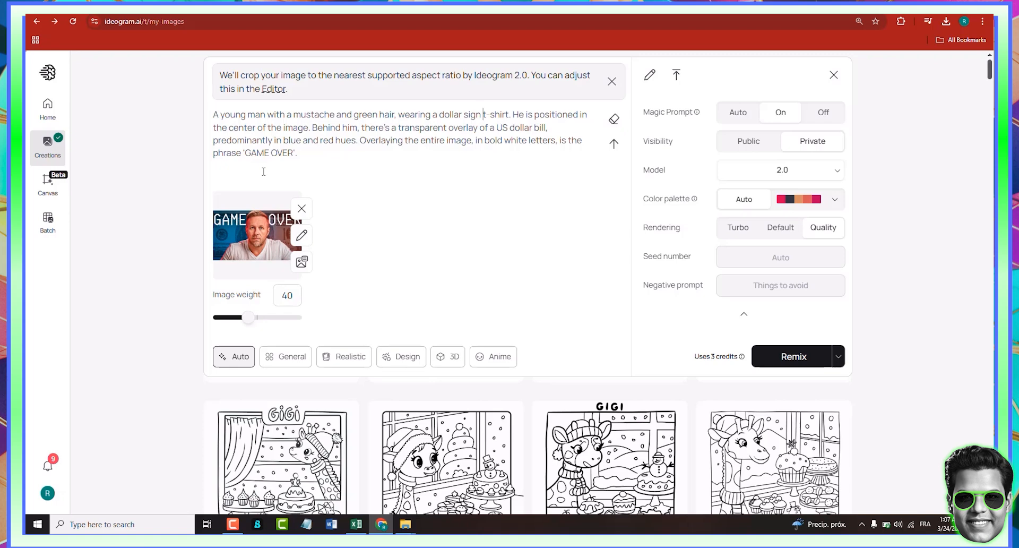
Replace the overlay phrase in the prompt with '10.000$/ Month' and generate the remix.
double_click(275, 152)
key("BackSpace")
key("BackSpace")
key("BackSpace")
type("10.000$/ Month")
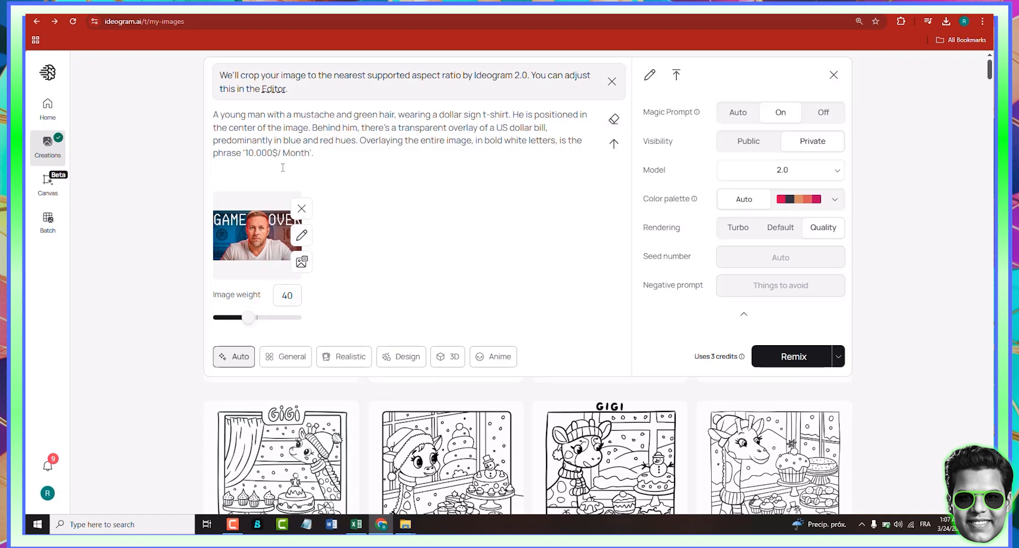
left_click(794, 356)
Reopen the prompt settings, lower the image weight slightly and generate another remix.
left_click(391, 71)
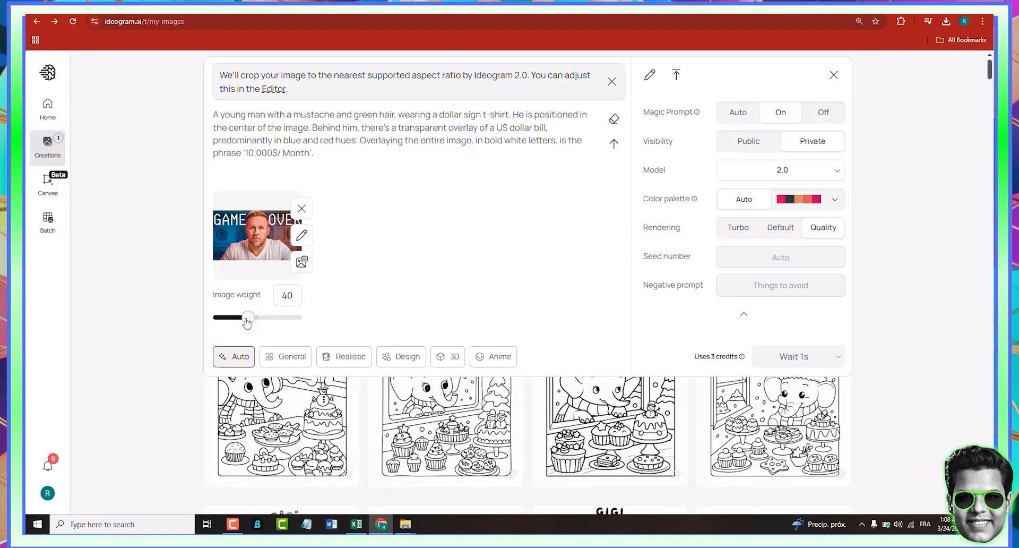
left_click_drag(243, 319, 239, 319)
left_click(793, 357)
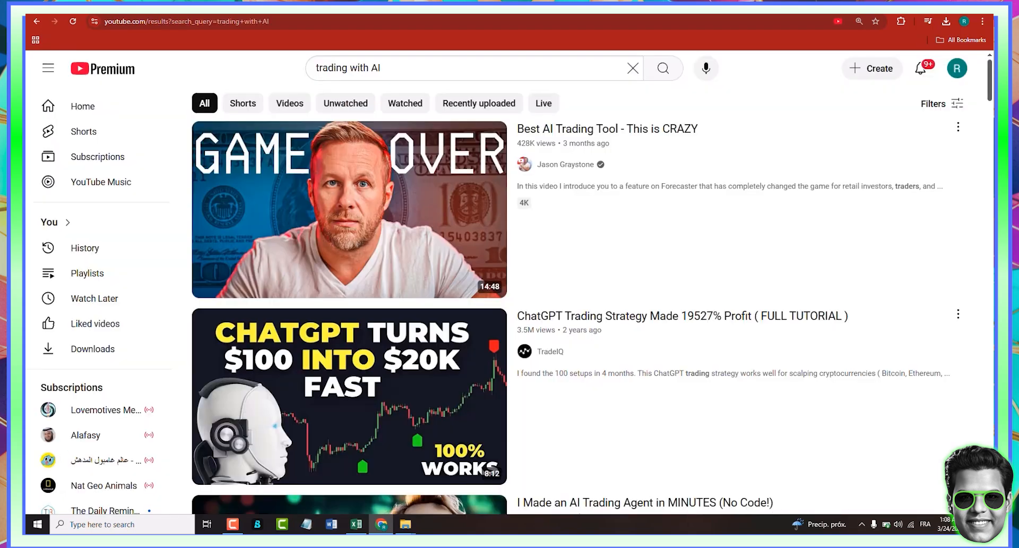
Browse the 'trading with AI' video results and examine the thumbnails for popular styles, then return to the start of the list.
scroll(686, 238, "down", 3)
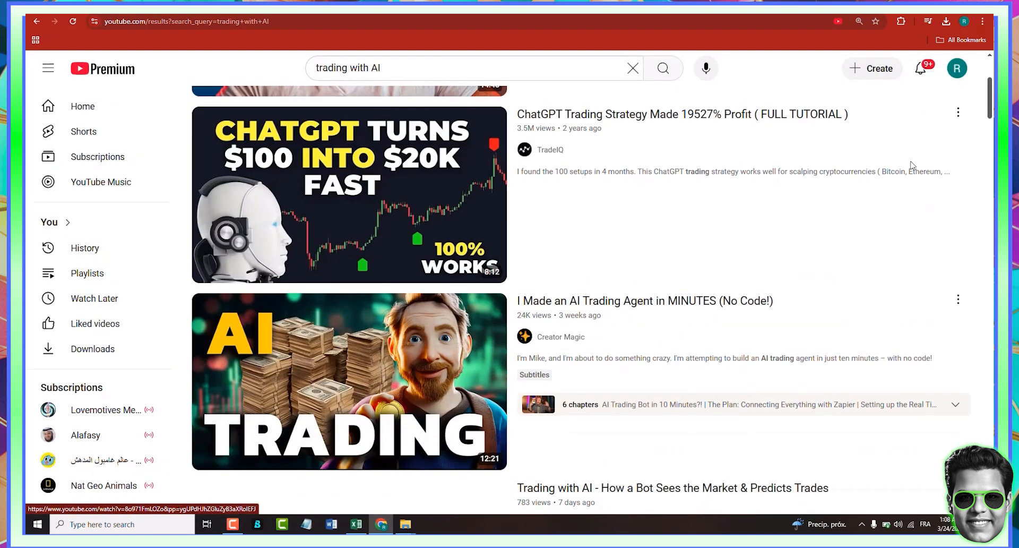
scroll(938, 159, "down", 6)
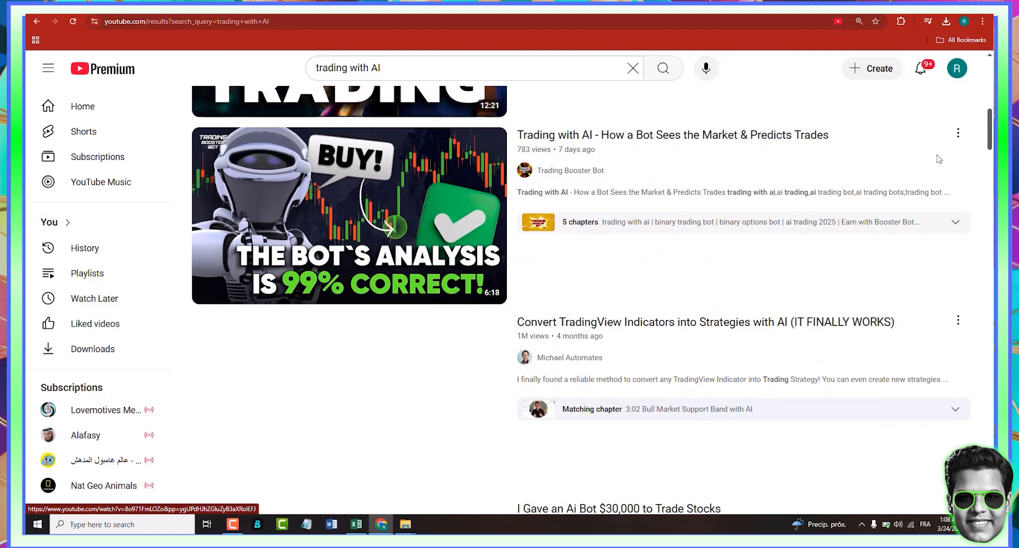
scroll(938, 159, "down", 8)
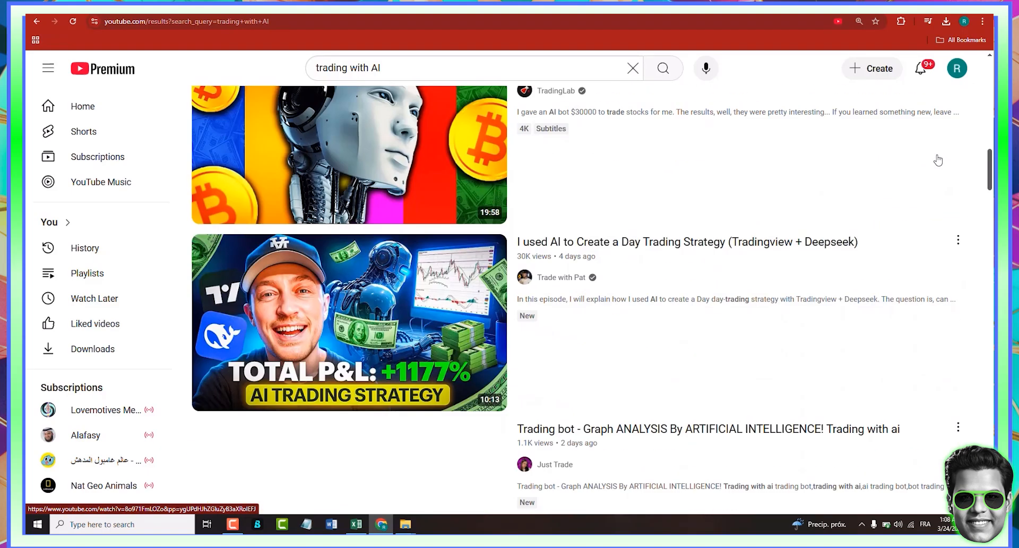
scroll(938, 160, "down", 5)
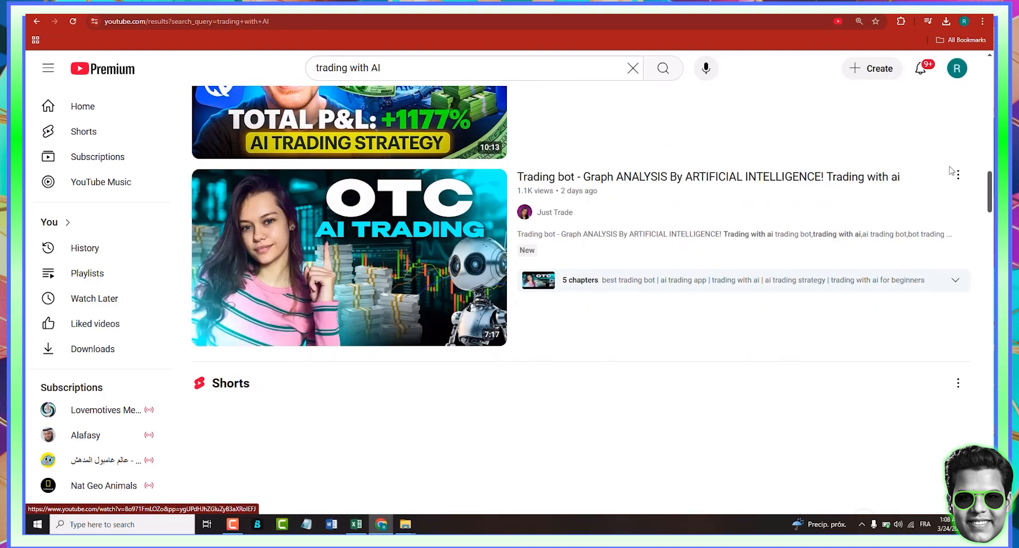
scroll(947, 170, "down", 6)
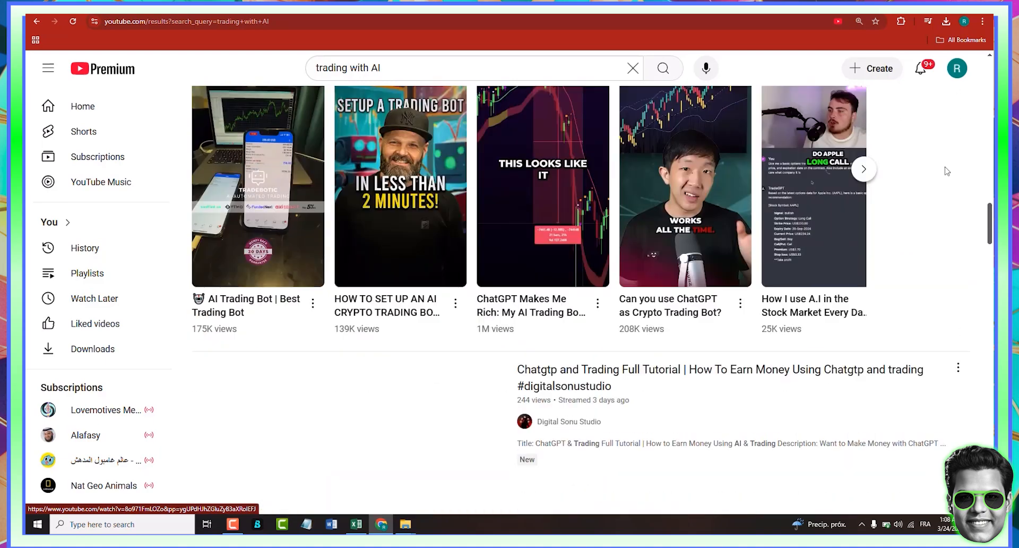
scroll(946, 171, "down", 4)
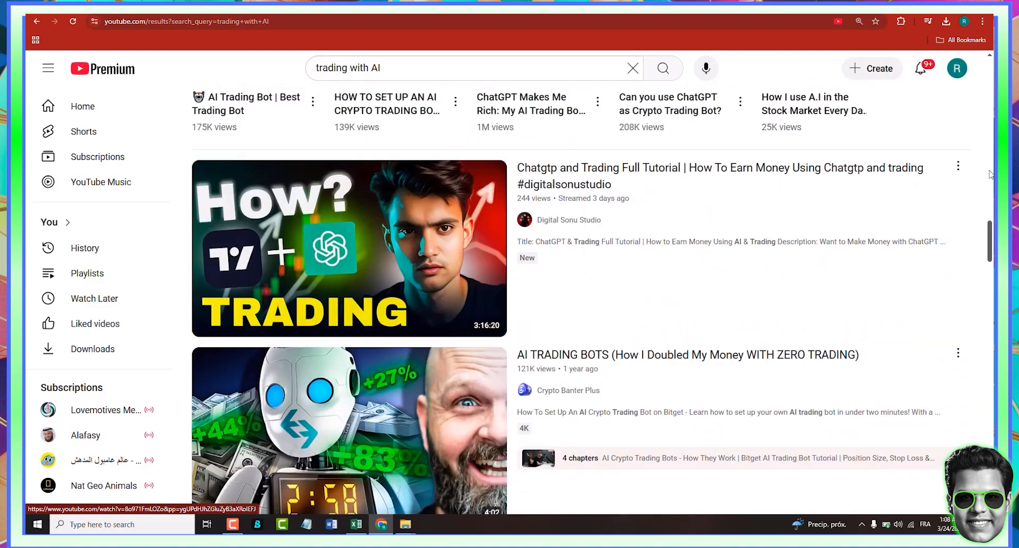
scroll(977, 176, "down", 6)
scroll(968, 180, "down", 6)
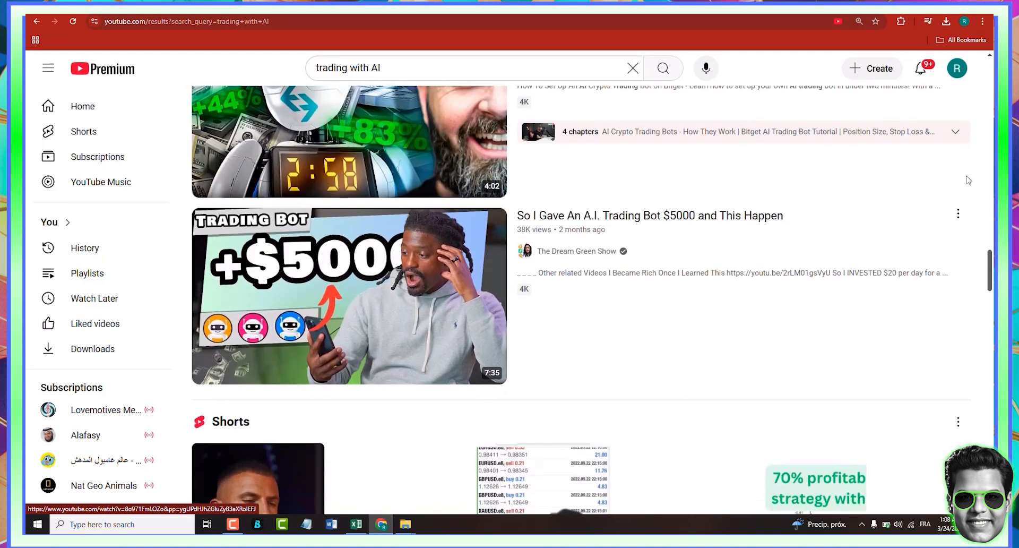
scroll(968, 181, "down", 4)
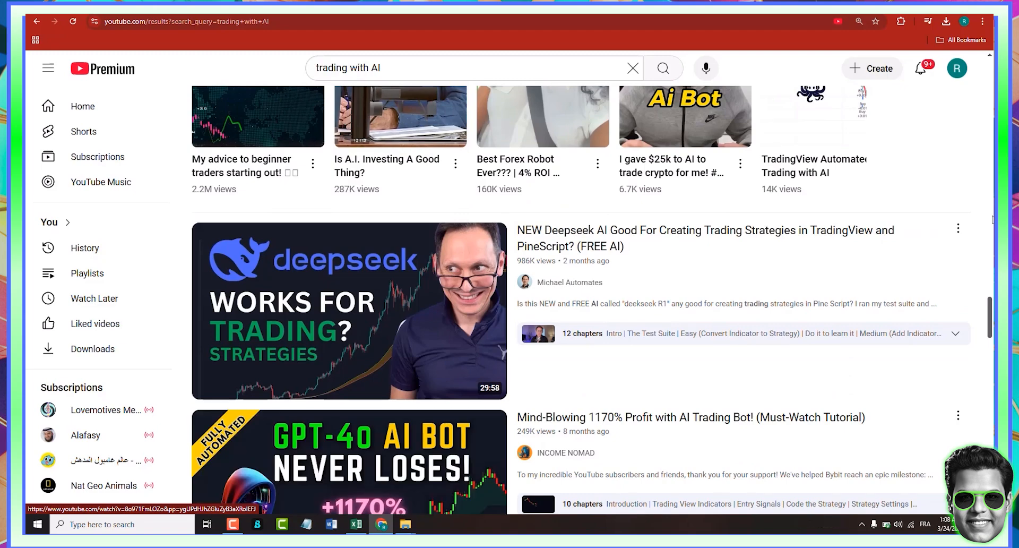
scroll(991, 219, "up", 8)
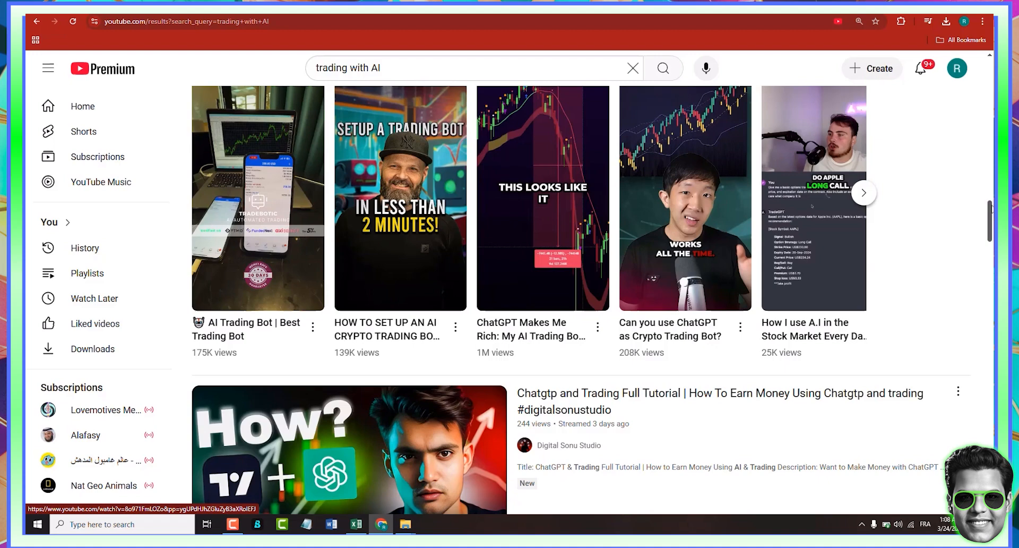
scroll(991, 220, "up", 2)
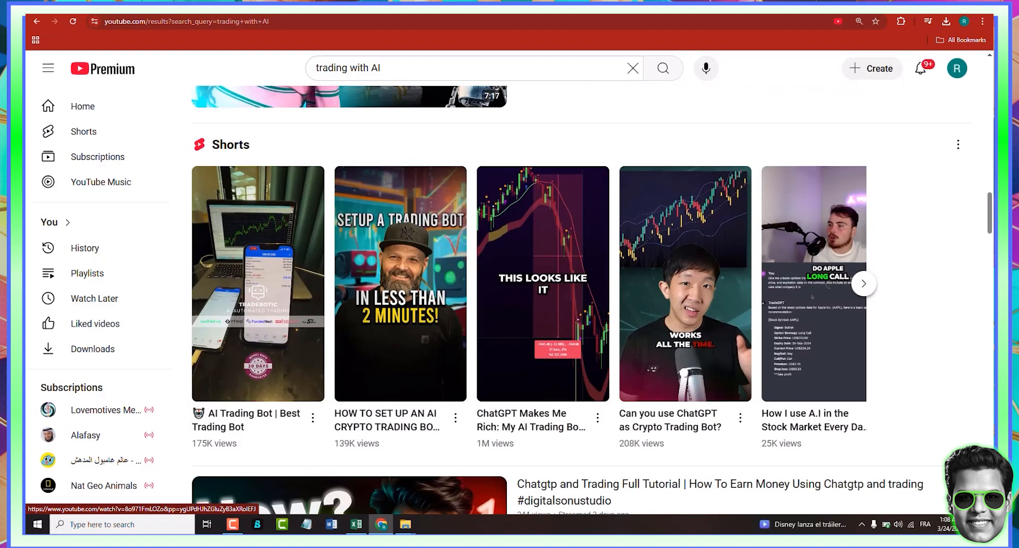
left_click_drag(991, 217, 992, 77)
Search YouTube for 'make money online' instead.
left_click(385, 64)
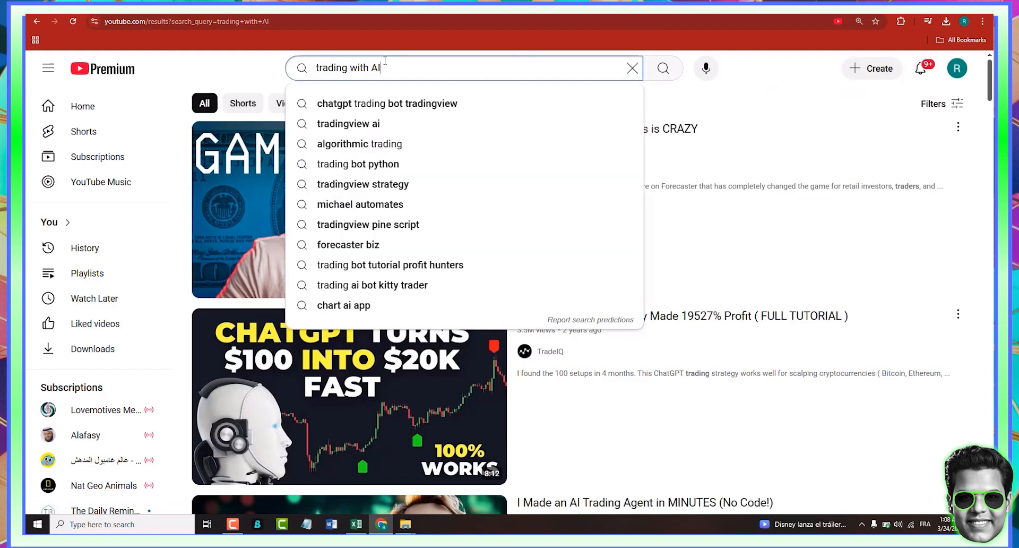
triple_click(347, 65)
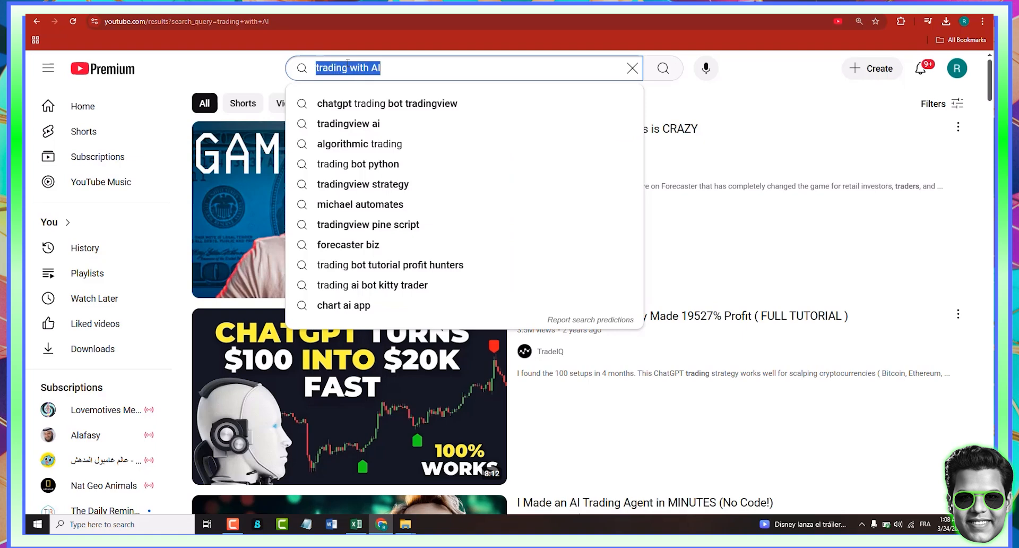
type("make mon,e")
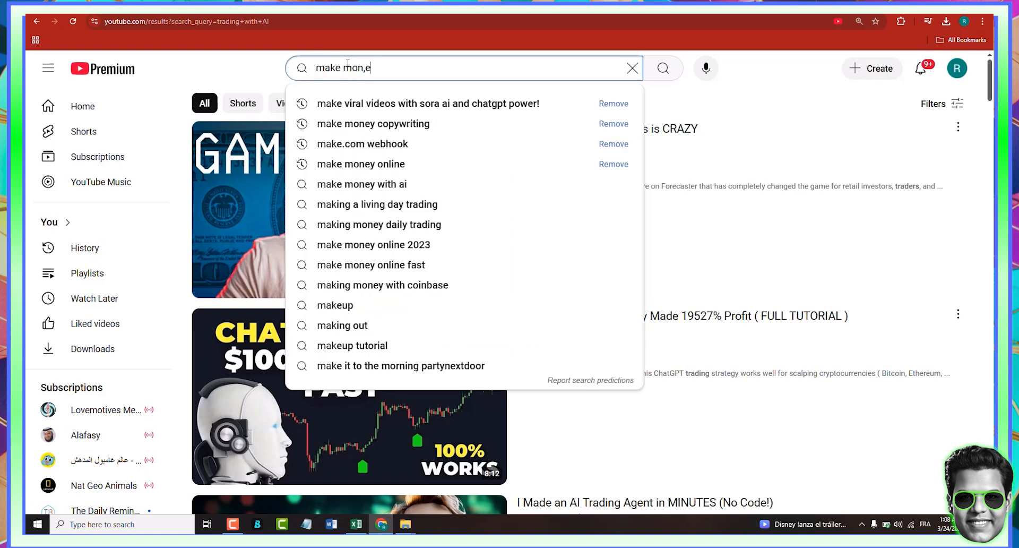
key("BackSpace")
key("BackSpace")
type("ey online")
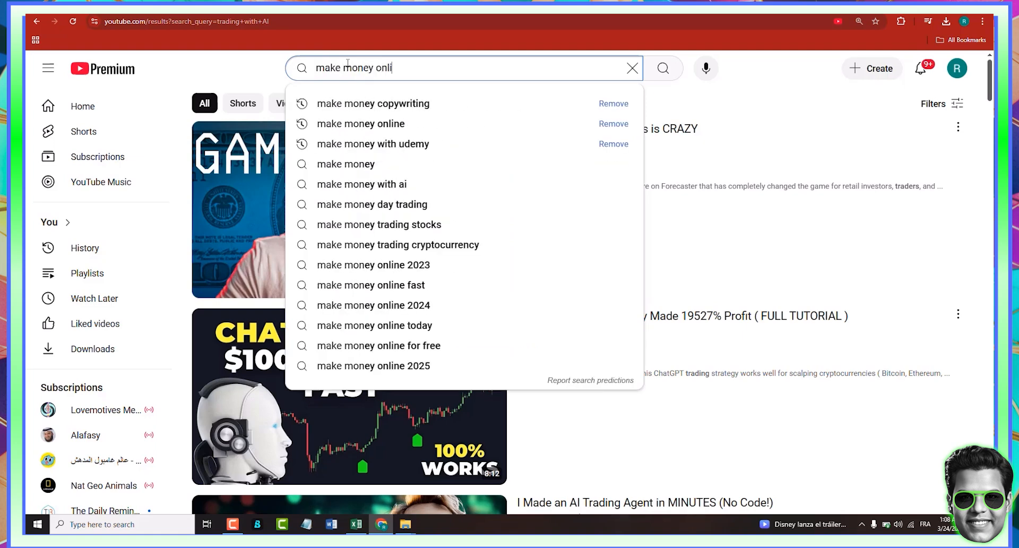
key("Return")
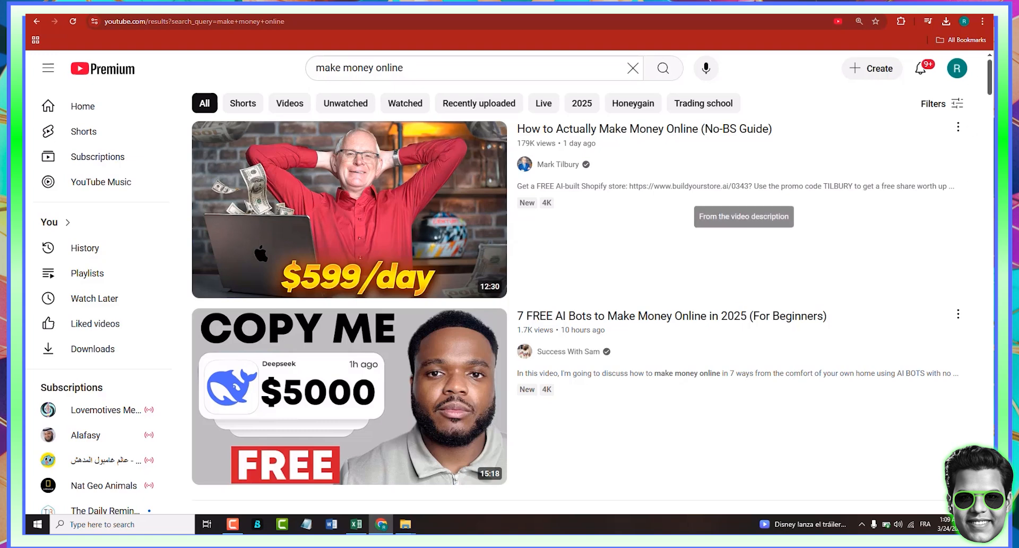
Switch to Ideogram, open the first remix batch in the creations' second row and compare its four variants.
left_click(159, 8)
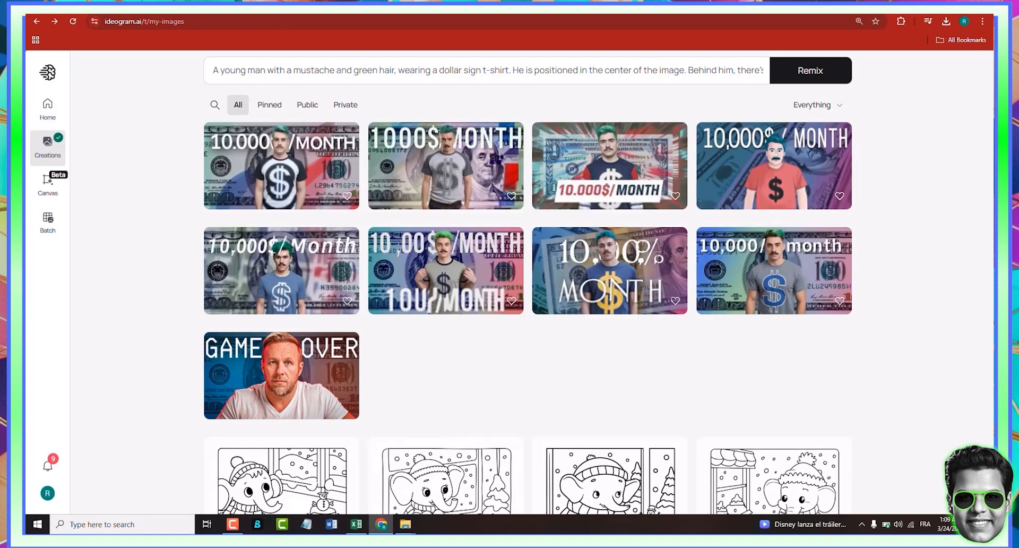
left_click(323, 274)
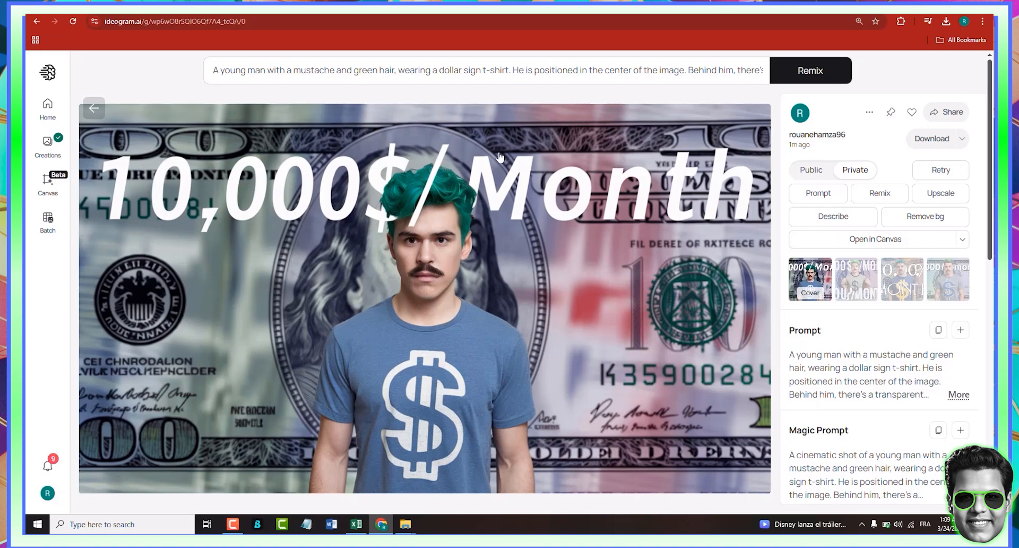
left_click(853, 293)
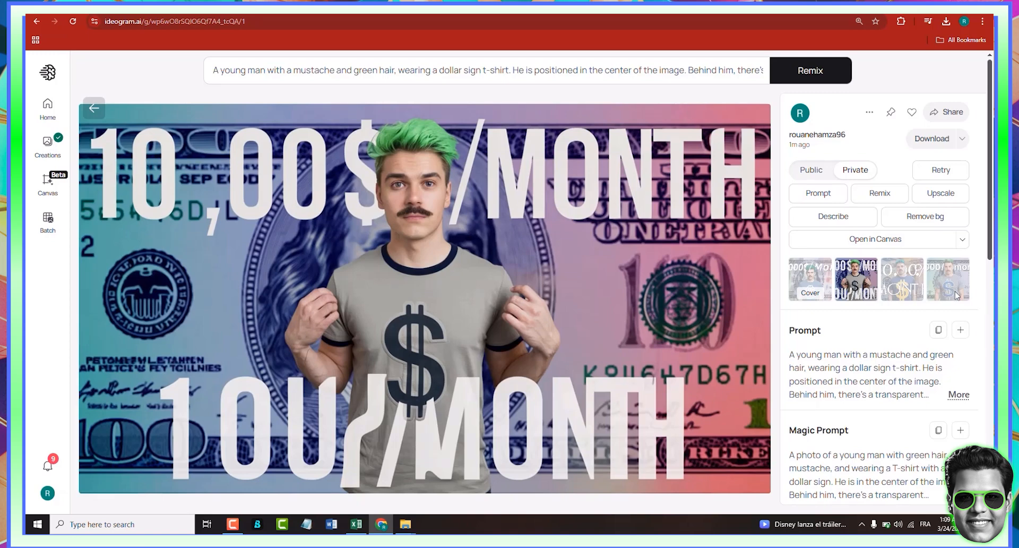
left_click(902, 287)
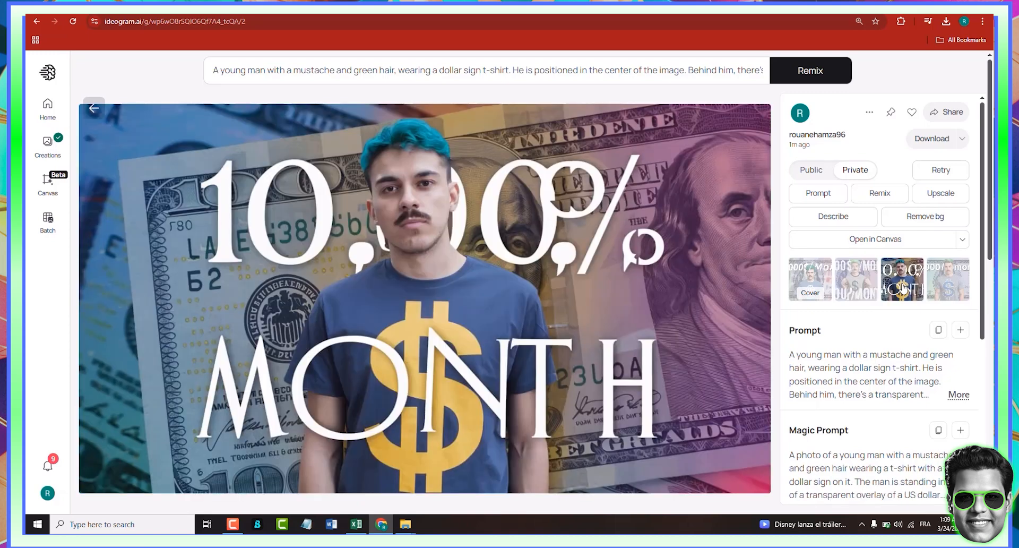
left_click(956, 287)
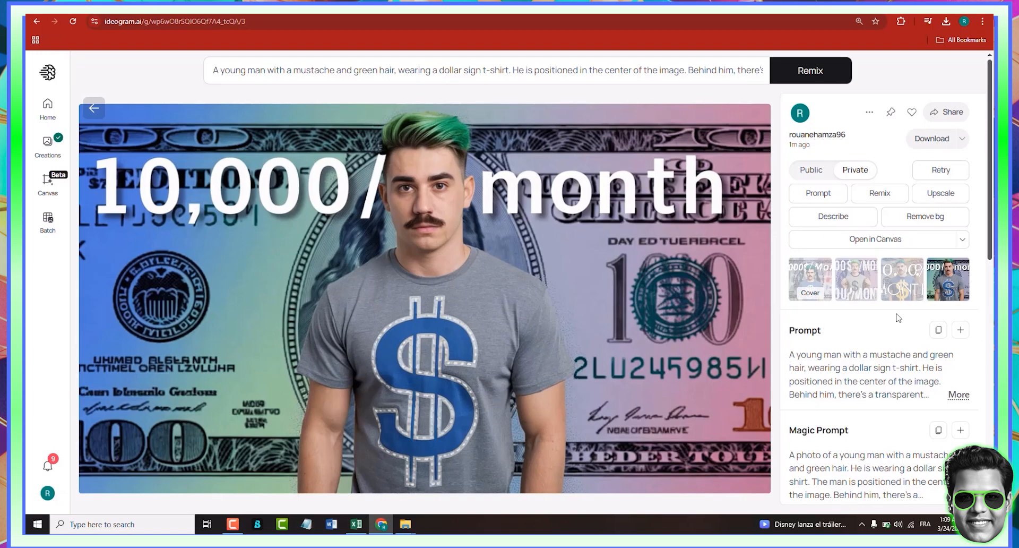
Download the second variant, with the grey dollar sign t-shirt and two lines of overlay text, as a PNG.
left_click(854, 285)
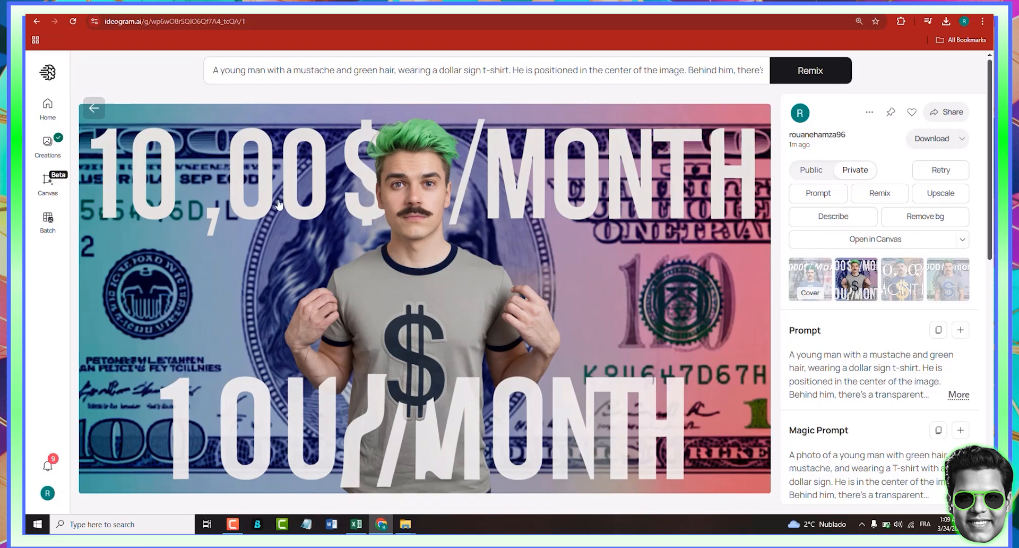
left_click(870, 112)
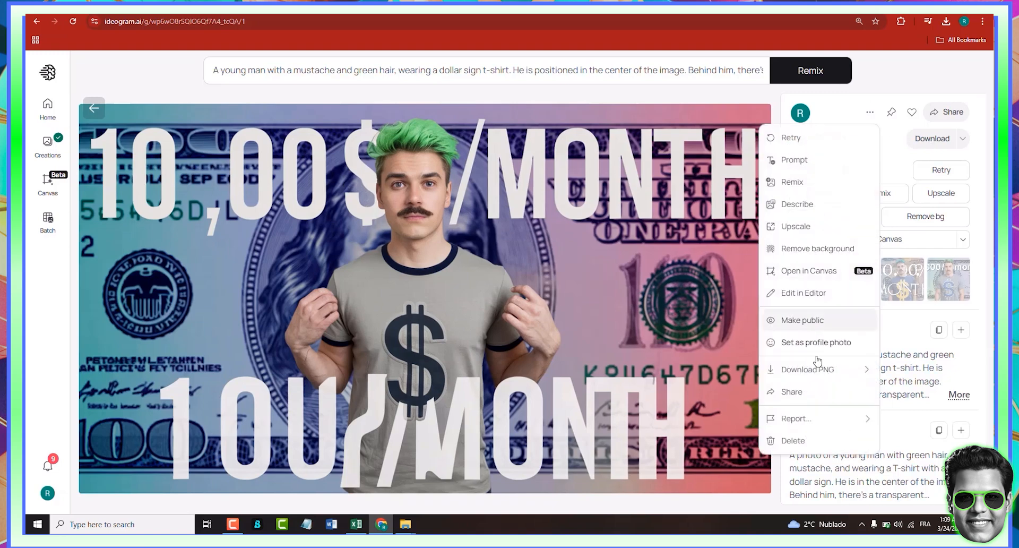
mouse_move(820, 369)
left_click(938, 377)
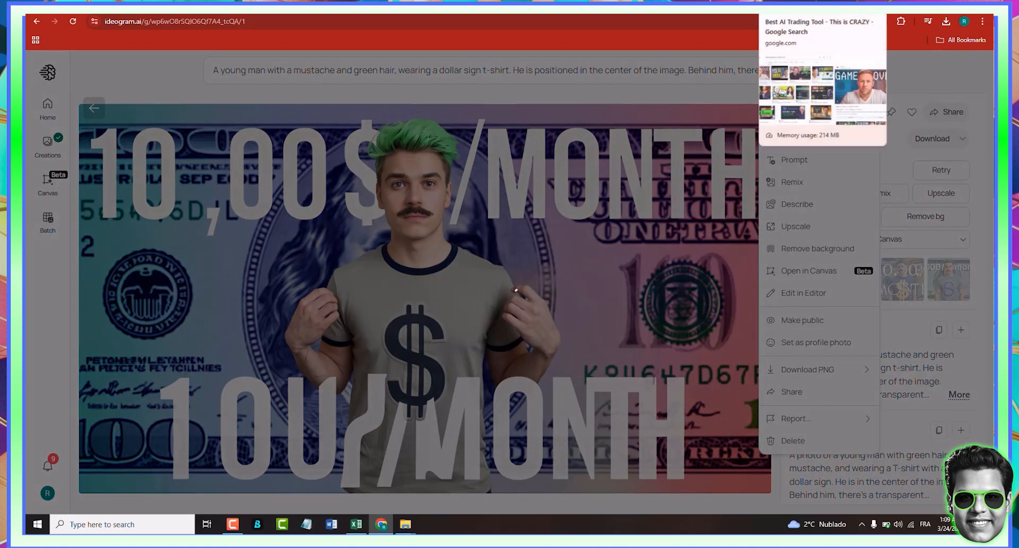
Open Canva in the browser and create a blank YouTube Thumbnail design.
left_click(792, 8)
left_click(792, 26)
type("c")
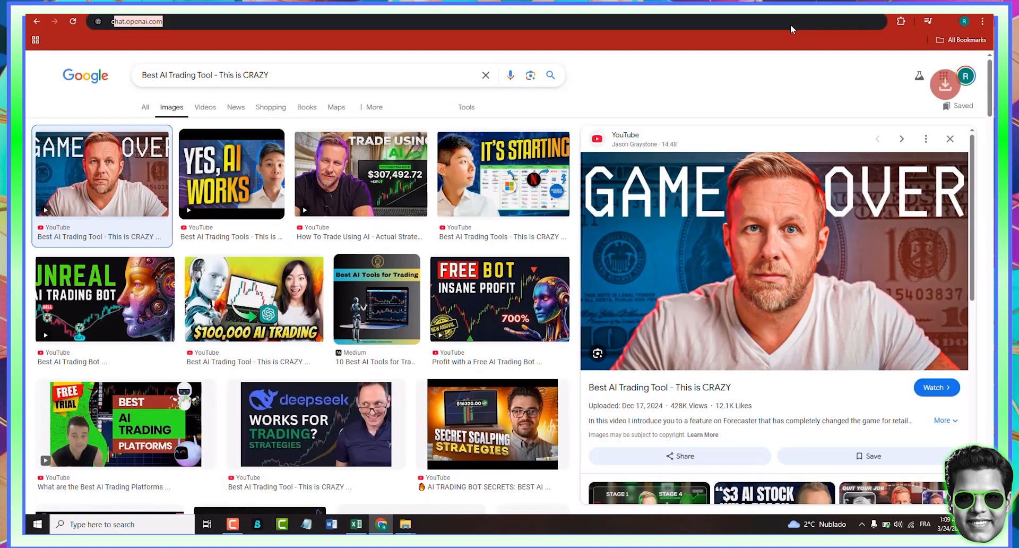
type("a")
key("Return")
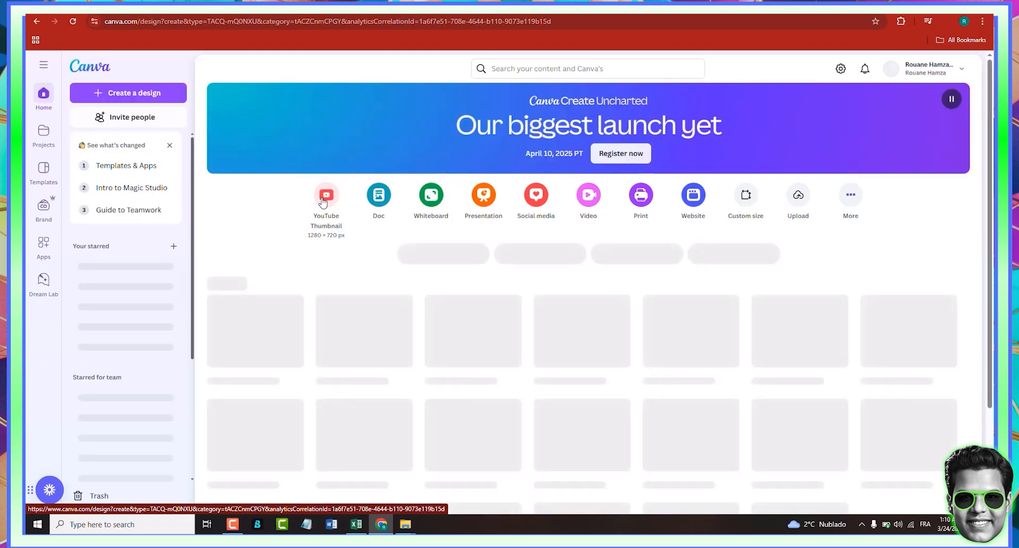
left_click(322, 203)
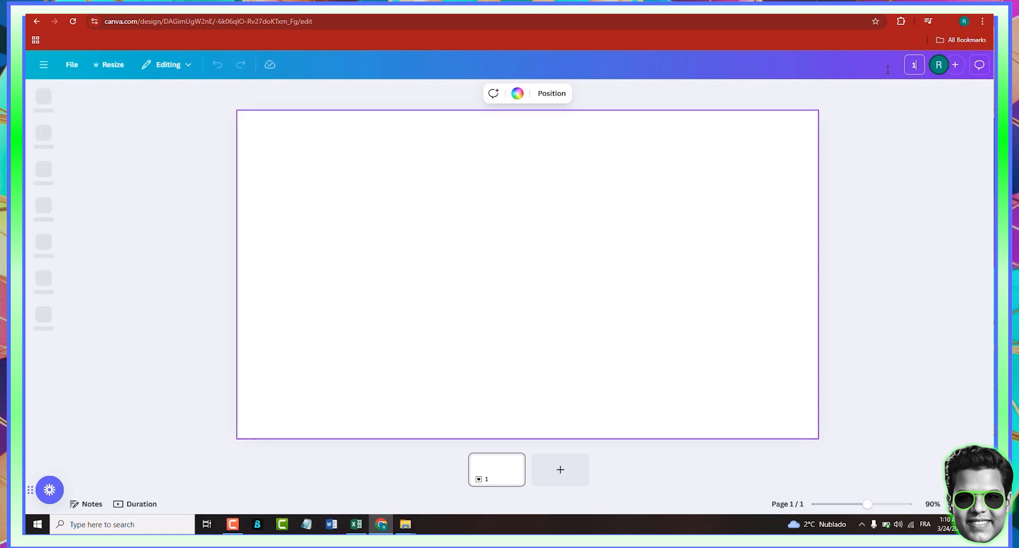
Name the design '10.000 Dollar Trading Thumbnail' and close the template suggestions.
type("0")
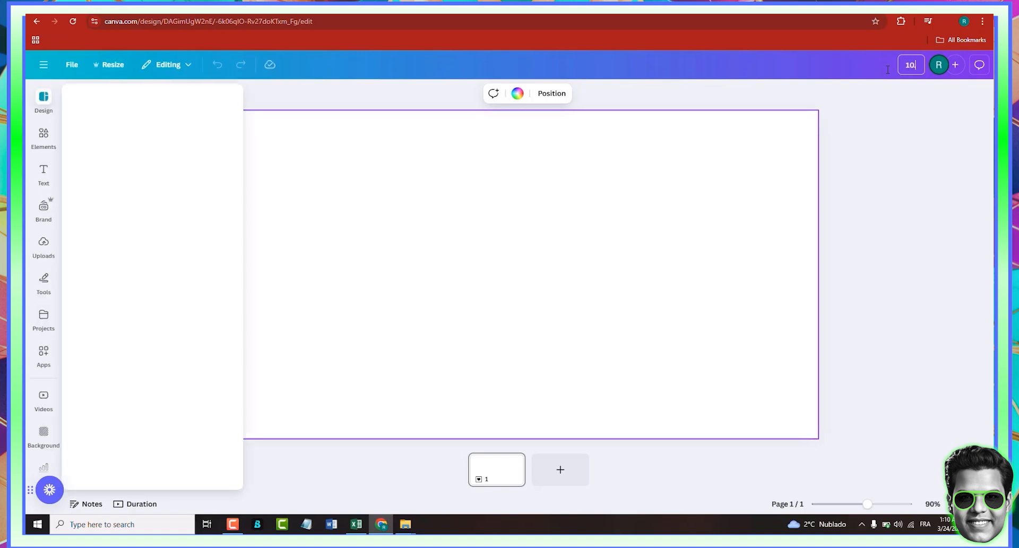
type(".000 Dollar")
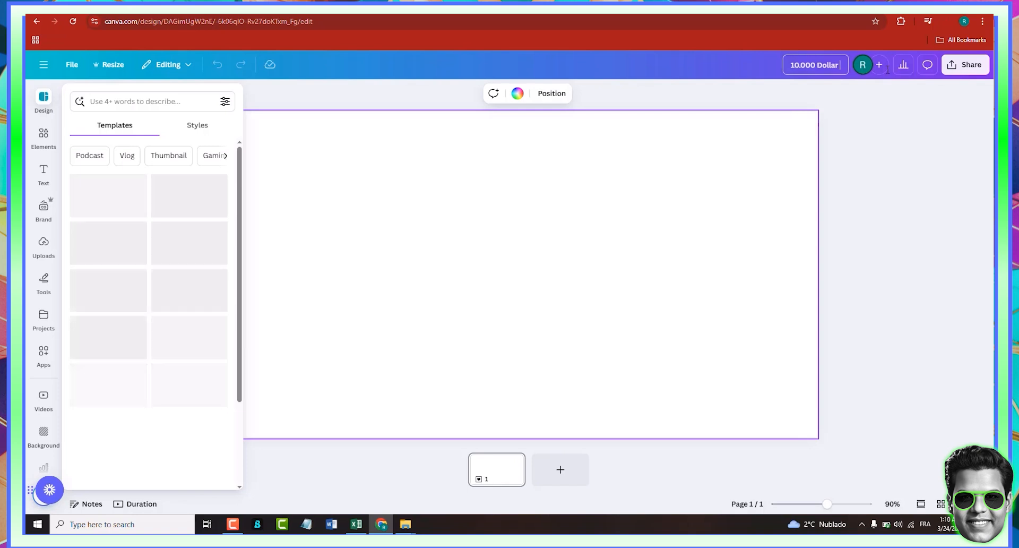
type(" Tra")
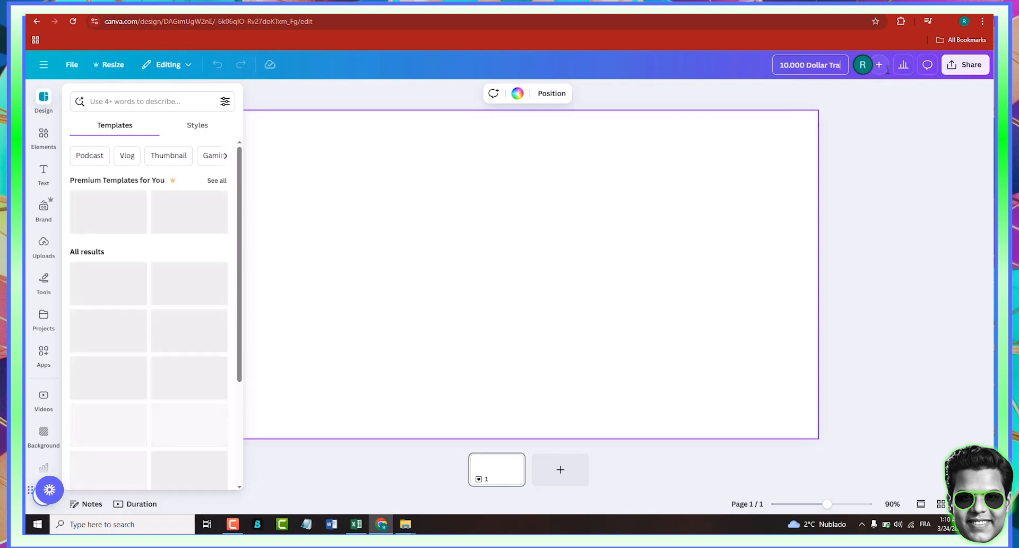
type("ding Thumbnail")
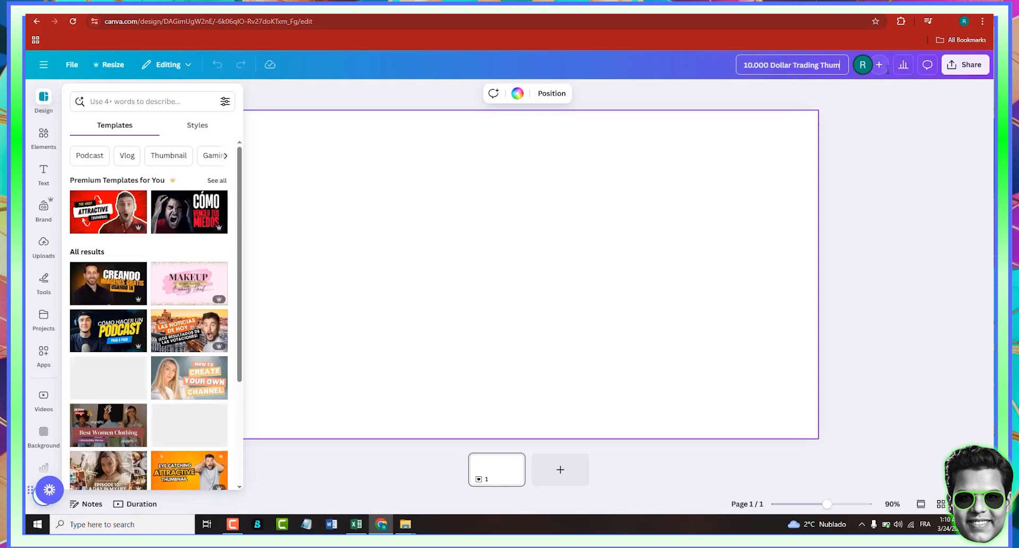
left_click(929, 110)
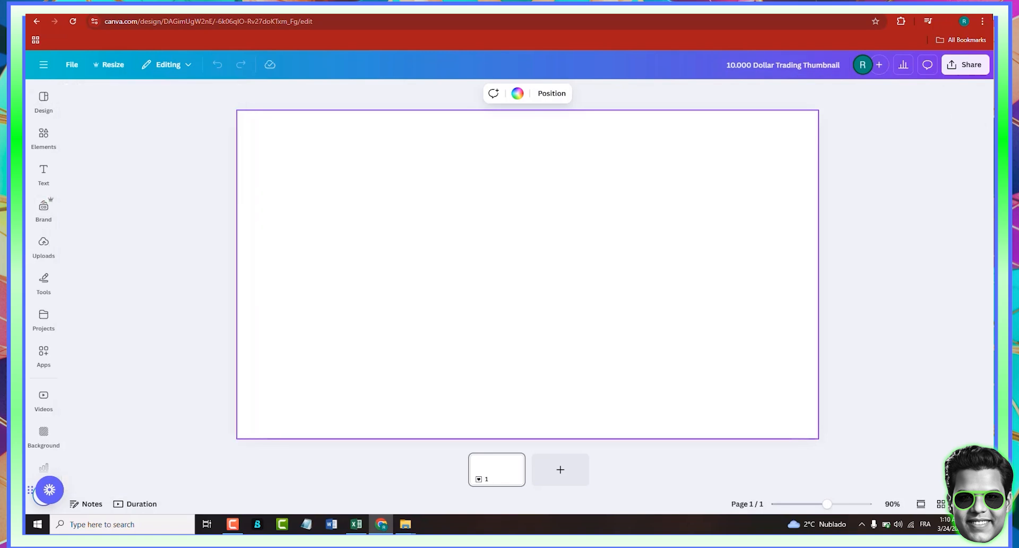
Place the most recently downloaded image of the green-haired man on the blank page.
left_click(945, 25)
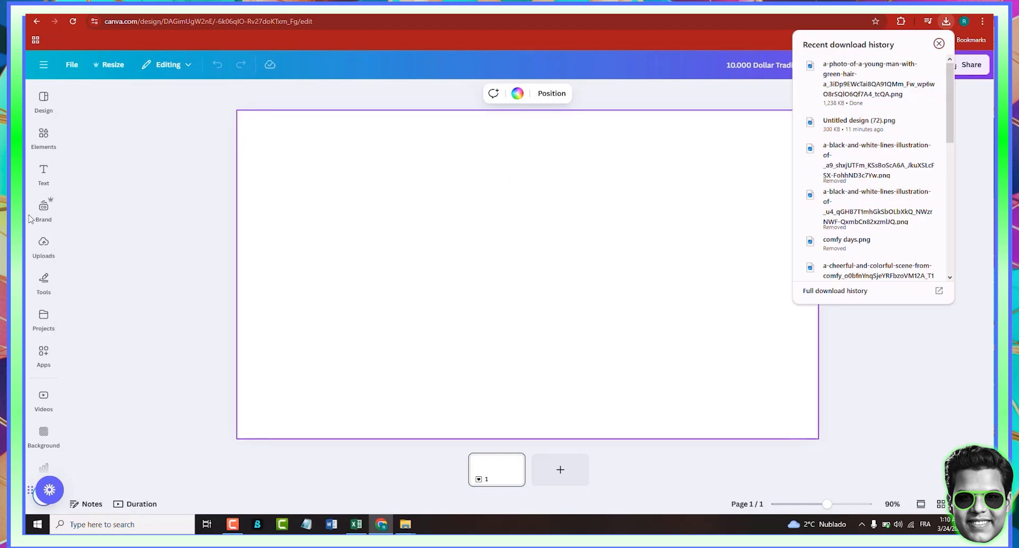
left_click_drag(854, 88, 448, 252)
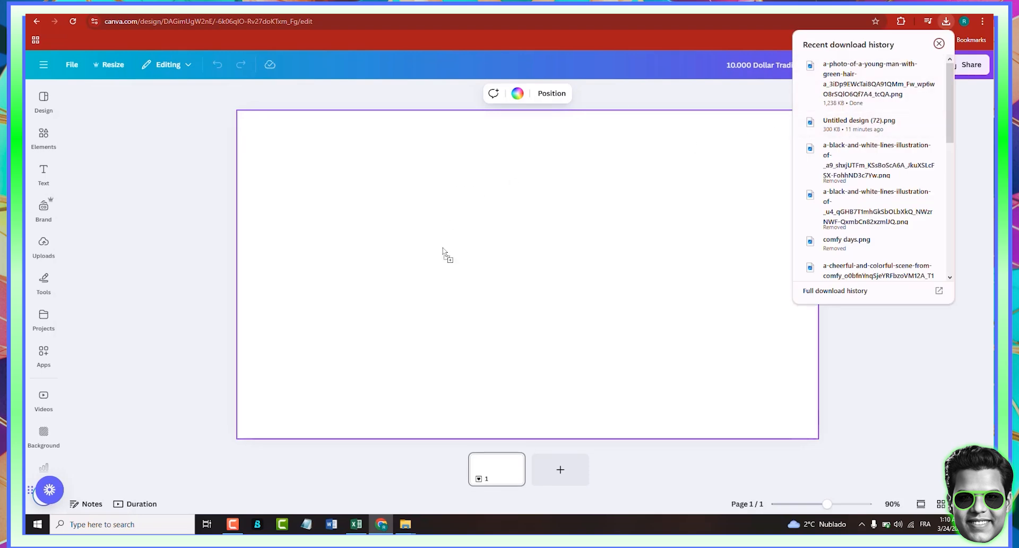
key("ctrl+v")
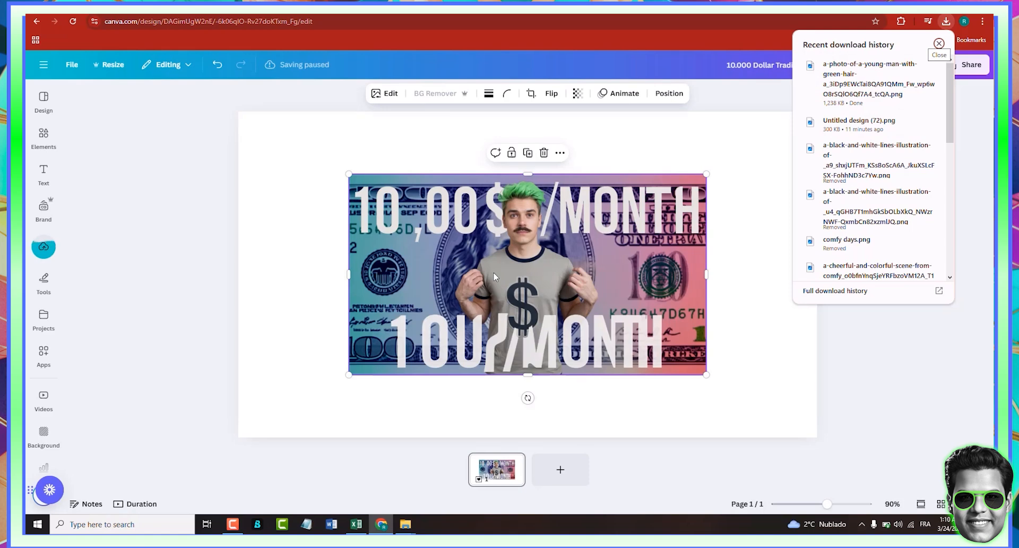
Set the placed image of the green-haired man as the page background.
left_click(494, 276)
right_click(494, 276)
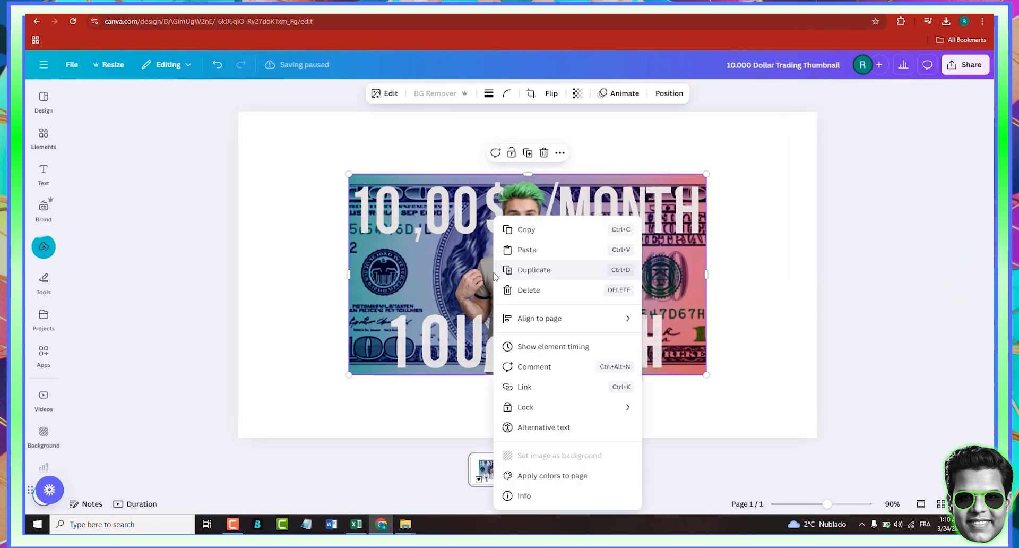
left_click(401, 381)
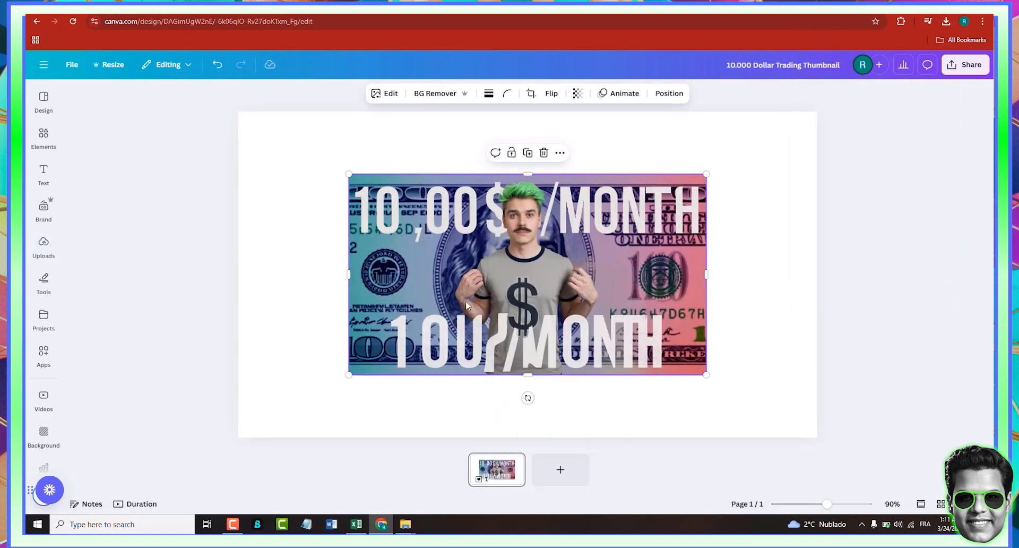
right_click(467, 304)
left_click(518, 456)
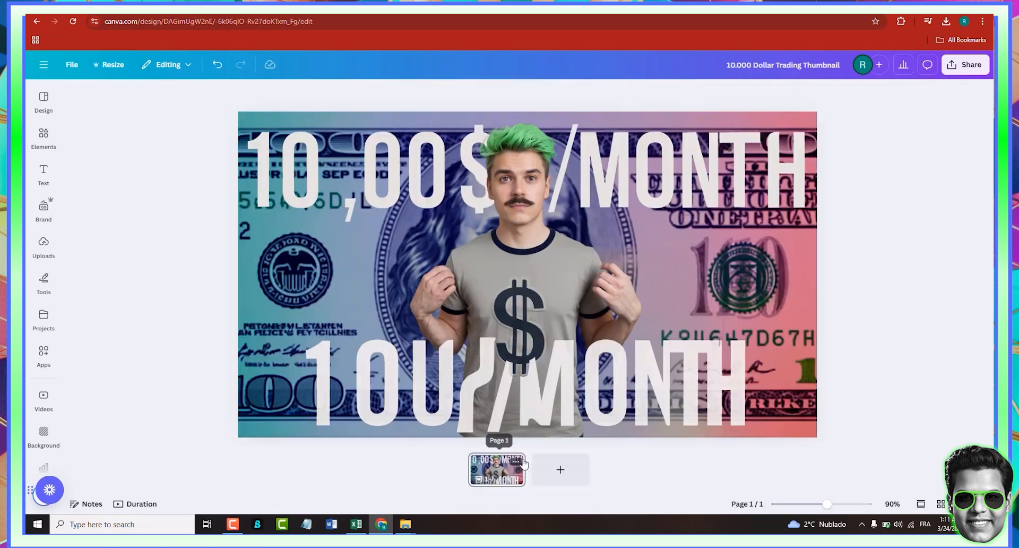
Extract the two large overlay text lines from the background image as editable text using Grab Text.
left_click(541, 349)
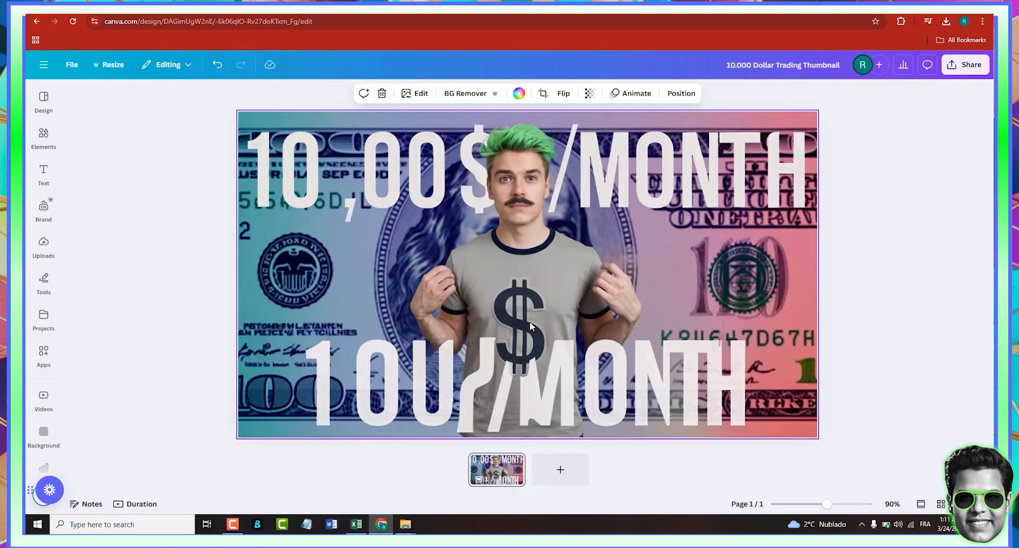
left_click(419, 94)
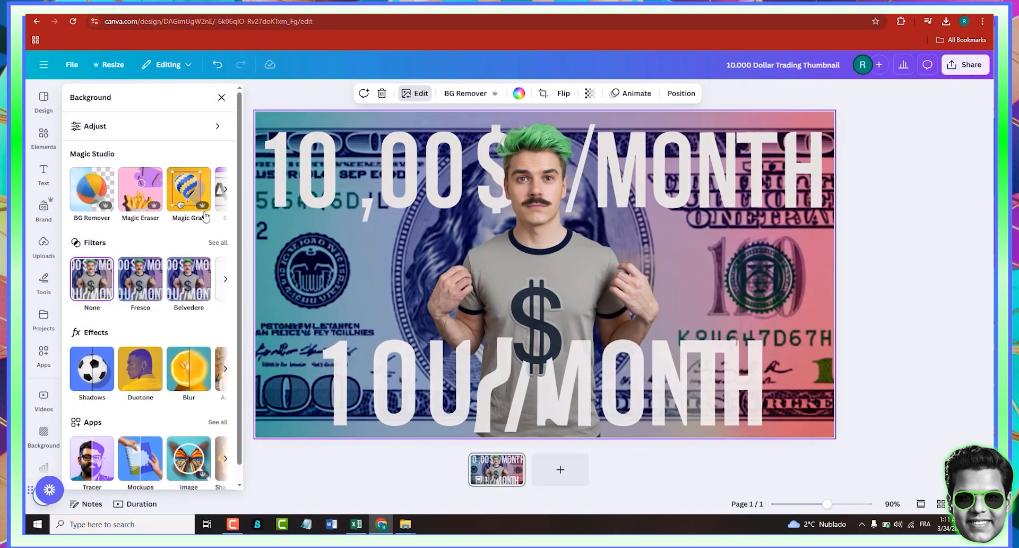
left_click(225, 189)
left_click(107, 197)
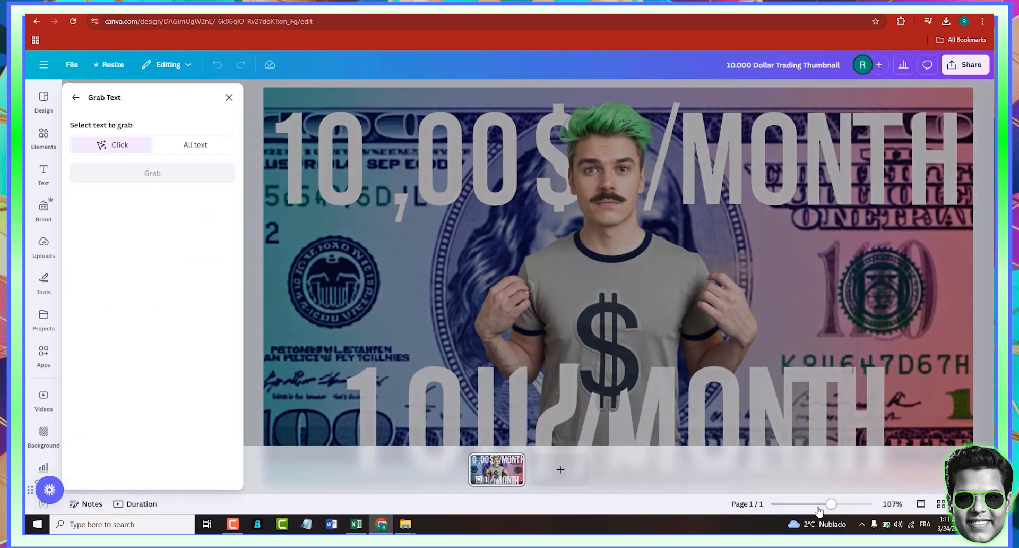
left_click(820, 504)
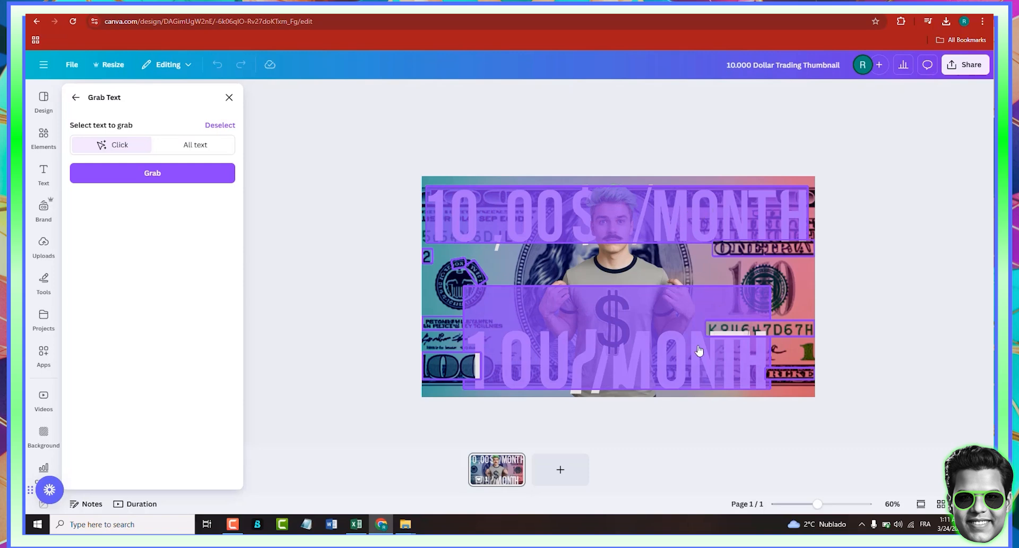
left_click(215, 180)
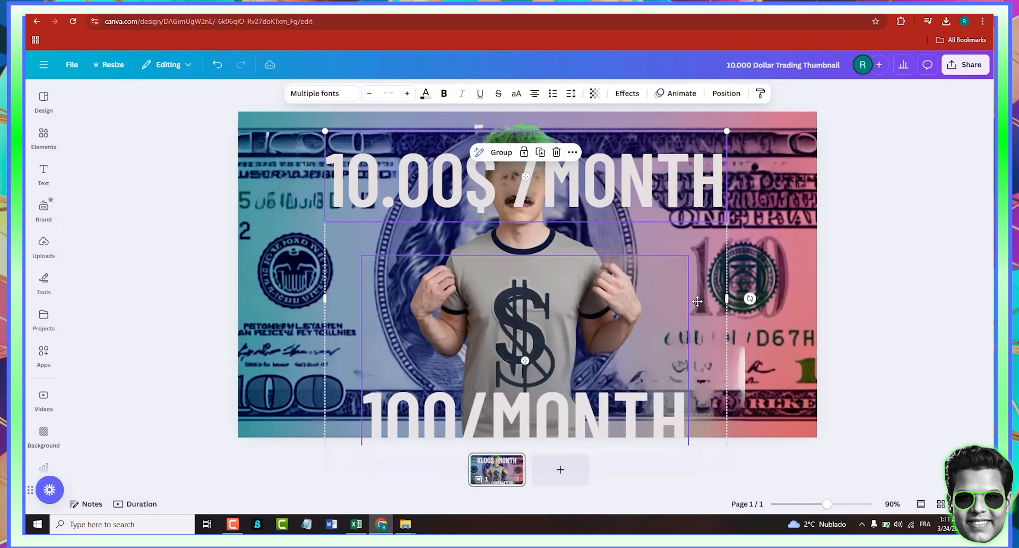
Delete the extracted '100/MONTH' text block and move the '10.00$ /MONTH' line down over the man's t-shirt.
left_click_drag(800, 272, 550, 296)
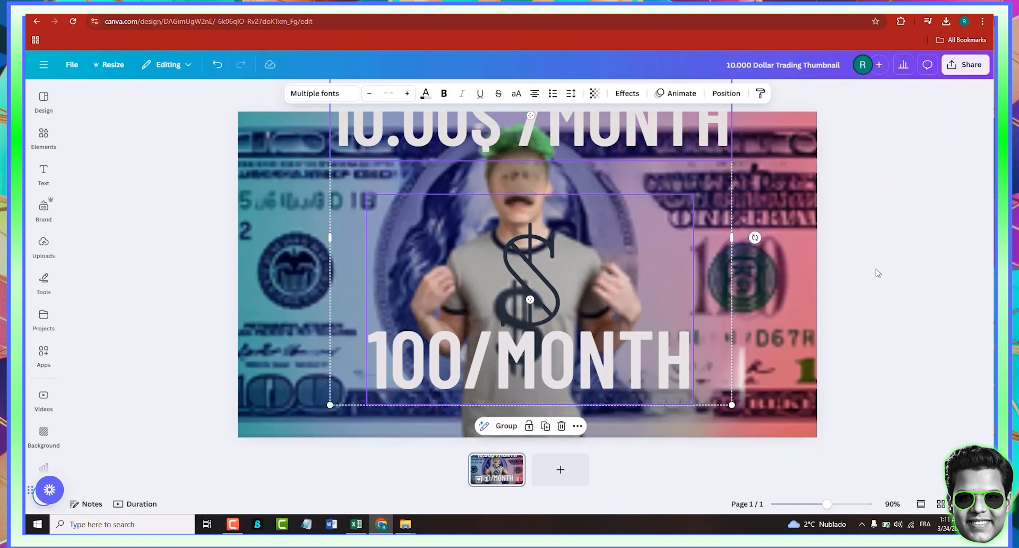
left_click(878, 273)
left_click(559, 271)
key("Delete")
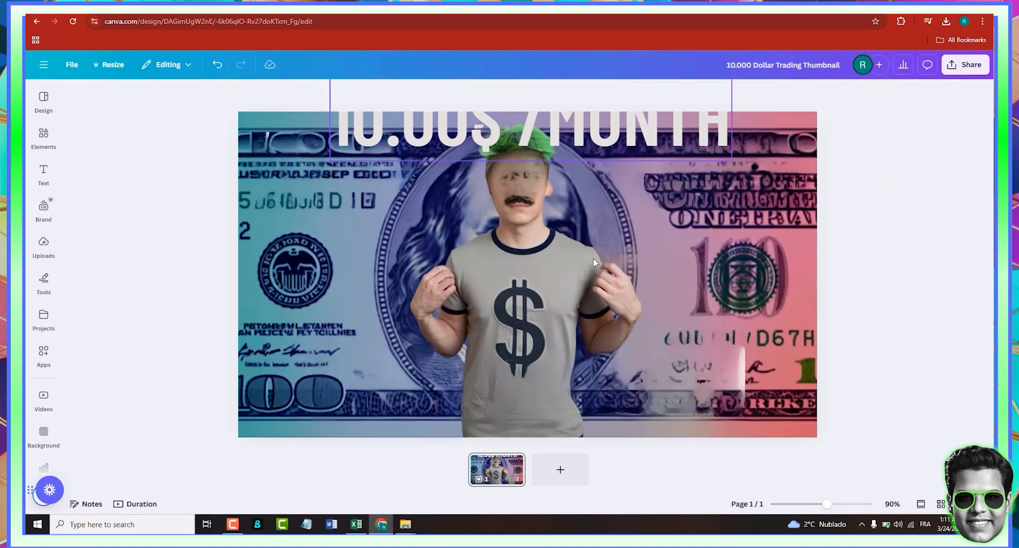
left_click_drag(596, 104, 565, 311)
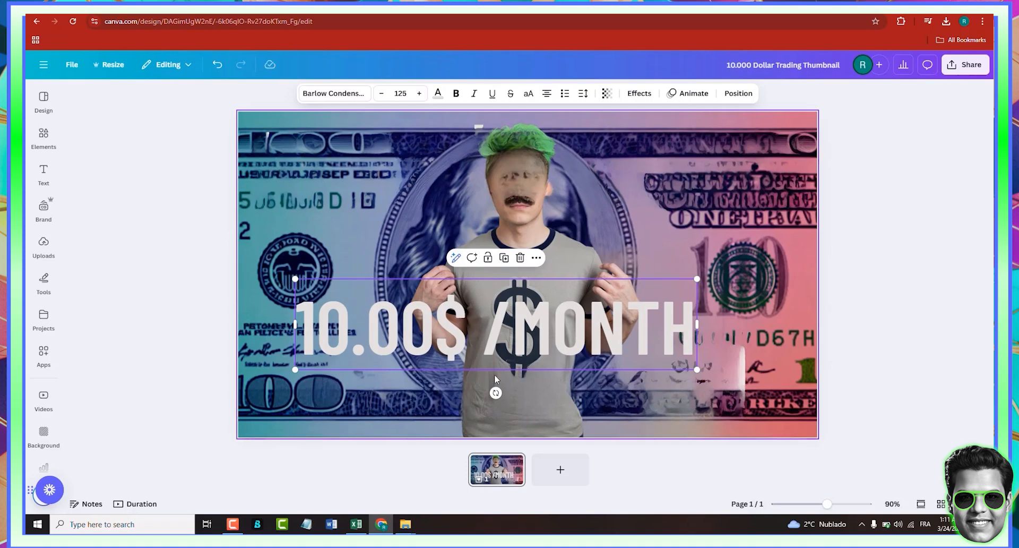
Add a second page and place the most recently downloaded image of the green-haired man on it.
left_click(556, 469)
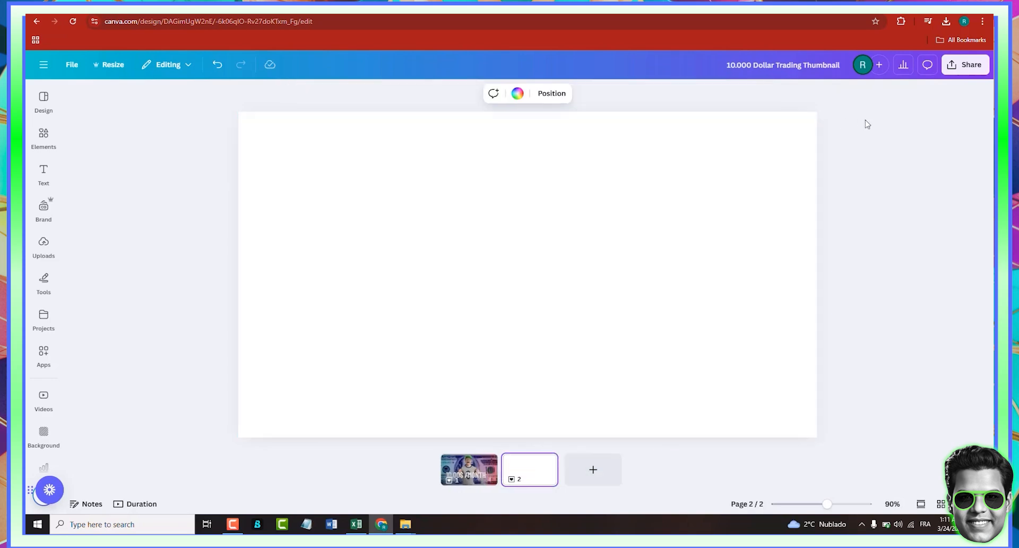
left_click(946, 22)
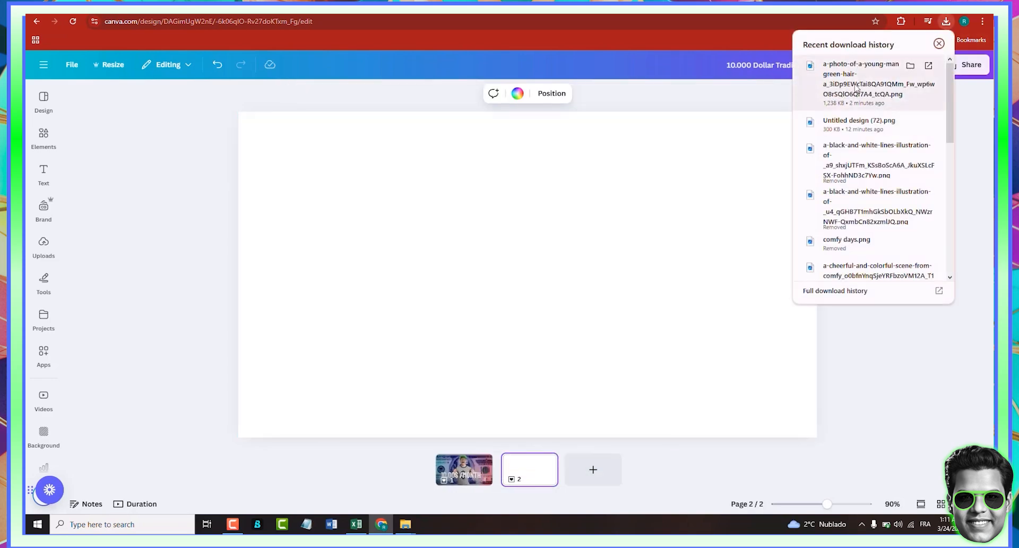
left_click_drag(857, 88, 449, 230)
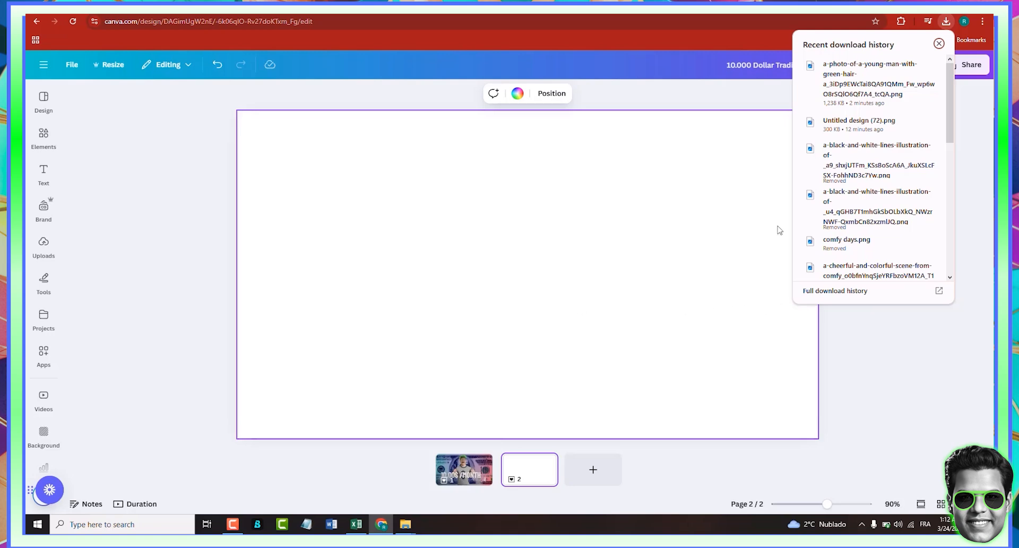
left_click_drag(859, 90, 450, 256)
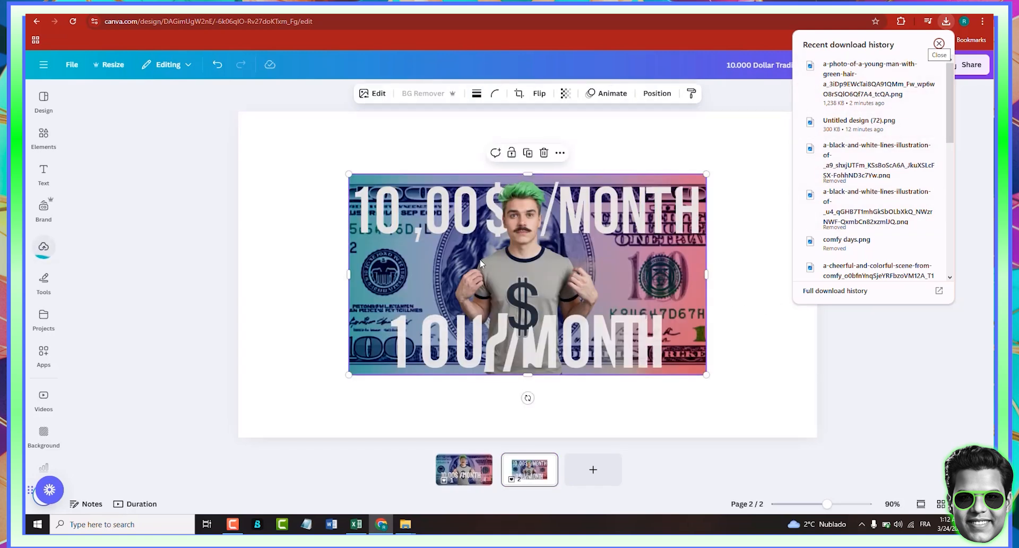
Set the image on the second page as that page's background.
right_click(542, 274)
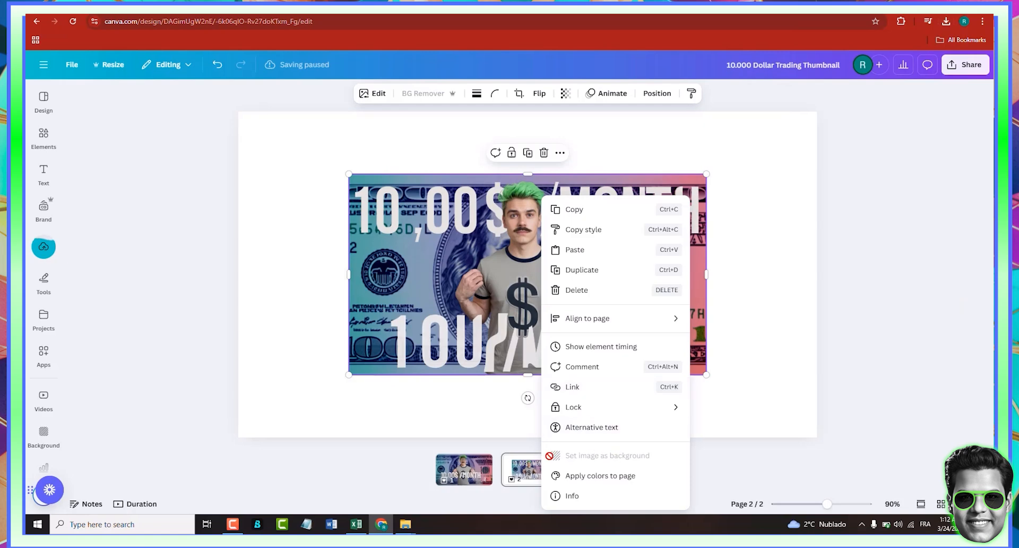
left_click(434, 408)
right_click(467, 333)
left_click(393, 394)
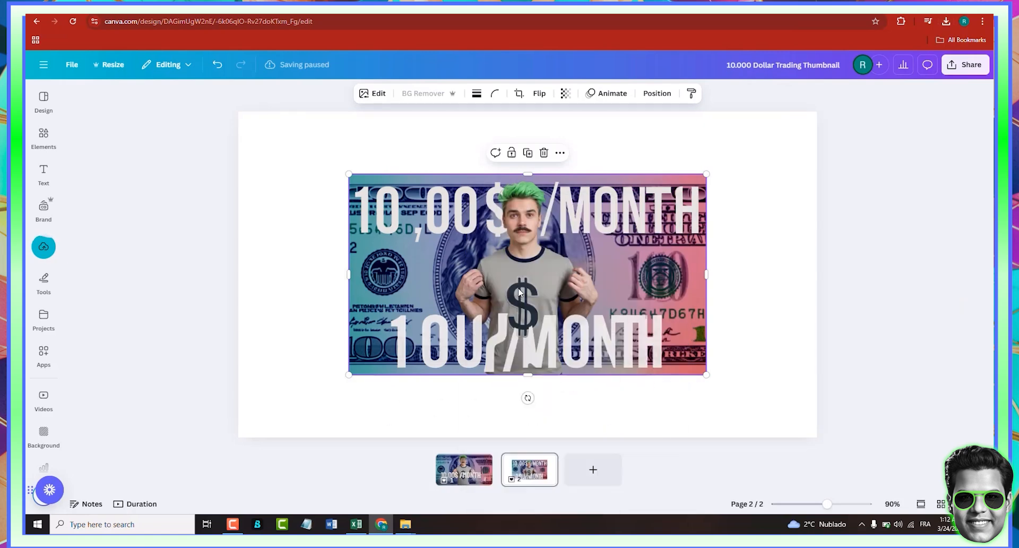
right_click(519, 290)
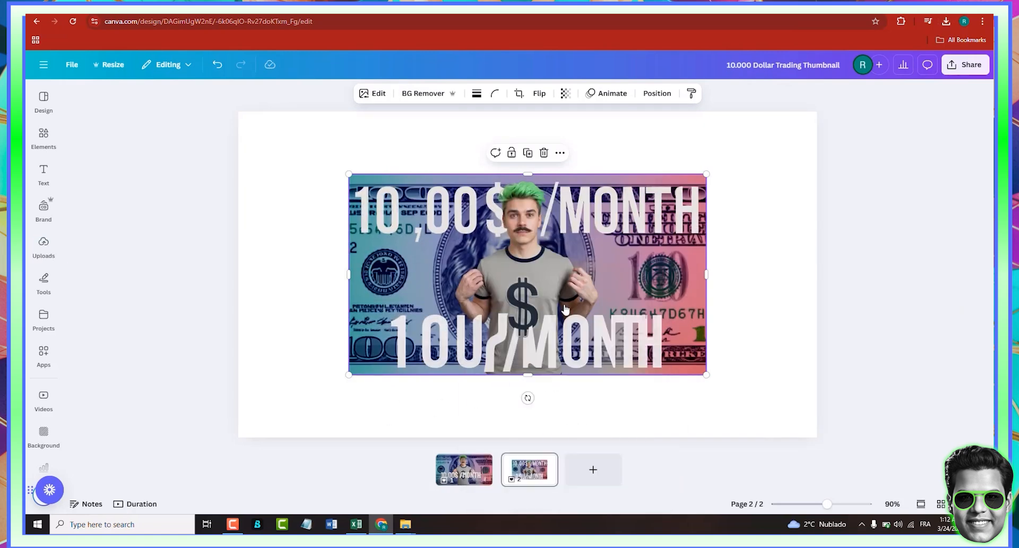
right_click(534, 305)
left_click(610, 455)
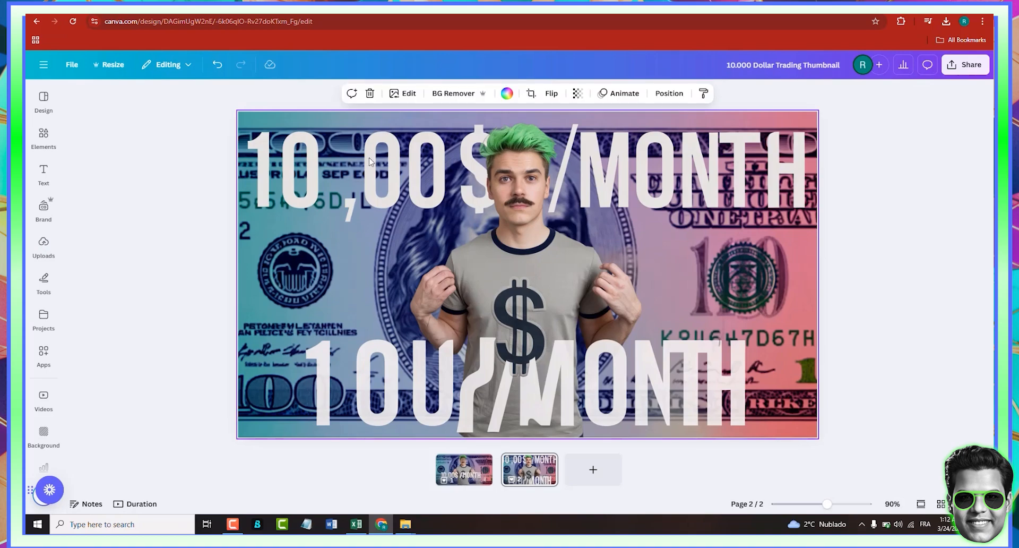
Try to separate the man from the second page's background with Magic Grab, and undo the grab.
left_click(399, 93)
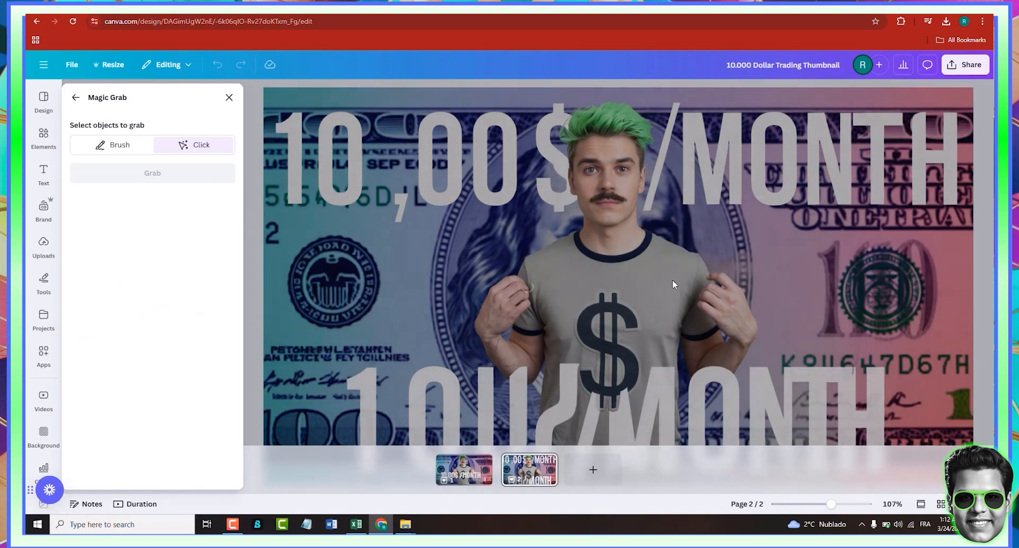
left_click(597, 283)
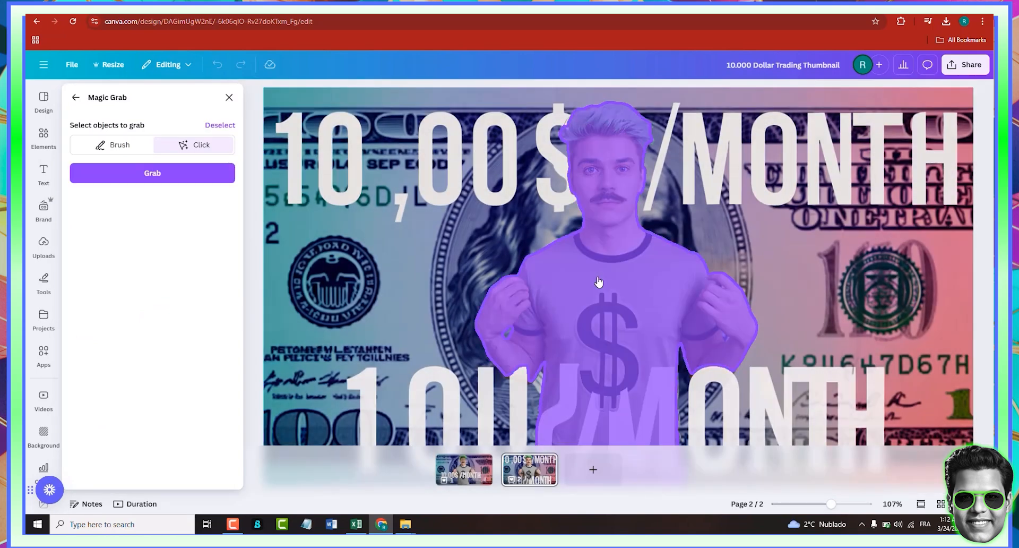
left_click(204, 174)
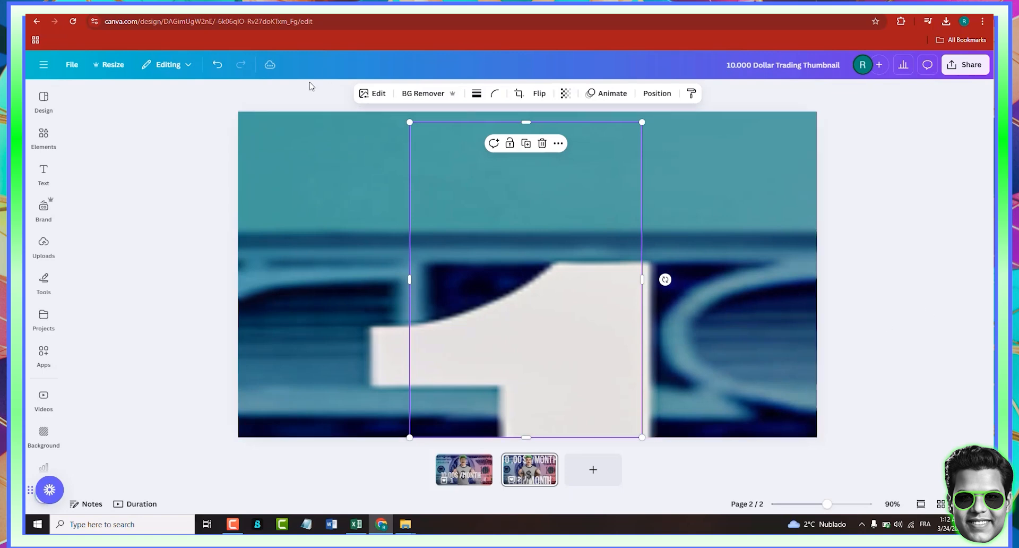
left_click(217, 65)
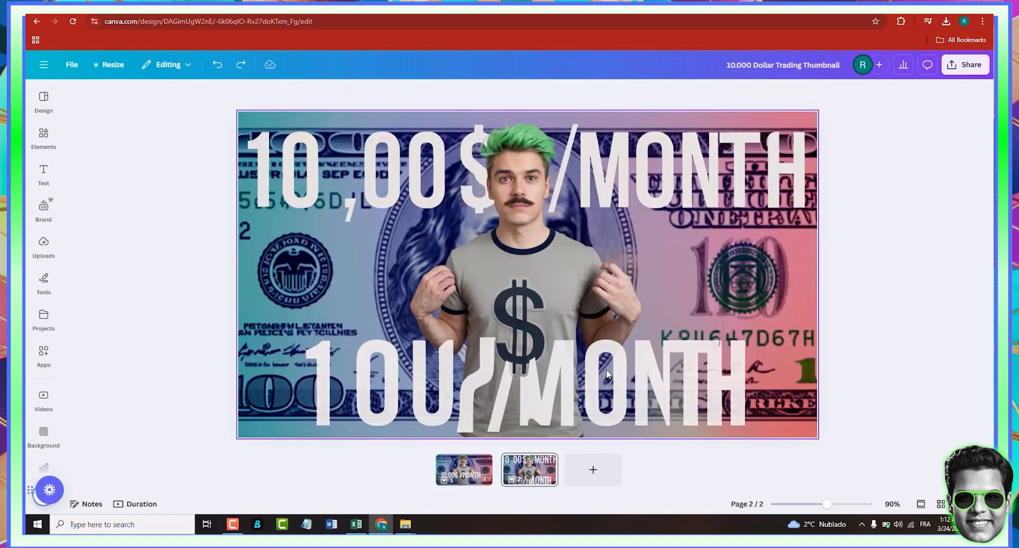
Extract only the lower overlay text line from the second page's background image using Grab Text.
left_click(416, 170)
left_click(390, 93)
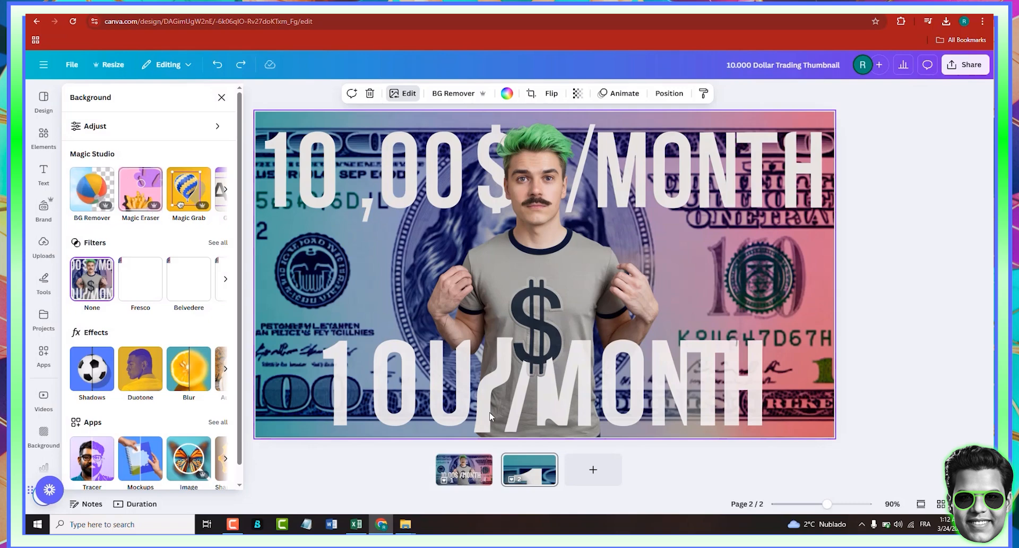
left_click(225, 189)
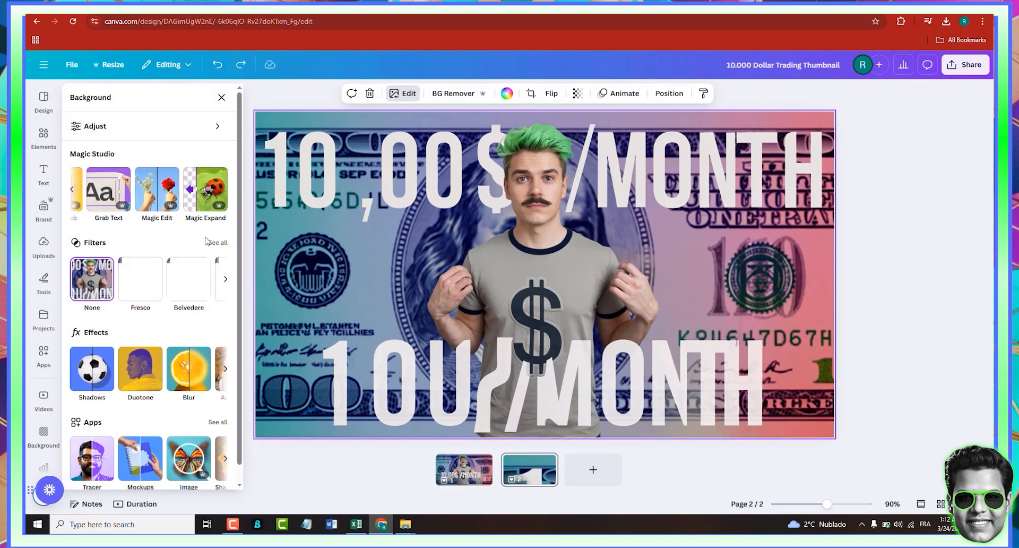
left_click(109, 204)
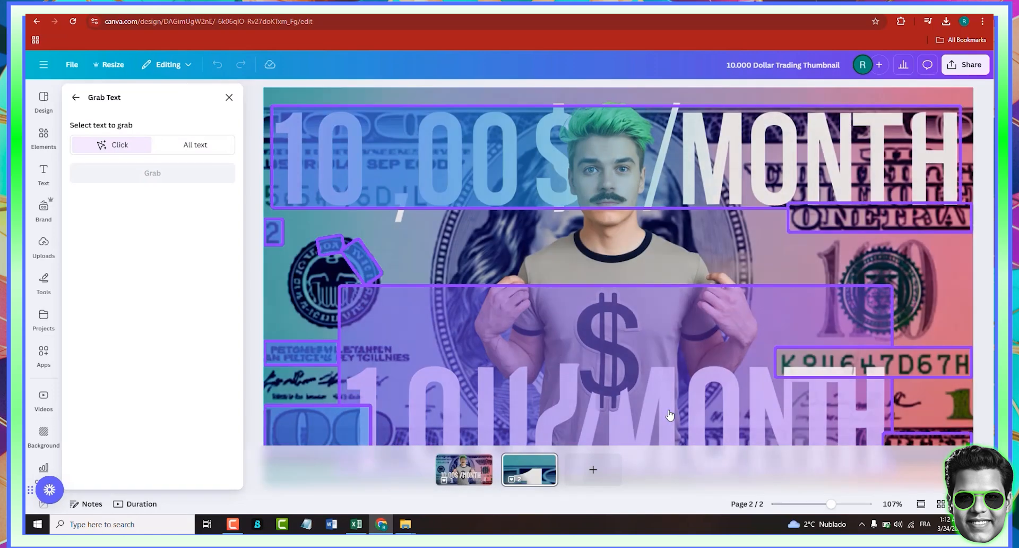
left_click(663, 414)
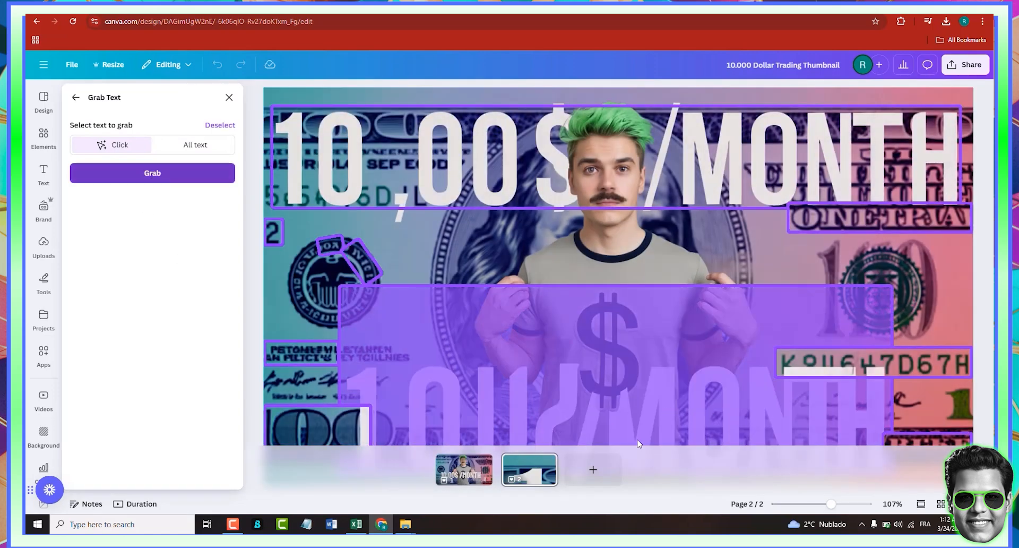
left_click(152, 174)
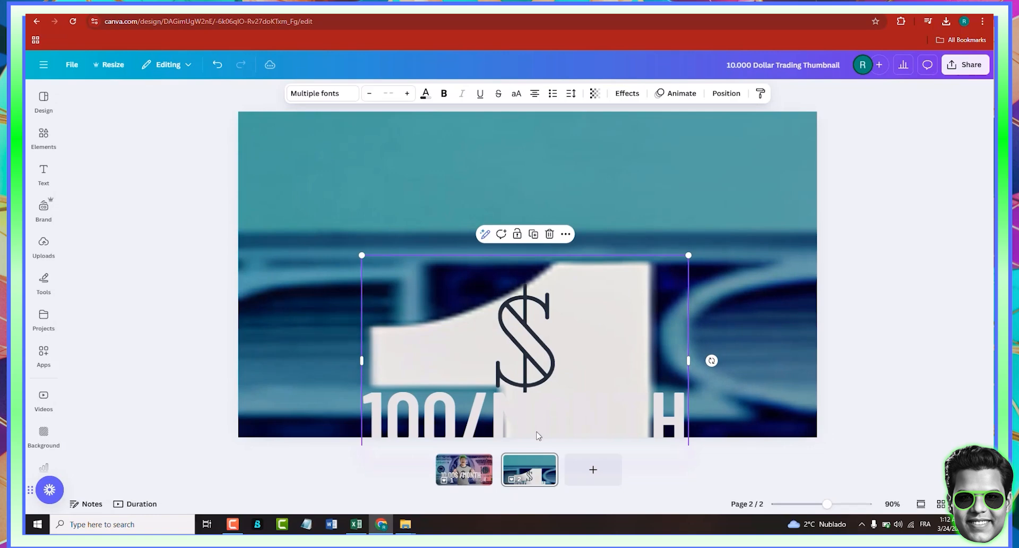
Delete the first page, as well as the extracted '100/MONTH' text block with its dollar sign on the remaining page.
left_click(861, 295)
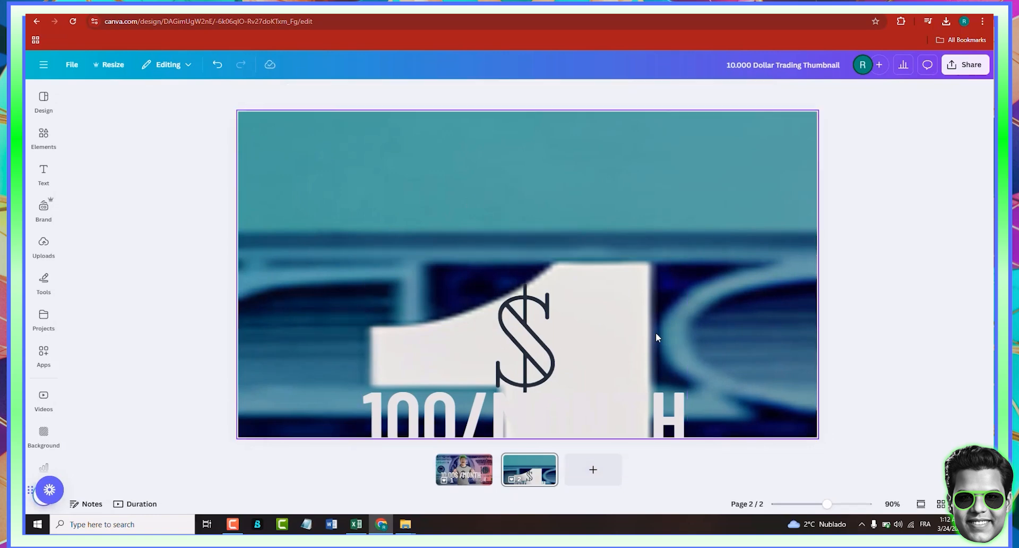
left_click(461, 471)
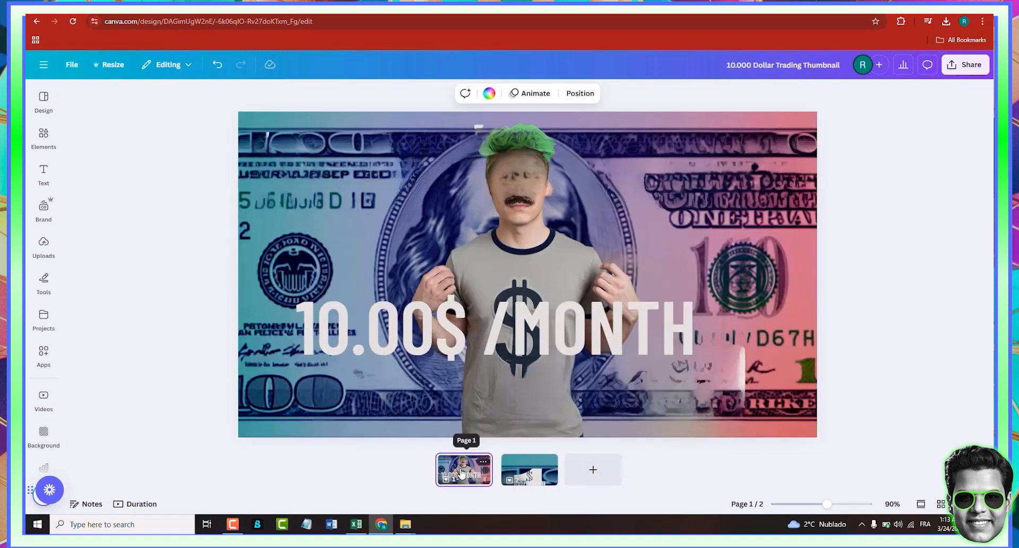
key("Delete")
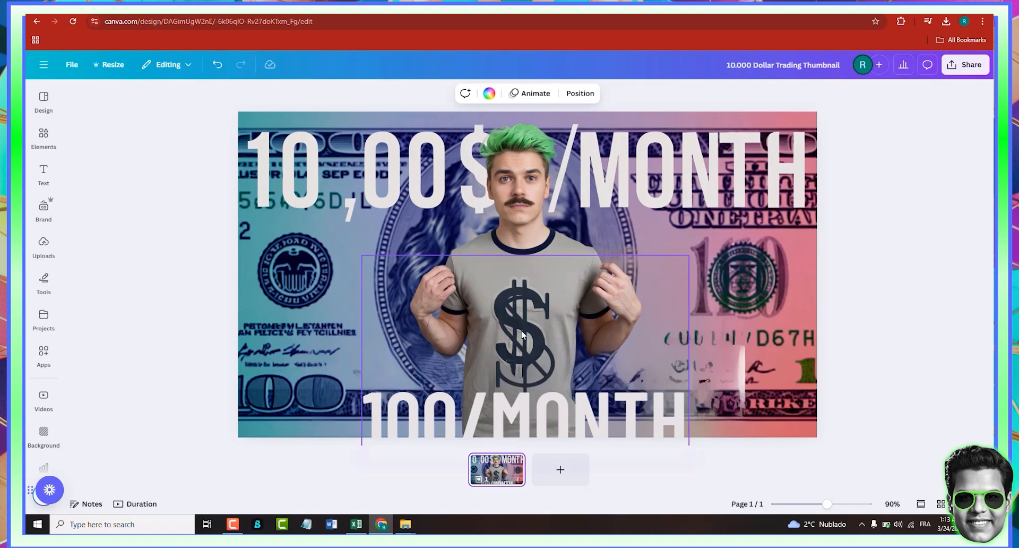
left_click_drag(522, 329, 571, 278)
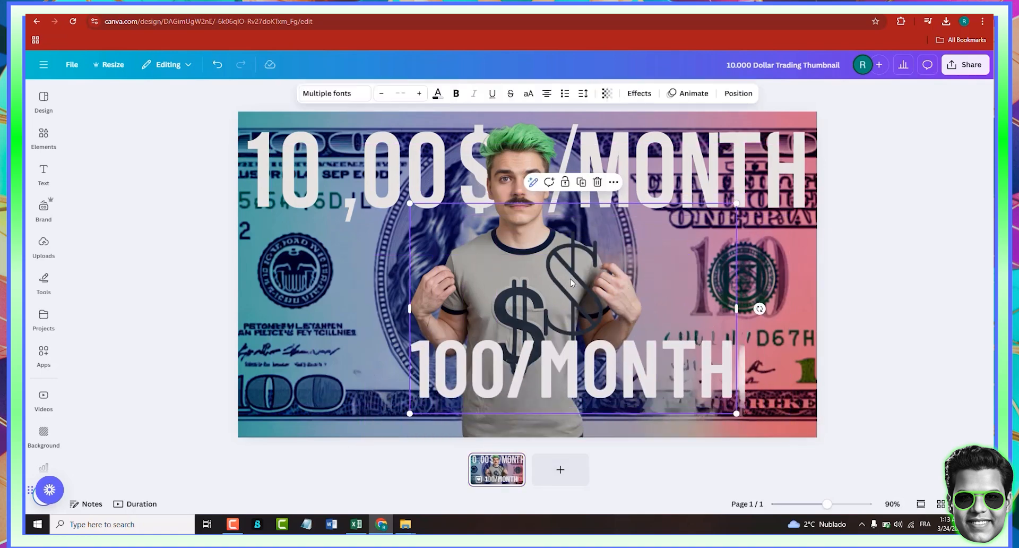
key("Delete")
Separate the man from the background image with Magic Grab.
left_click(553, 282)
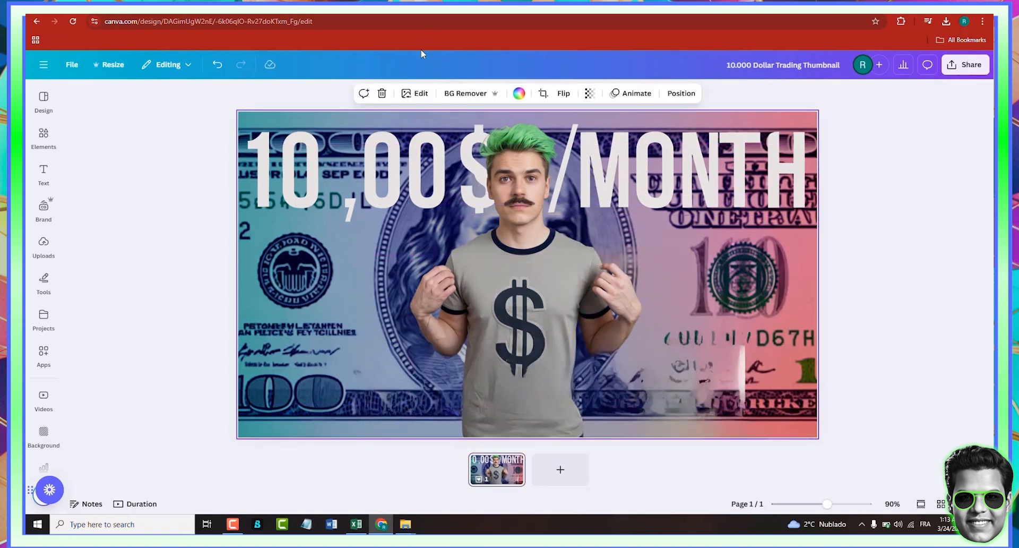
left_click(415, 94)
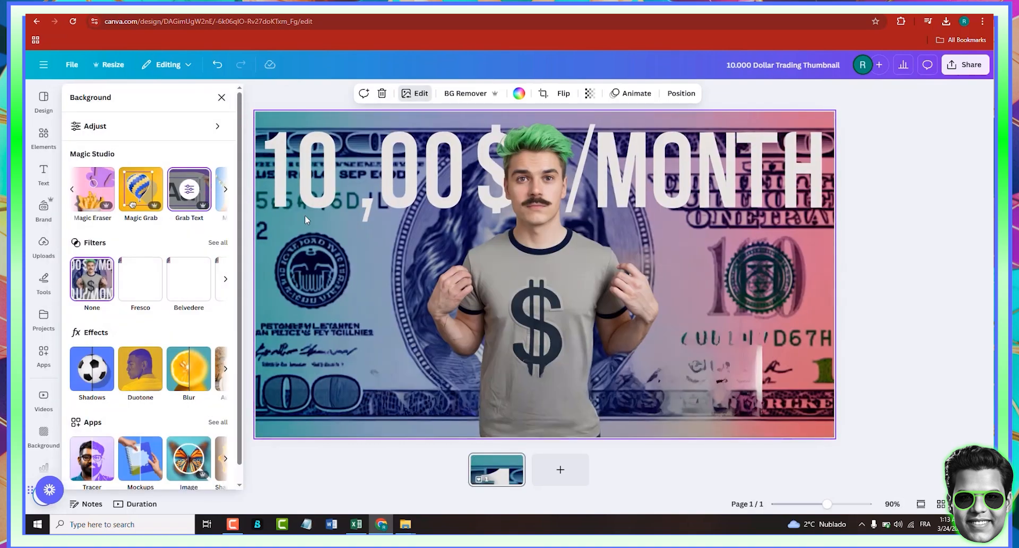
left_click(141, 189)
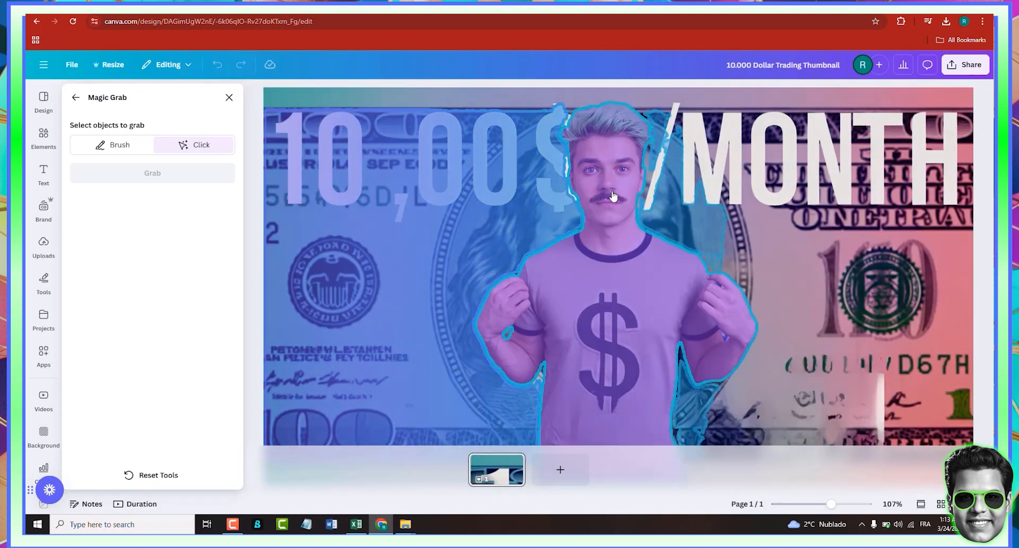
left_click(606, 191)
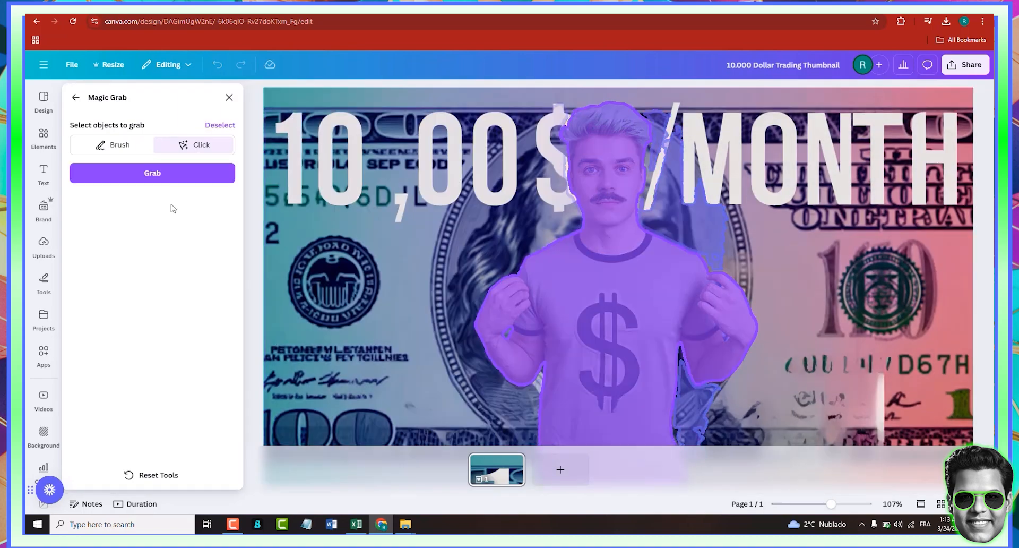
left_click(171, 181)
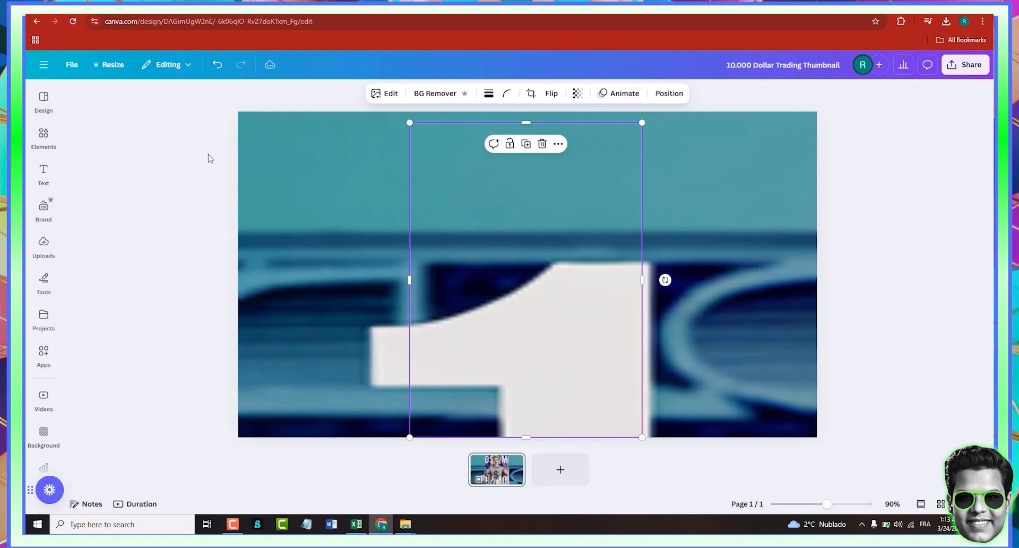
left_click(933, 279)
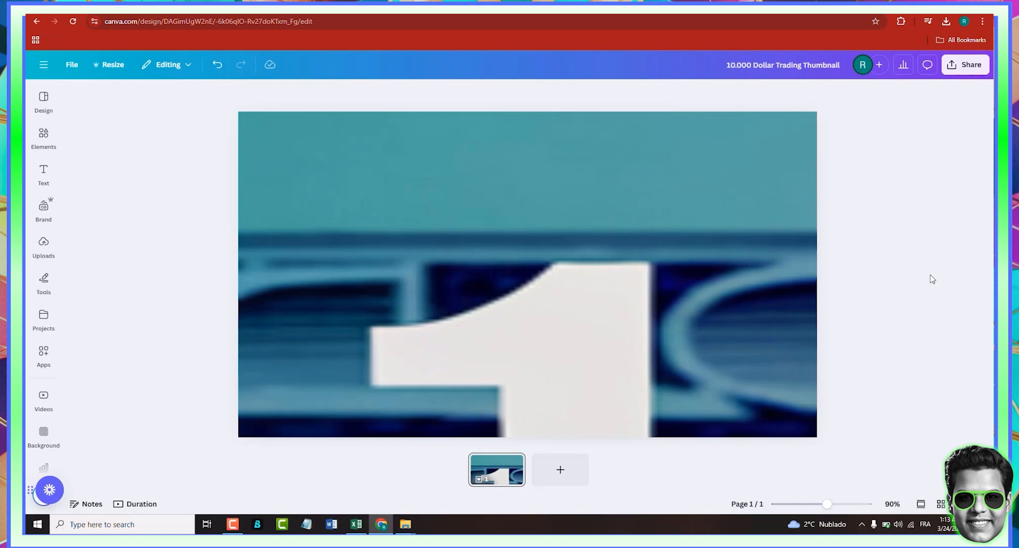
Reload the design page in the browser.
left_click(509, 483)
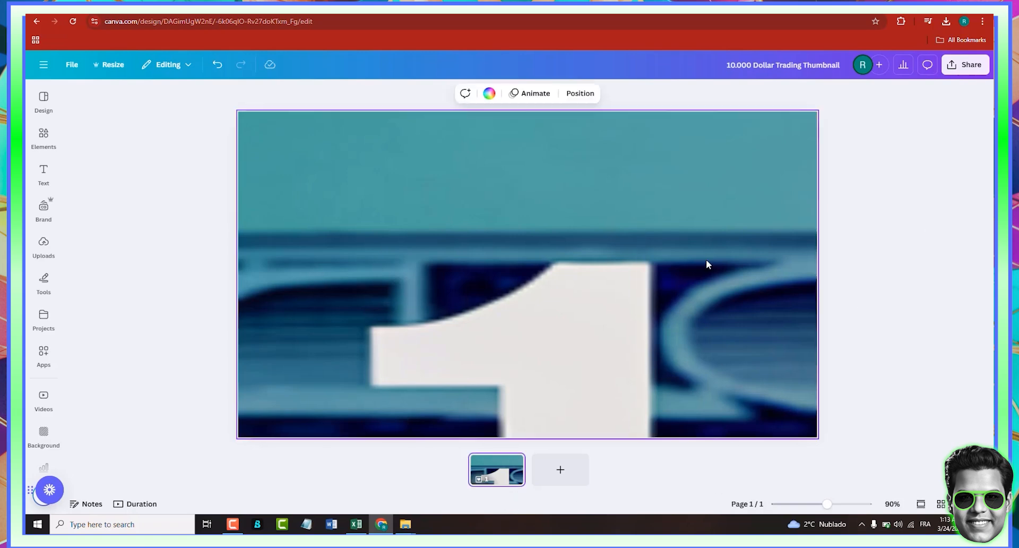
left_click(570, 27)
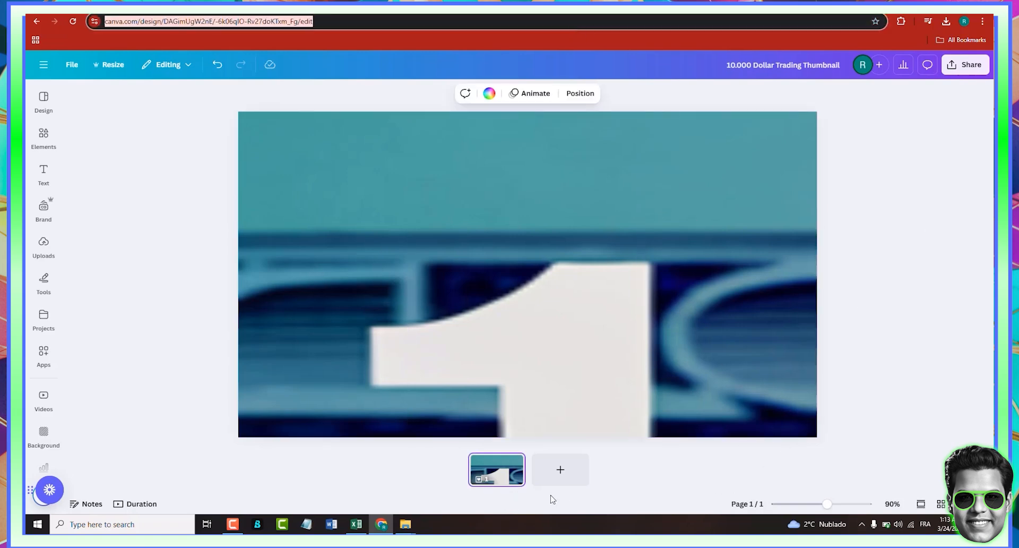
key("Return")
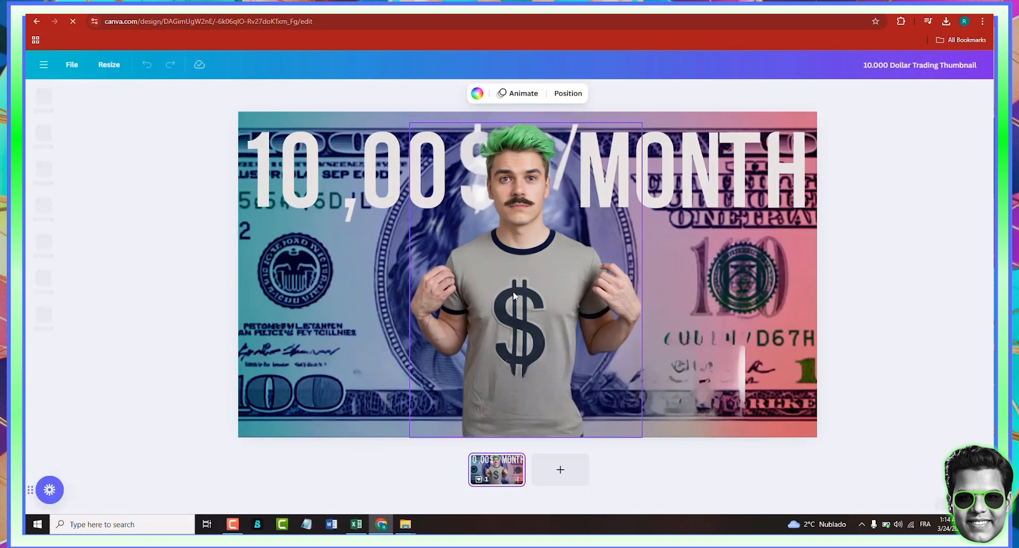
Reposition the cut-out man slightly right of and below his original place on the thumbnail.
left_click(559, 271)
left_click_drag(558, 271, 580, 216)
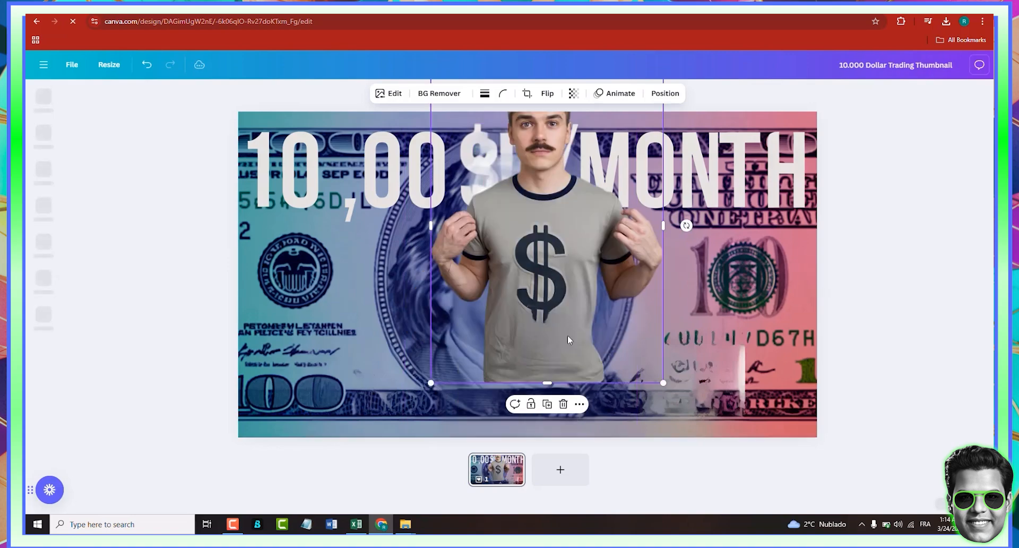
left_click(370, 329)
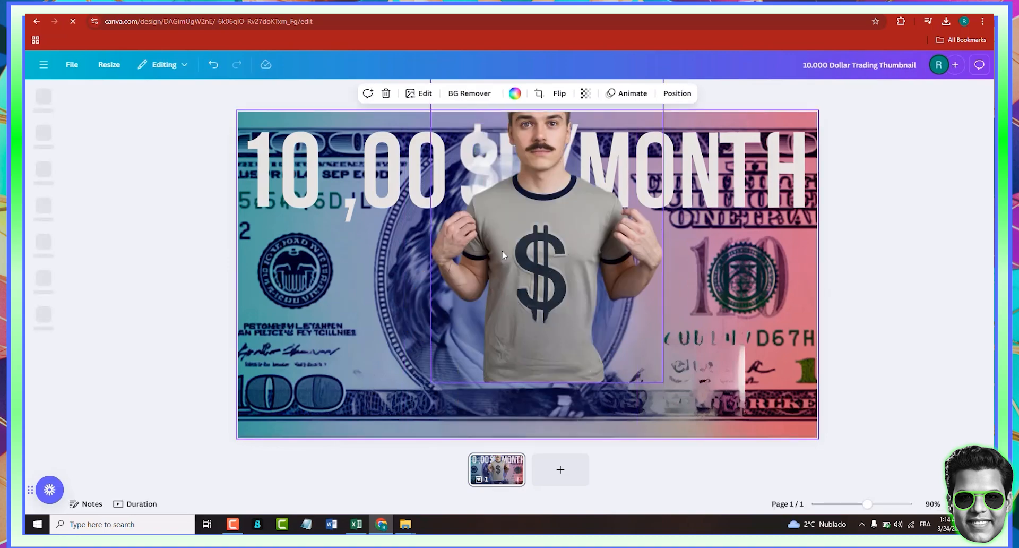
left_click(504, 255)
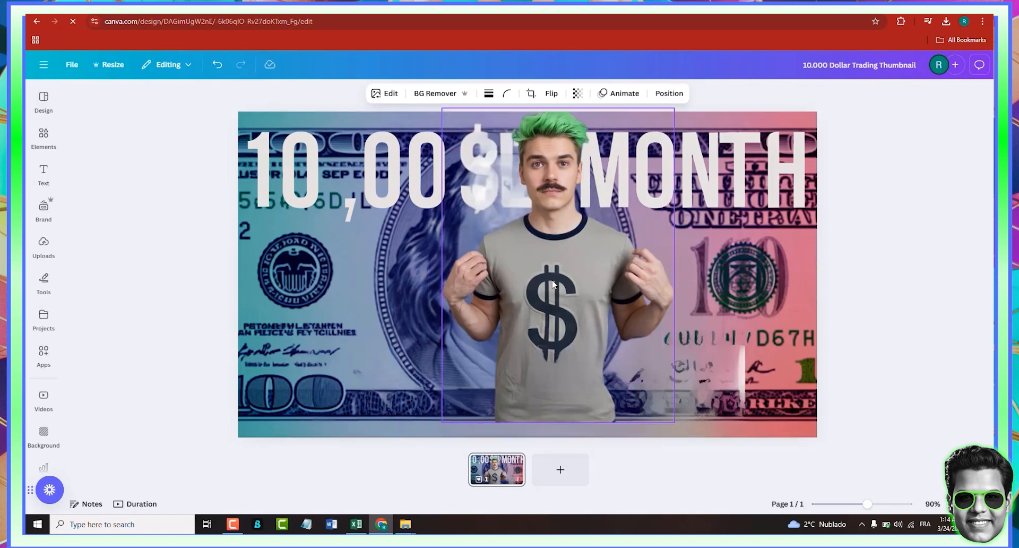
left_click_drag(532, 277, 517, 301)
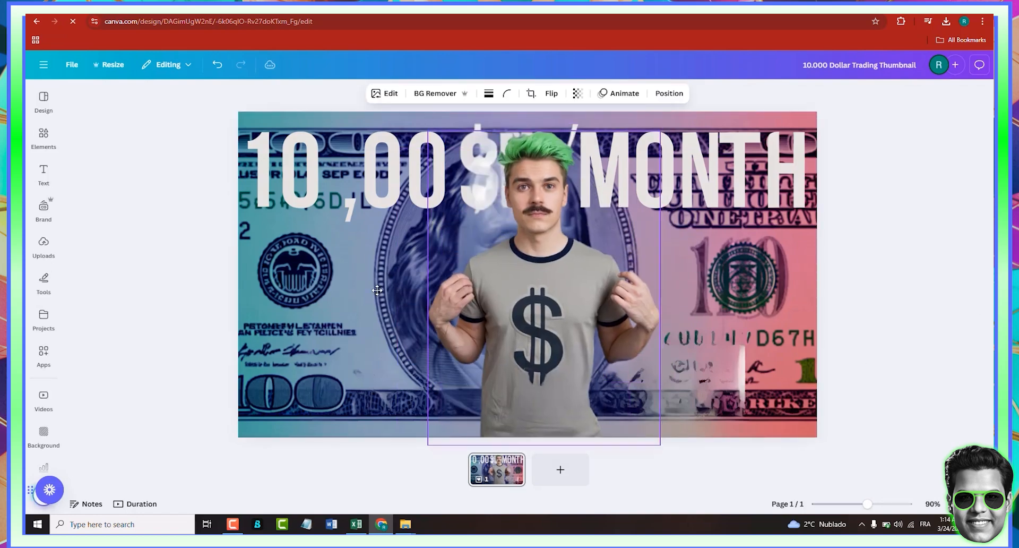
Extract only the large headline from the background image as editable text using Grab Text.
left_click(398, 128)
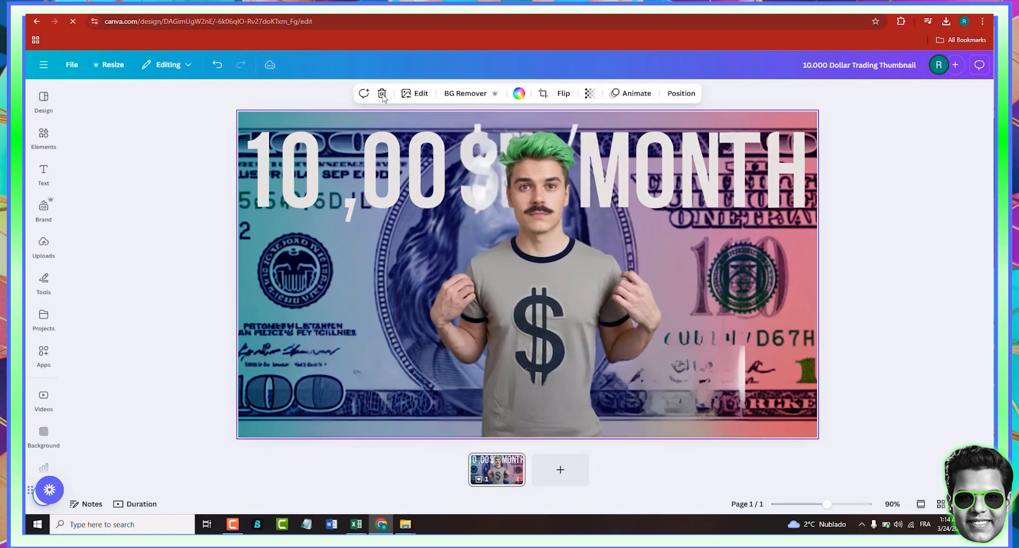
left_click(420, 94)
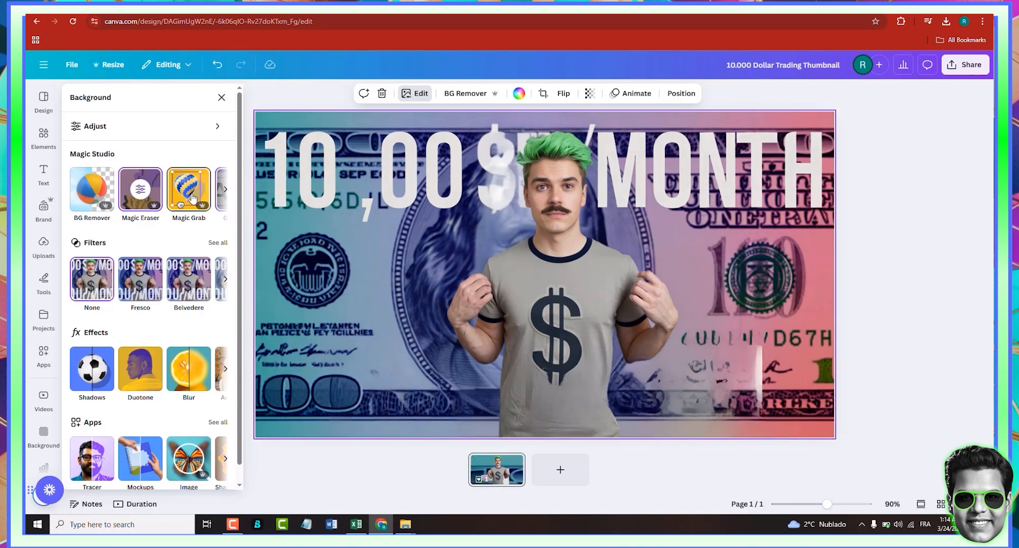
left_click(225, 191)
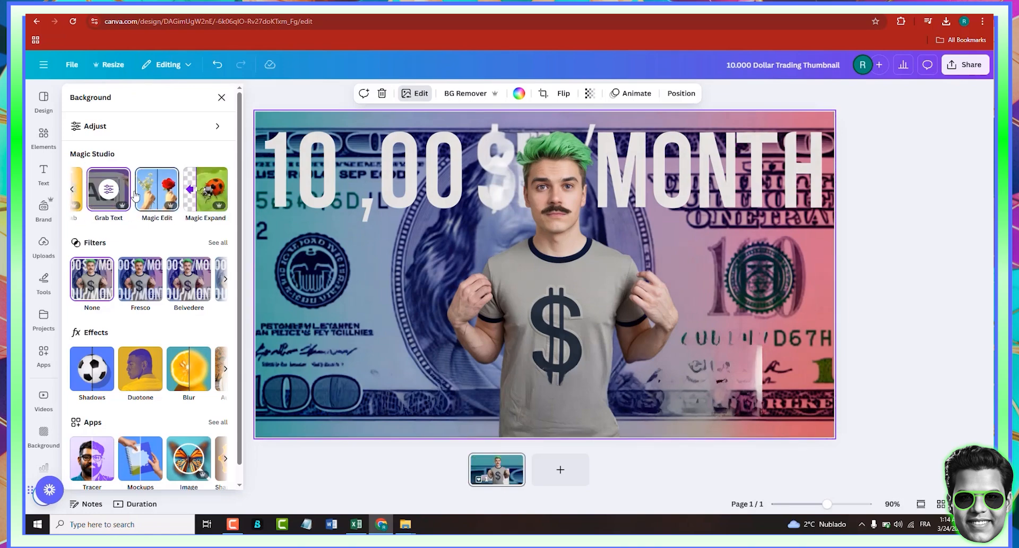
left_click(109, 189)
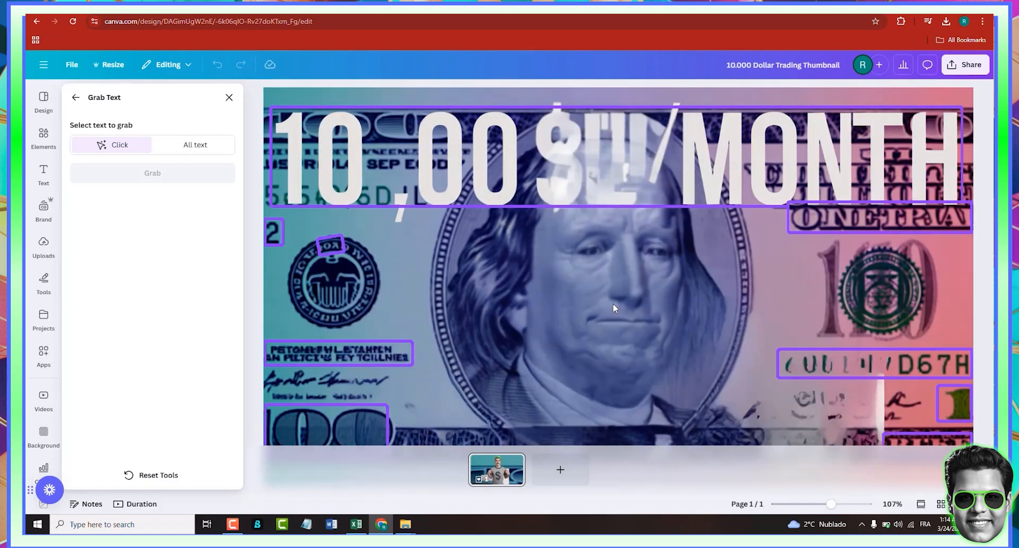
left_click(546, 185)
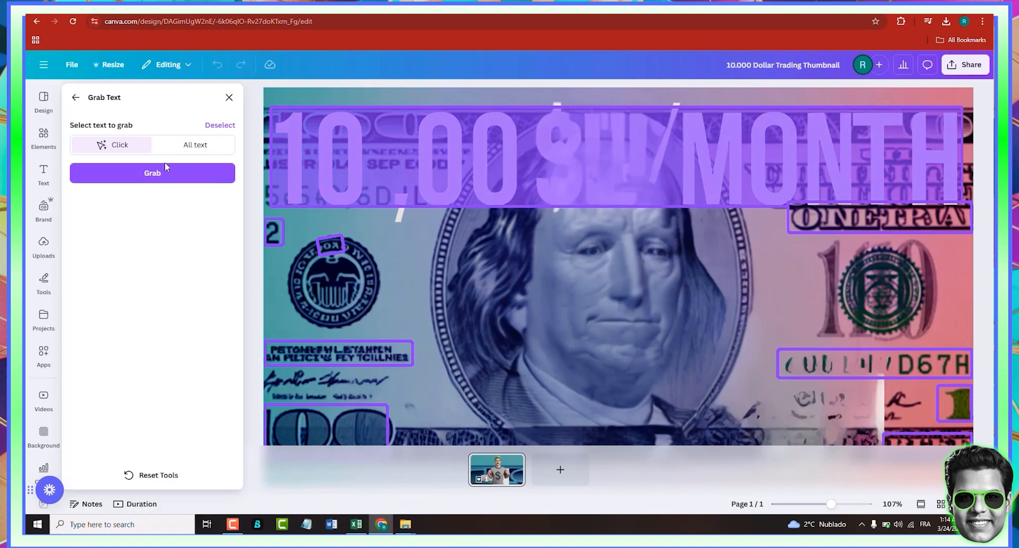
left_click(166, 173)
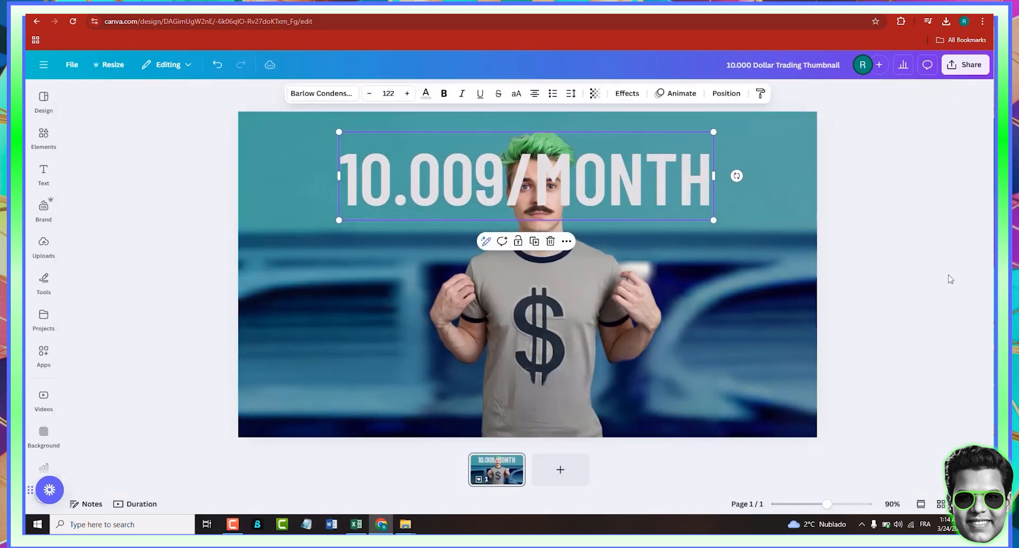
Correct the extracted headline to read '10.000/MONTH'.
left_click(889, 291)
left_click(504, 173)
left_click(497, 181)
key("BackSpace")
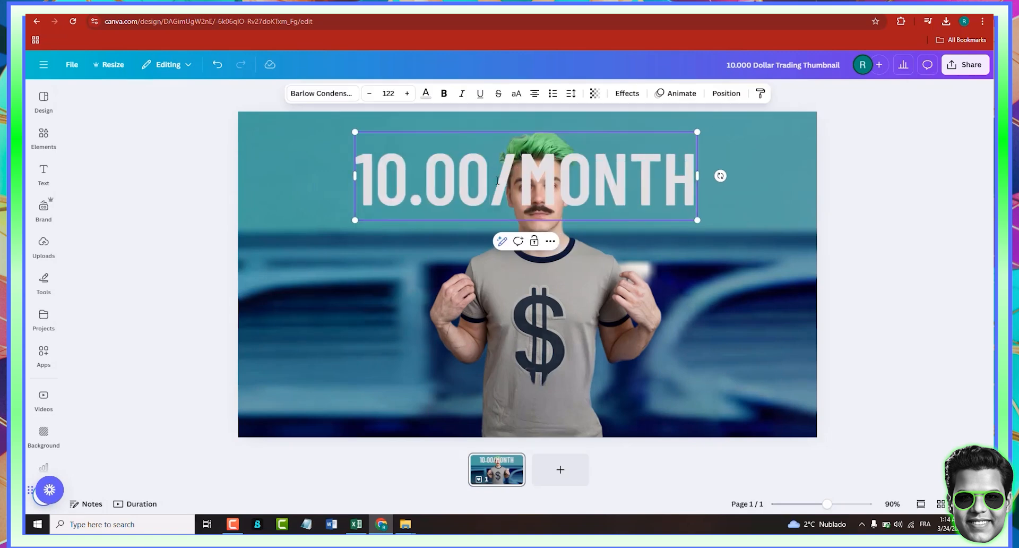
type("0")
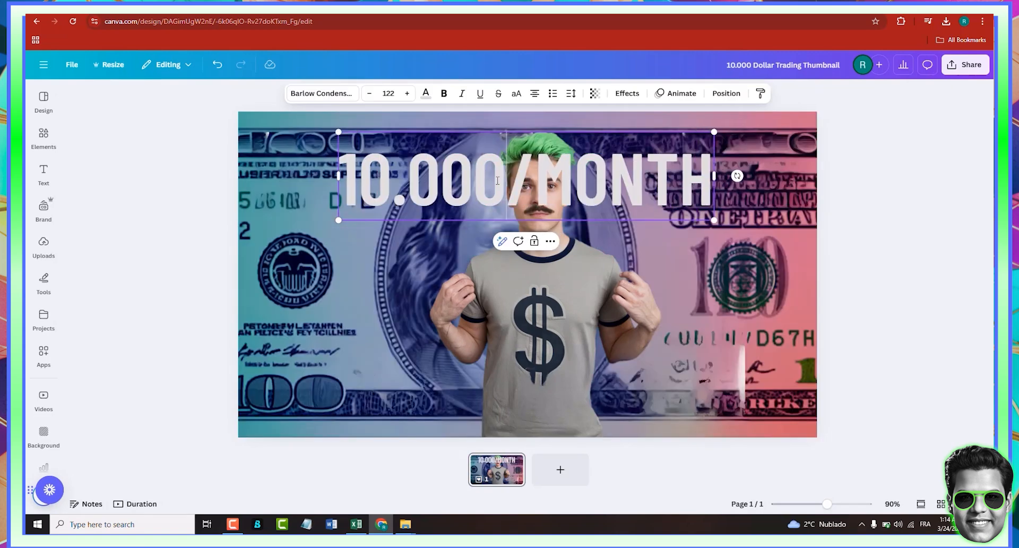
left_click(844, 257)
Enlarge the headline to a font size of about 171 and place it against the page's upper right corner.
left_click(691, 202)
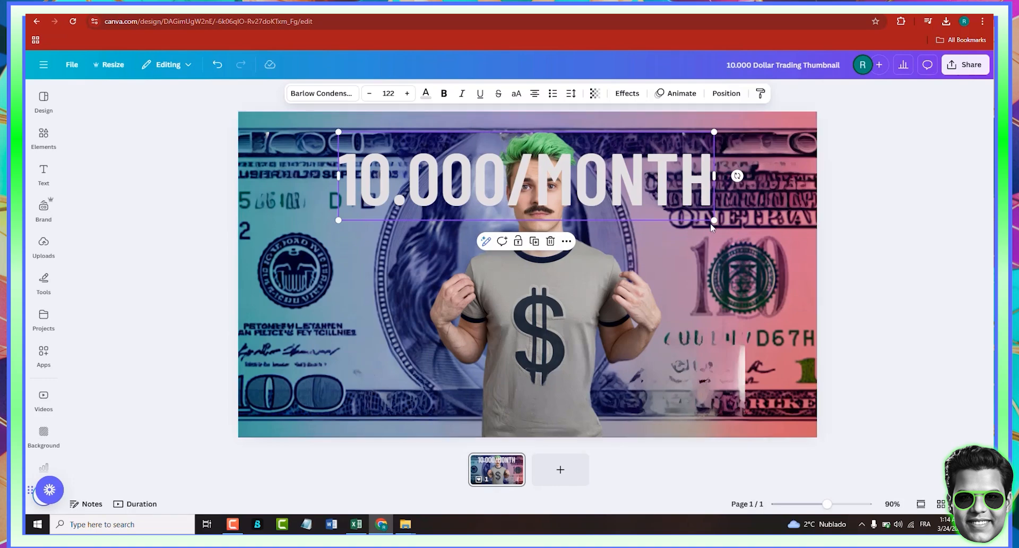
left_click_drag(715, 220, 866, 254)
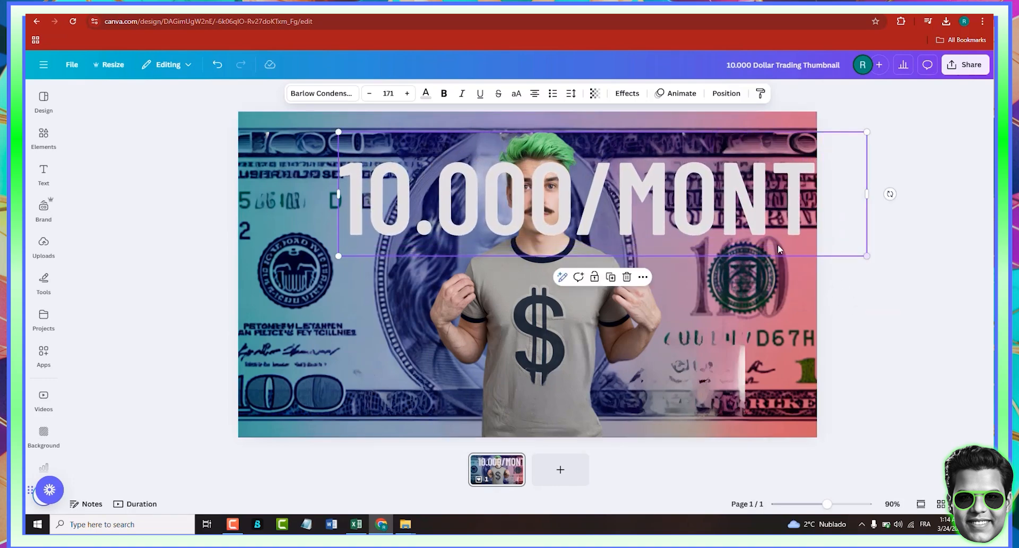
left_click_drag(760, 229, 711, 211)
Replace the period in the headline with a comma so it reads '10,000/MONTH'.
left_click(379, 213)
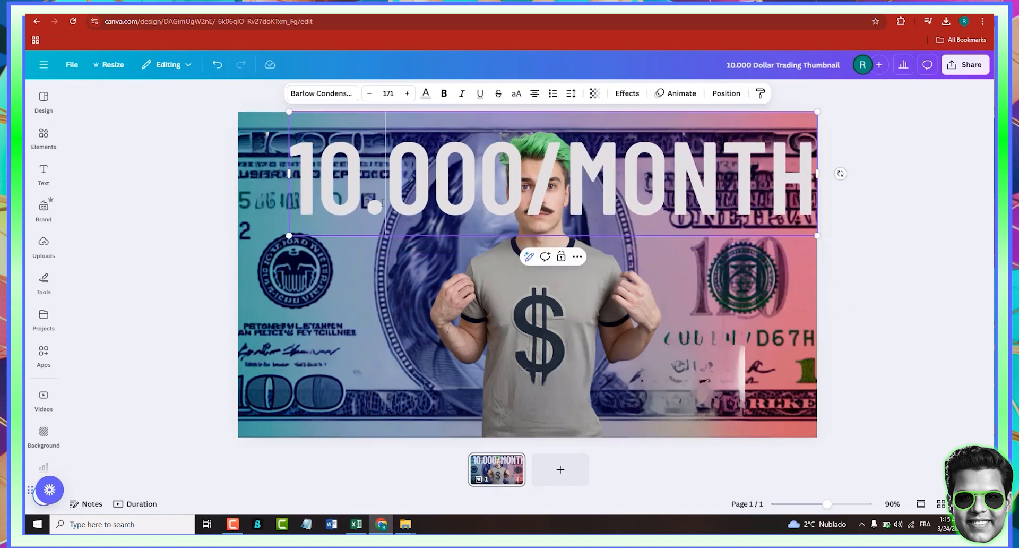
key("BackSpace")
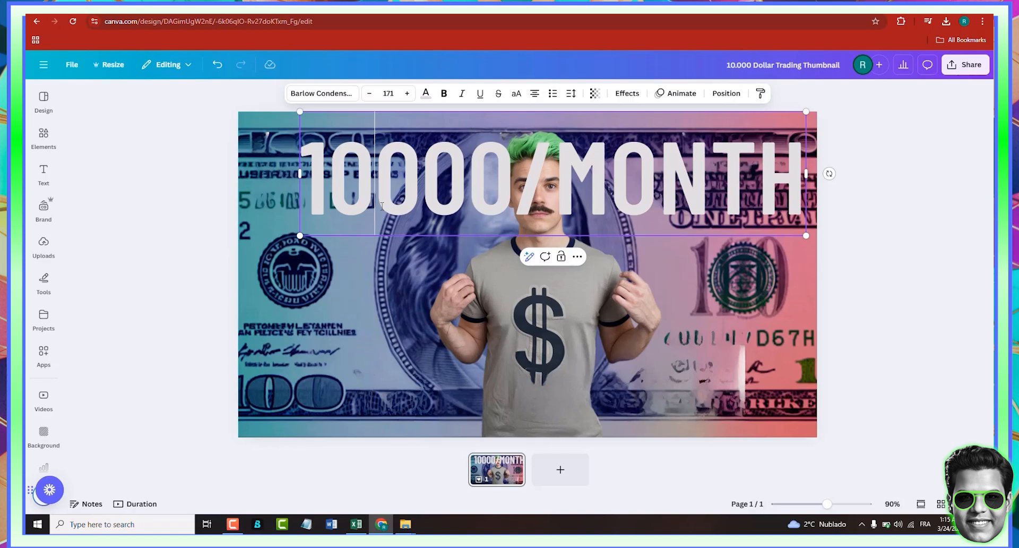
type(",")
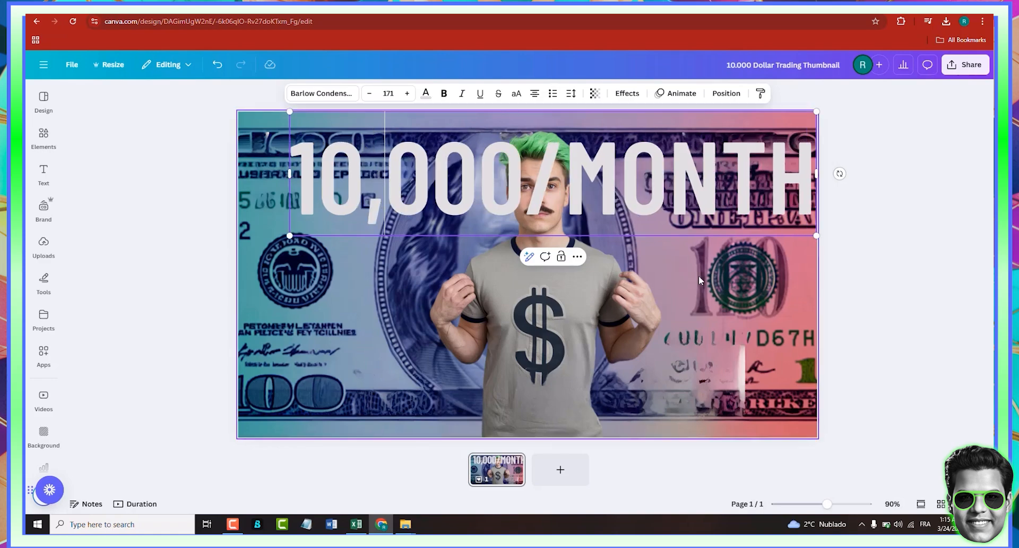
Shift the headline slightly left, enlarge it to a font size of about 174, and send it behind the man.
left_click_drag(735, 182, 726, 181)
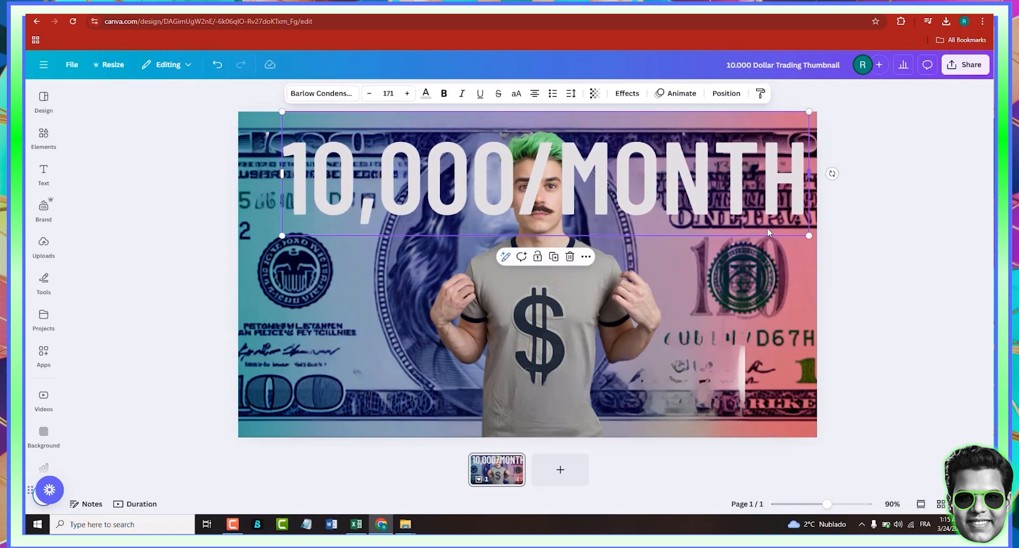
left_click_drag(809, 240, 815, 242)
left_click_drag(770, 195, 767, 194)
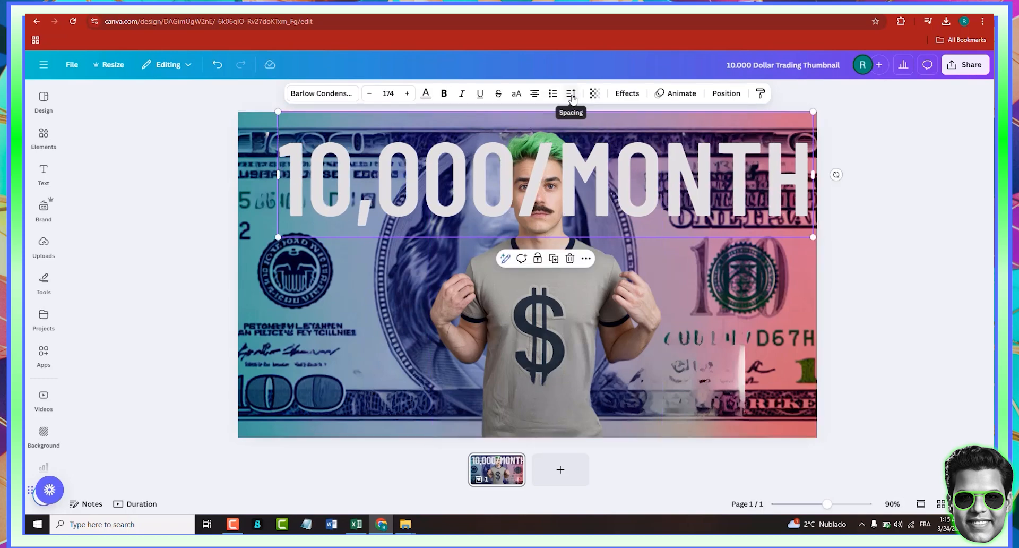
left_click(726, 93)
left_click(182, 183)
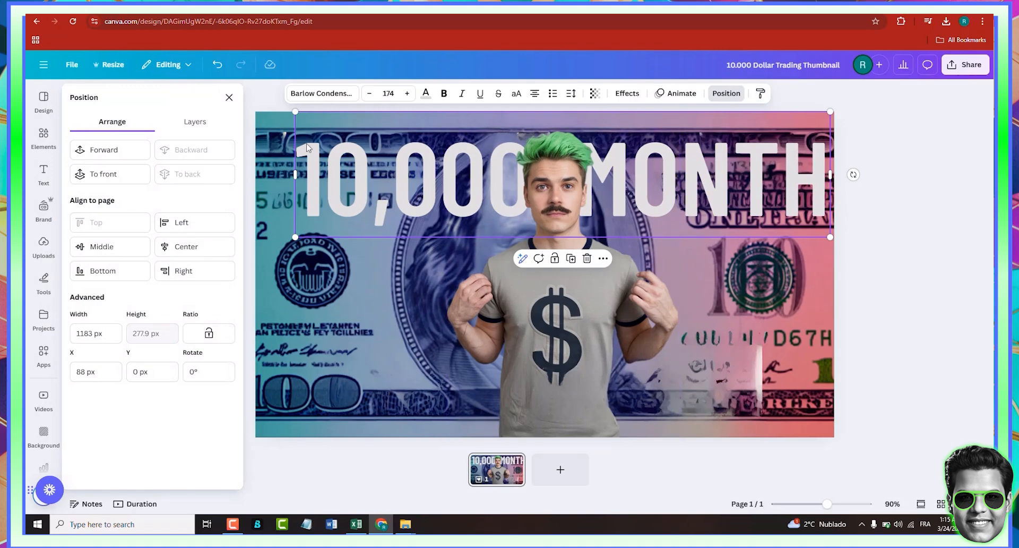
Increase the headline's letter spacing to 57.
left_click(571, 94)
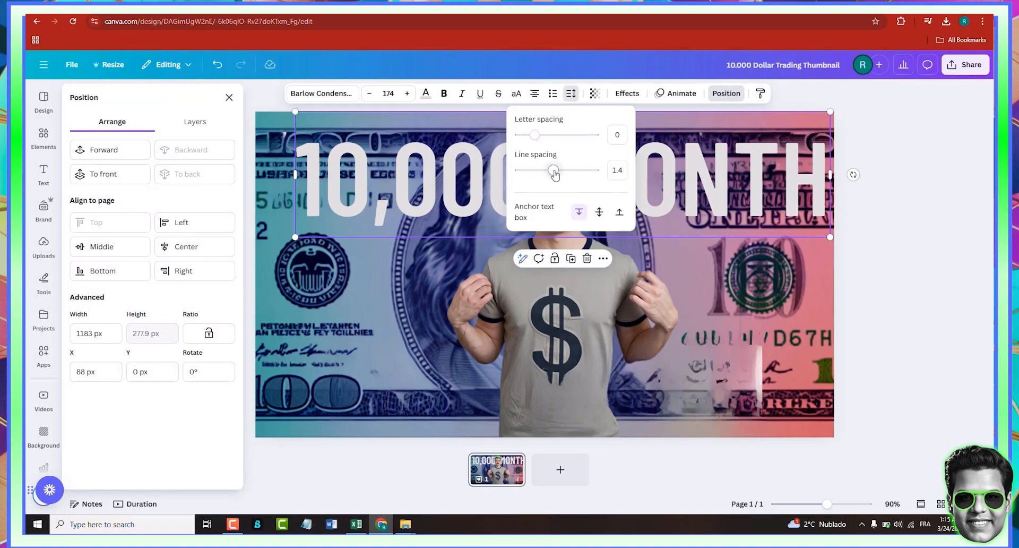
left_click_drag(535, 135, 534, 136)
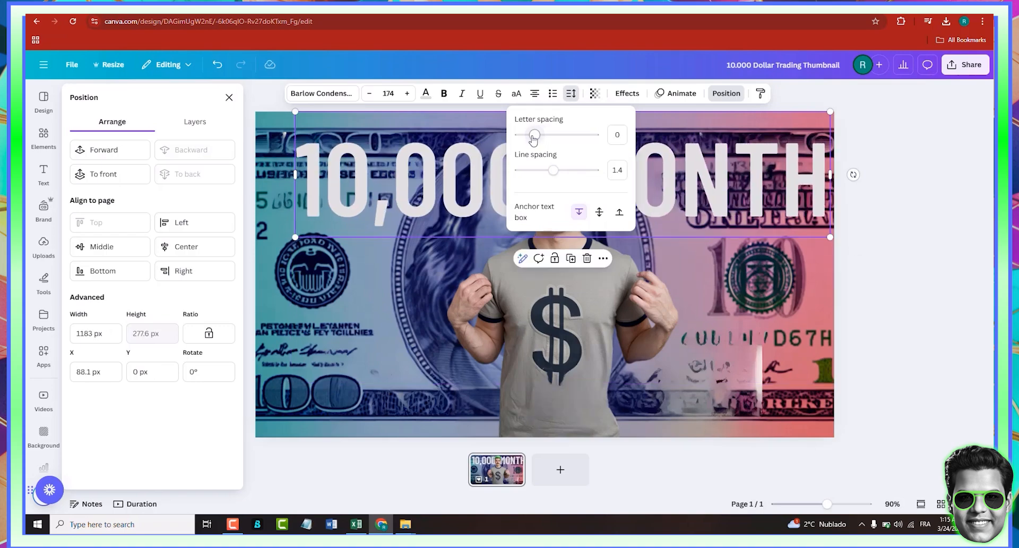
left_click_drag(532, 138, 539, 139)
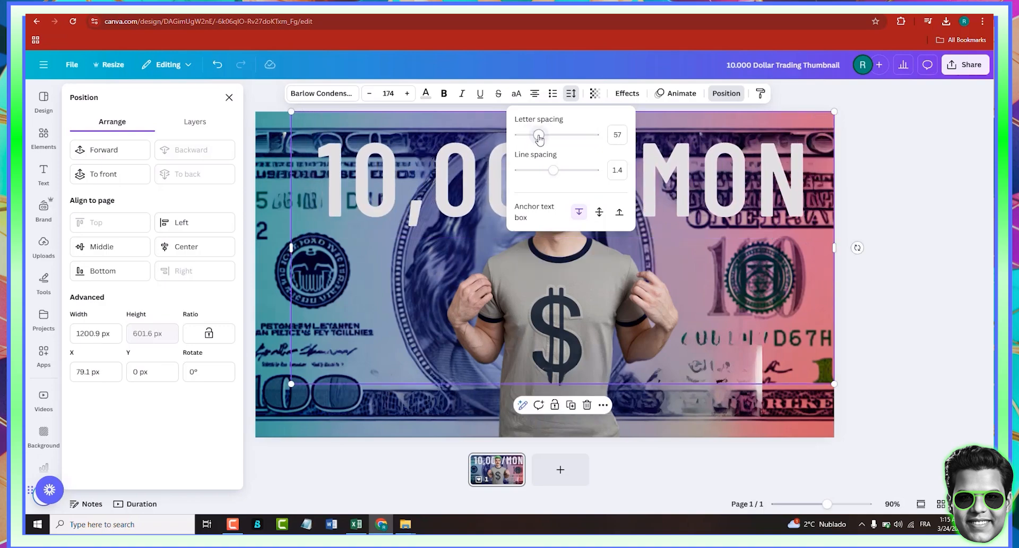
left_click(386, 280)
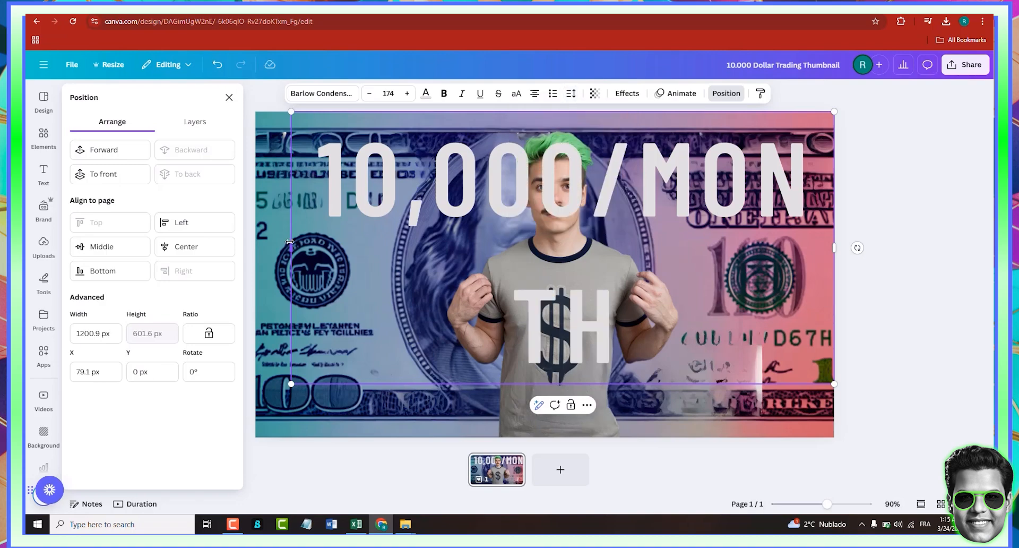
Widen the headline's text box so the text fits on one line, and align its start with the page's left edge.
left_click_drag(291, 247, 226, 241)
left_click(746, 199)
left_click(897, 217)
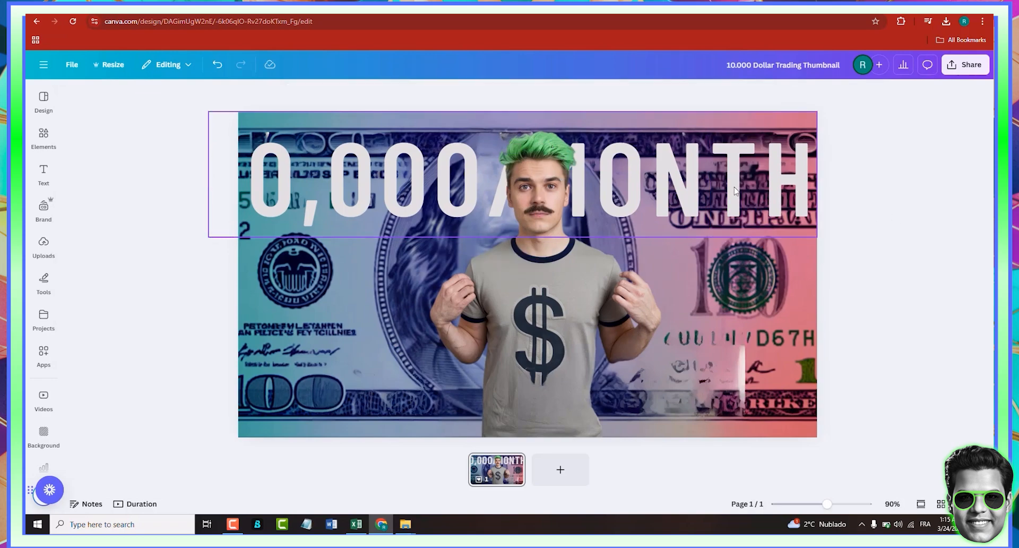
left_click_drag(730, 184, 761, 183)
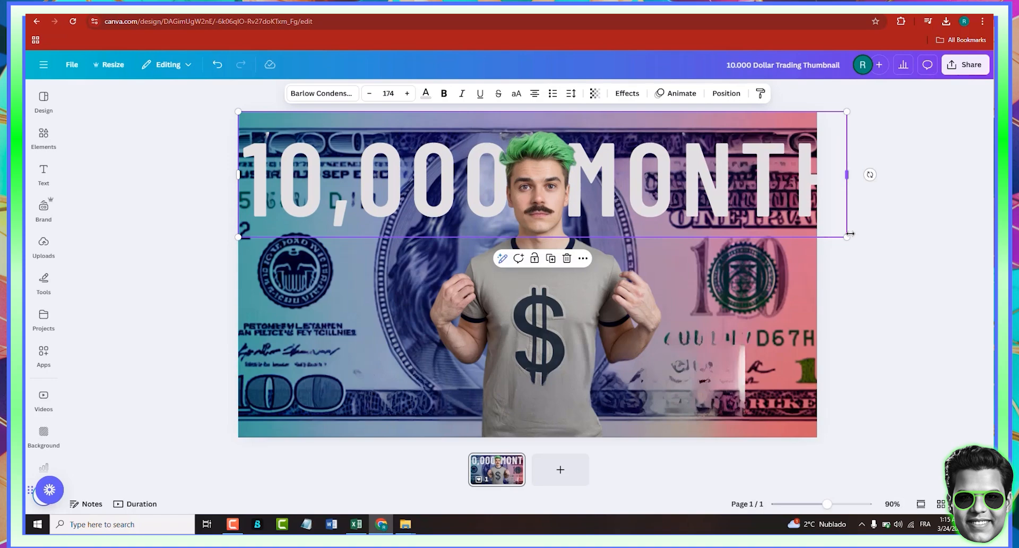
Reduce the headline to a font size of about 165, shift it slightly right, and reset its letter spacing to 0.
left_click_drag(848, 236, 817, 231)
left_click_drag(771, 194, 778, 194)
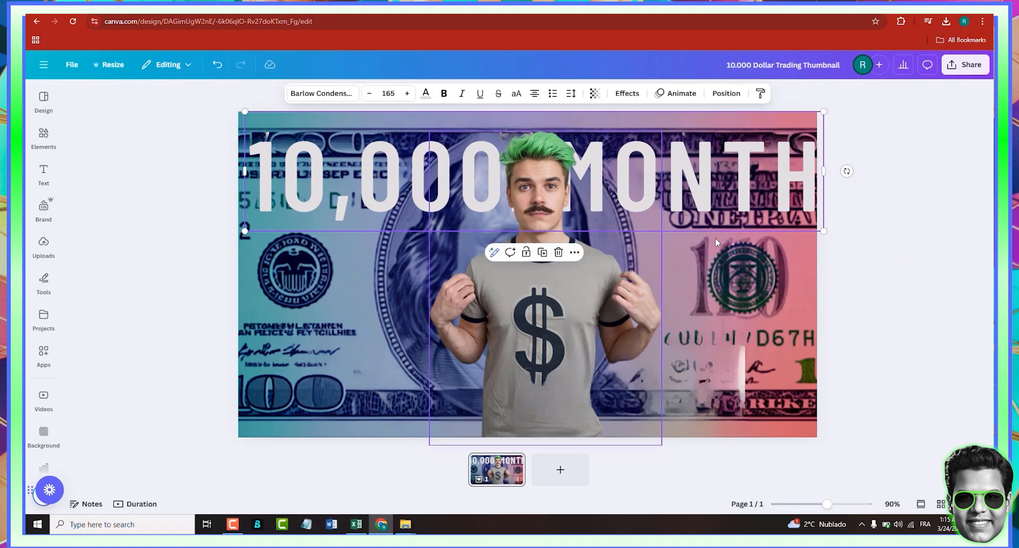
left_click(570, 93)
mouse_move(538, 134)
left_mouse_down()
mouse_move(548, 134)
mouse_move(534, 135)
left_mouse_up()
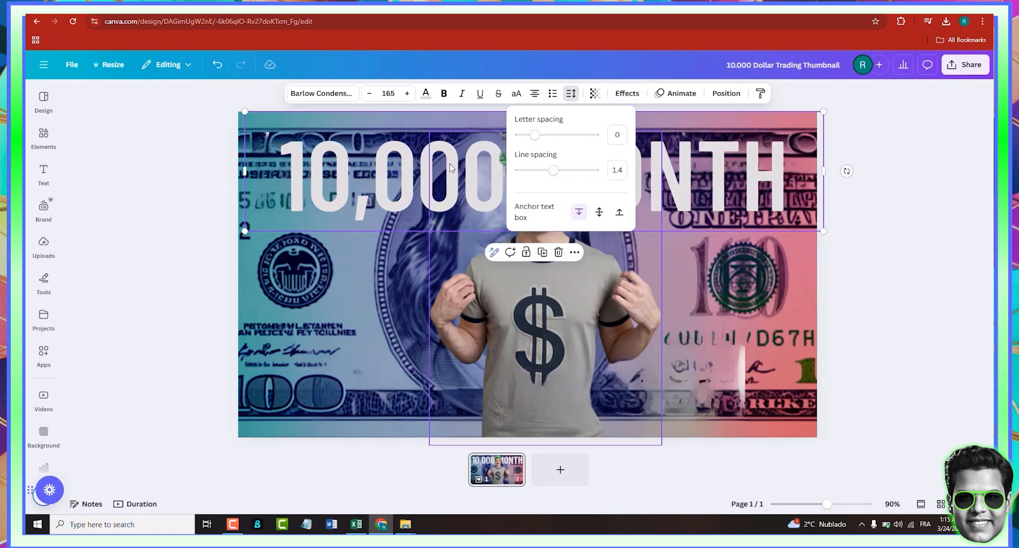
Insert spaces before the slash in the headline to leave a gap between '10,000' and '/MONTH' for the man's head.
left_click(456, 202)
left_click(408, 188)
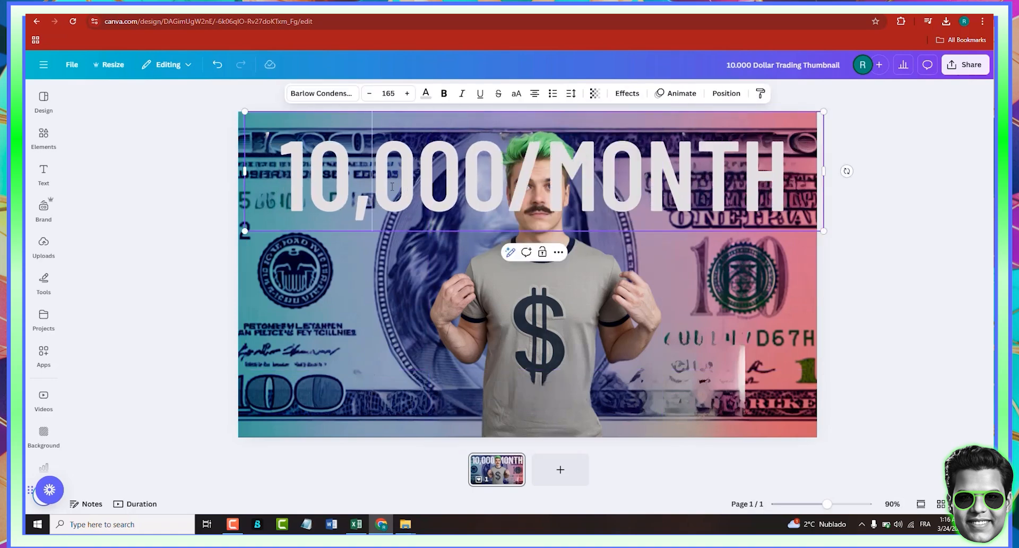
double_click(393, 191)
left_click(518, 183)
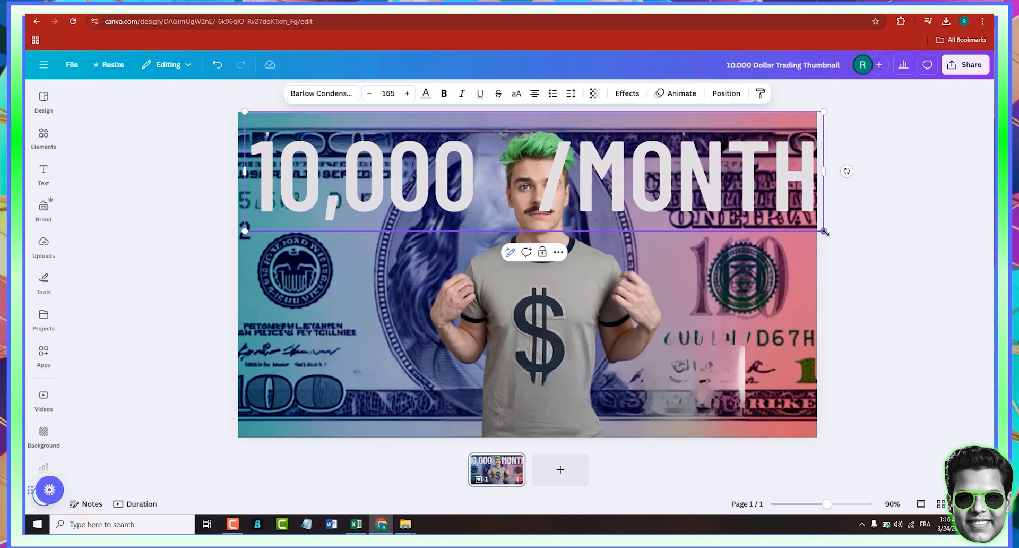
Reduce the headline to a font size of about 146, then centre the man on the page and align the headline's gap with his head.
left_click_drag(825, 231, 754, 216)
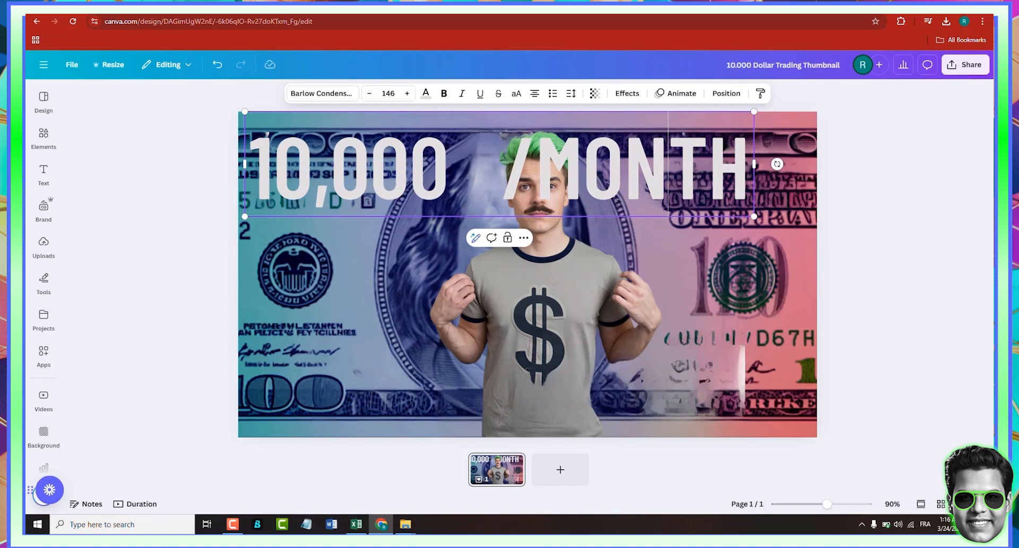
left_click(778, 196)
left_click_drag(694, 182, 748, 196)
left_click(533, 359)
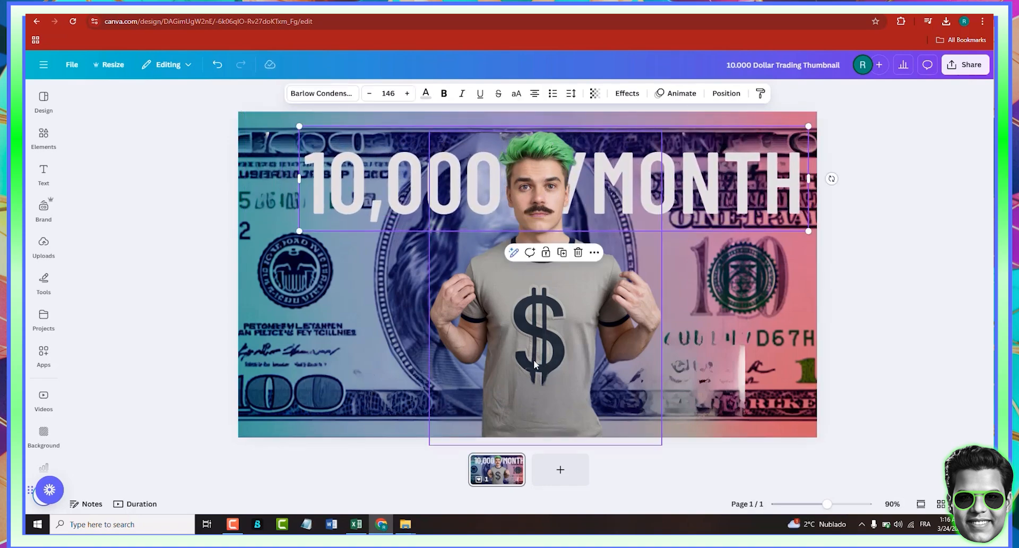
left_click_drag(533, 359, 516, 360)
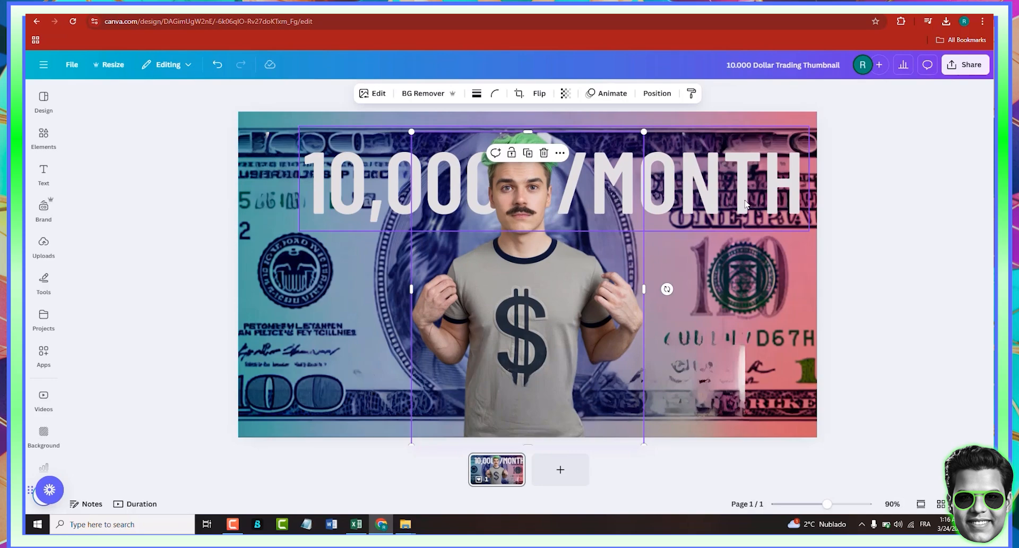
left_click_drag(746, 204, 734, 204)
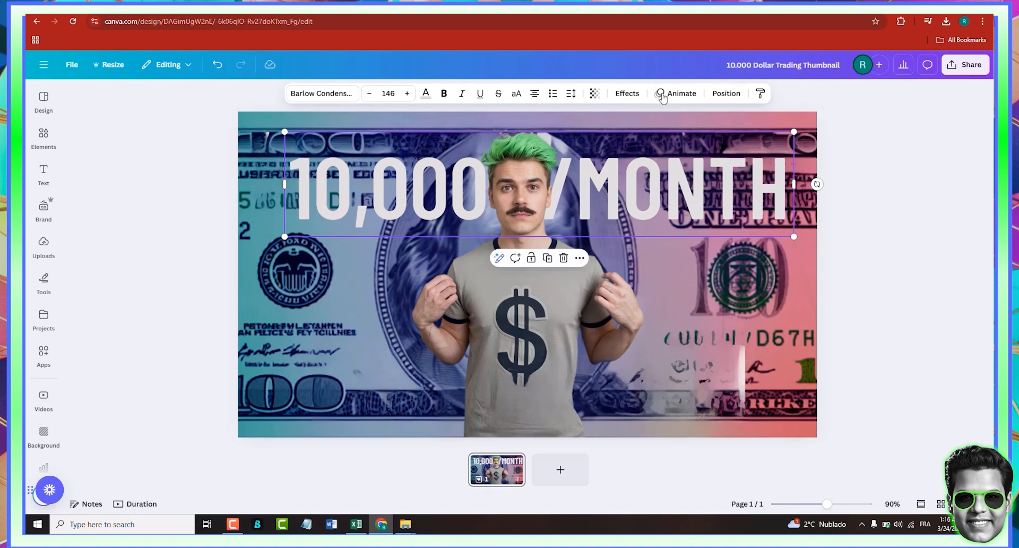
Apply a Neon effect with intensity 100 to the headline and color it green from the brand palette.
left_click(629, 93)
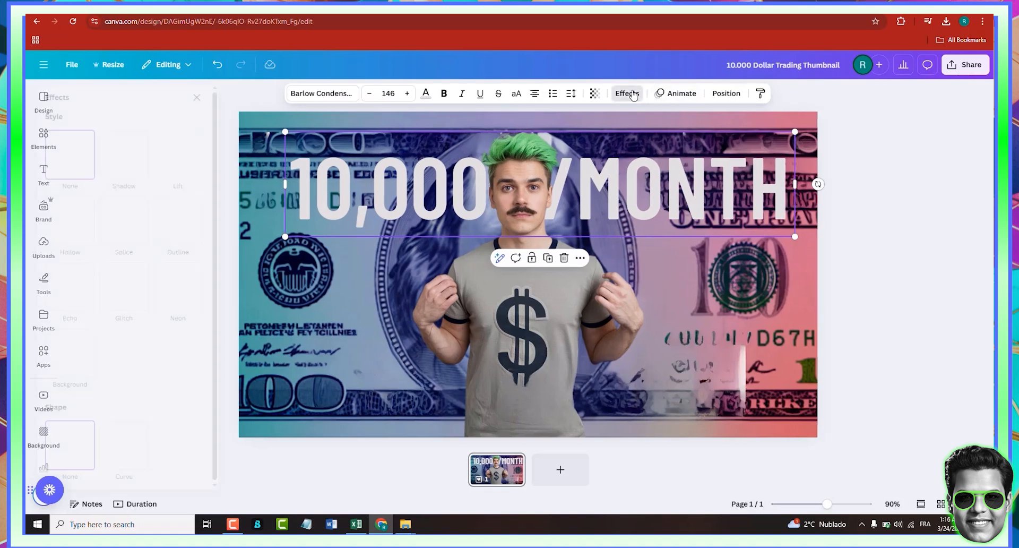
left_click(206, 303)
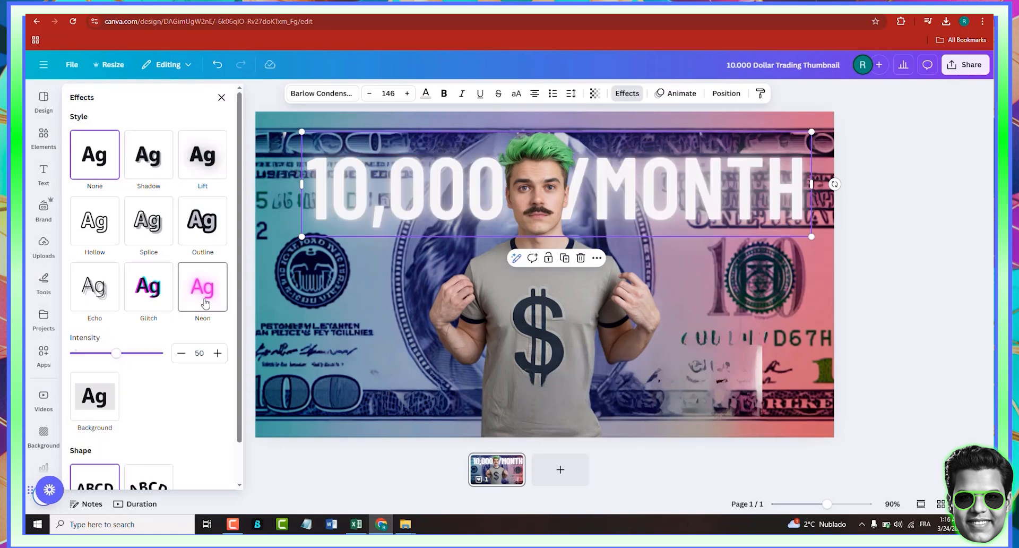
left_click(216, 355)
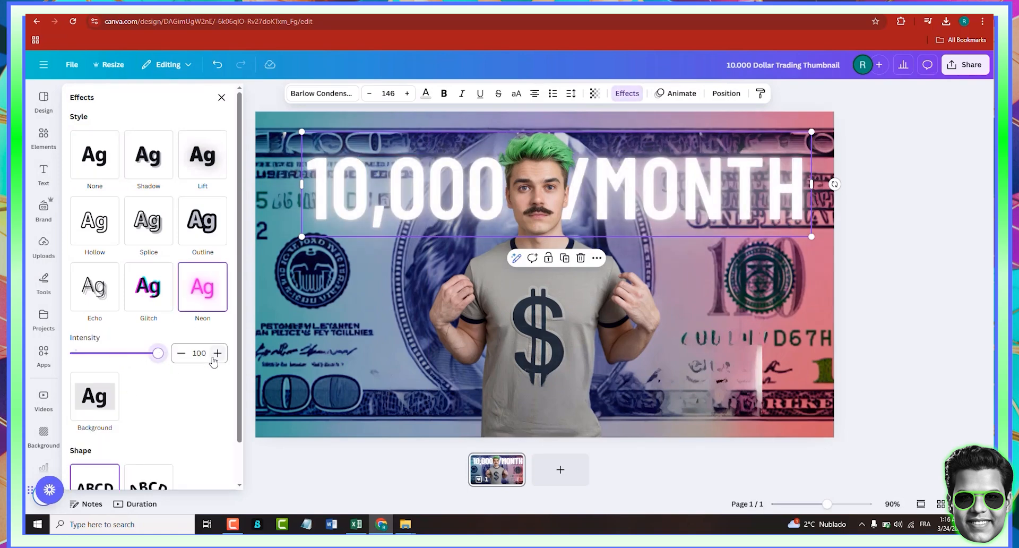
left_click(425, 94)
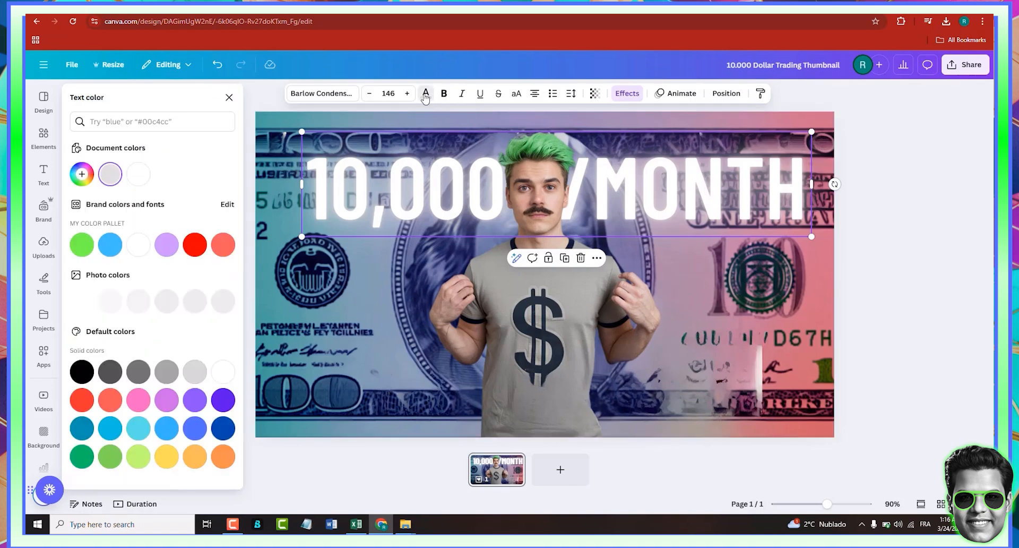
left_click(81, 246)
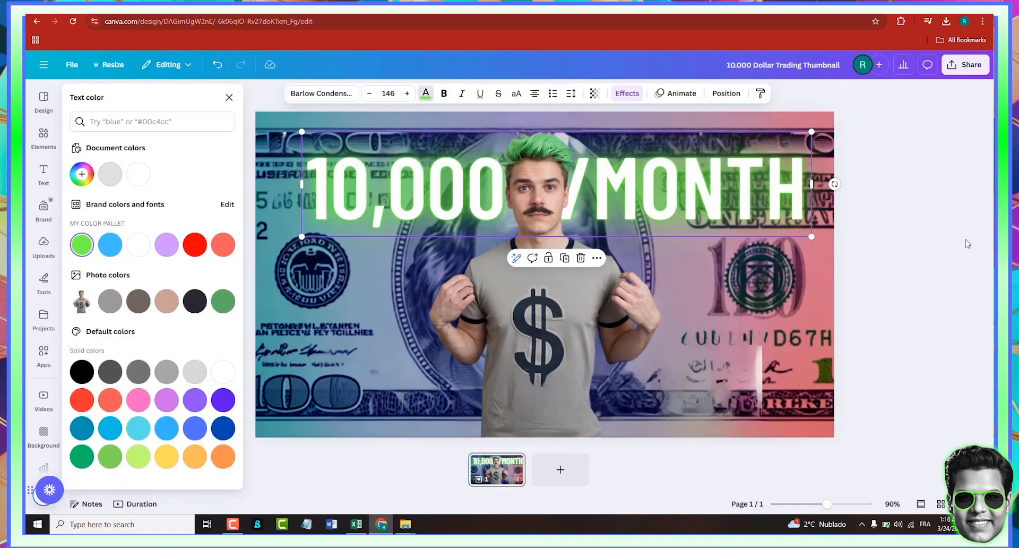
Auto-adjust the colors of the man's image.
left_click(552, 352)
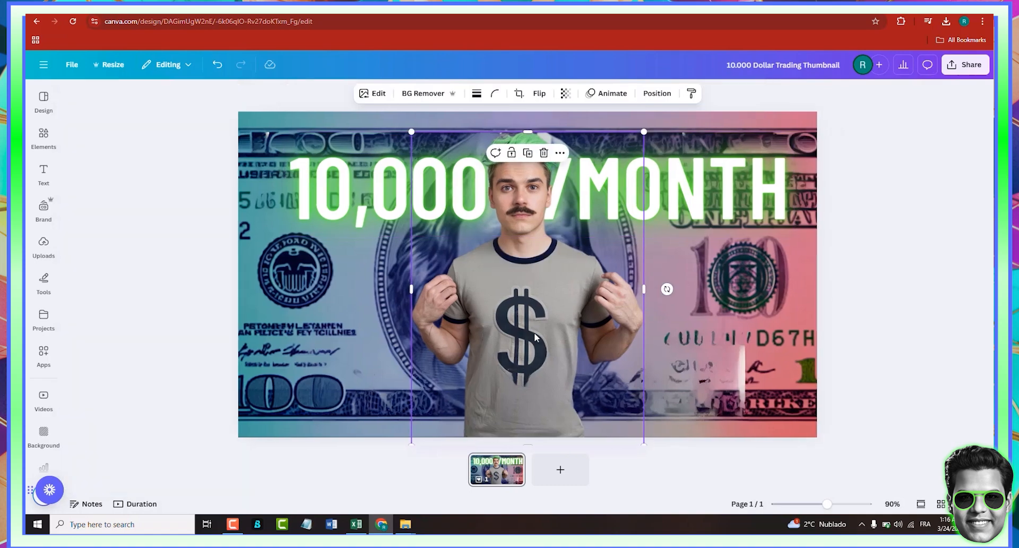
left_click(385, 101)
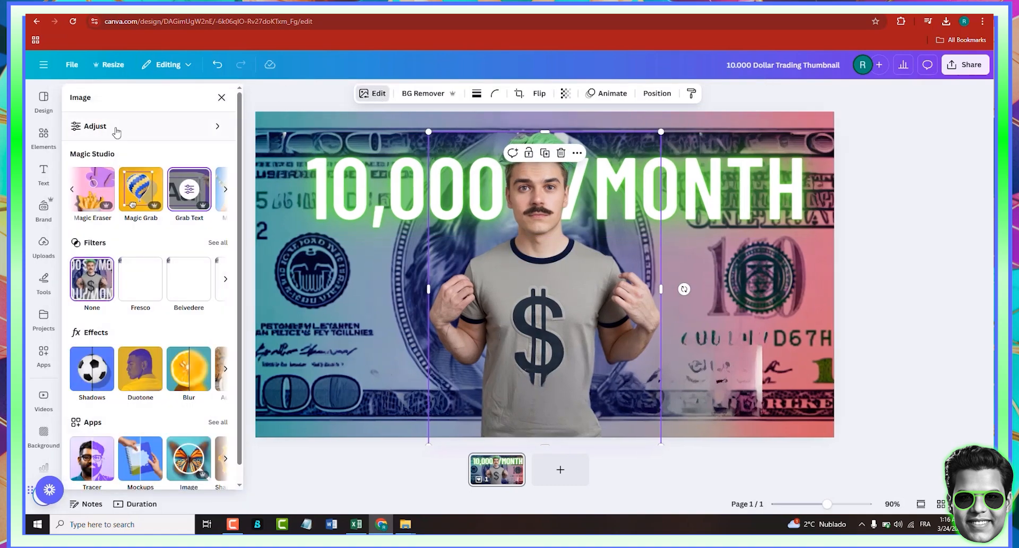
left_click(117, 128)
left_click(149, 169)
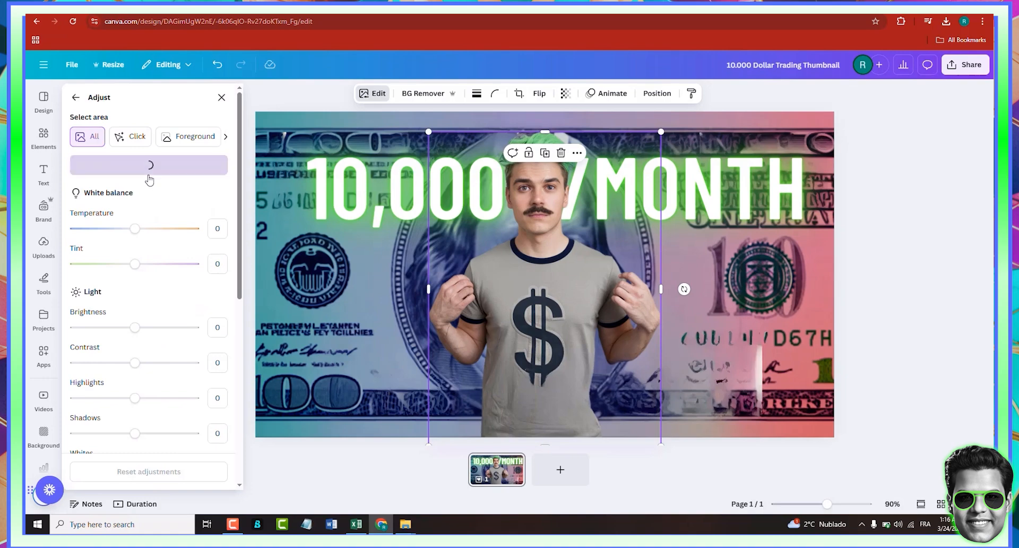
left_click(76, 97)
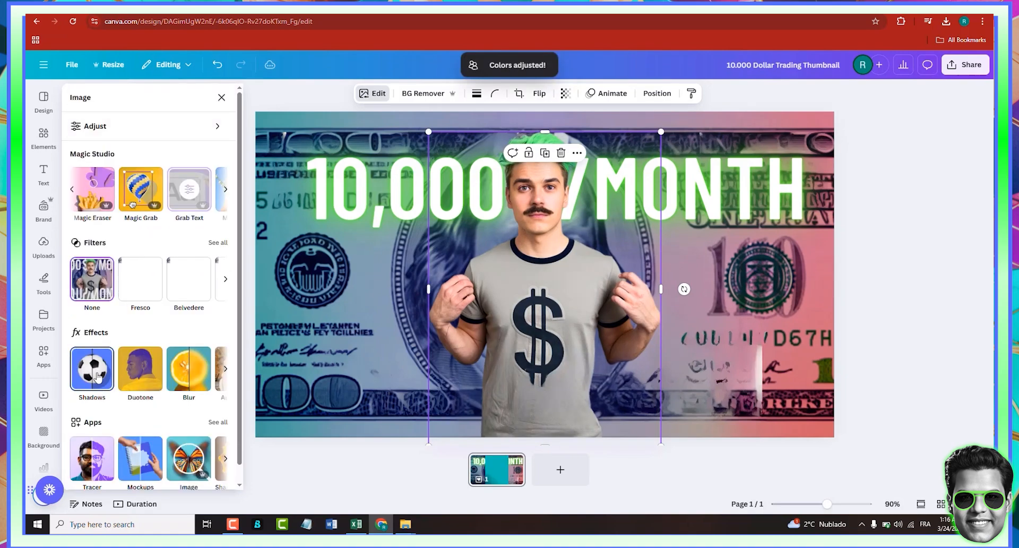
Add a Glow shadow to the man in green #00FF85, with a blur amount of 22 and an intensity of 40.
left_click(105, 395)
left_click(104, 227)
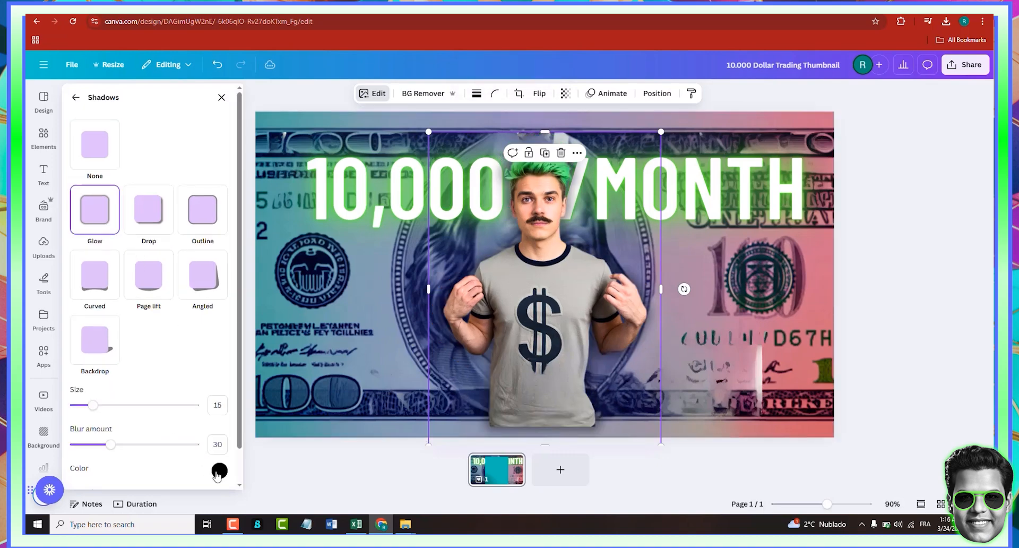
left_click(219, 471)
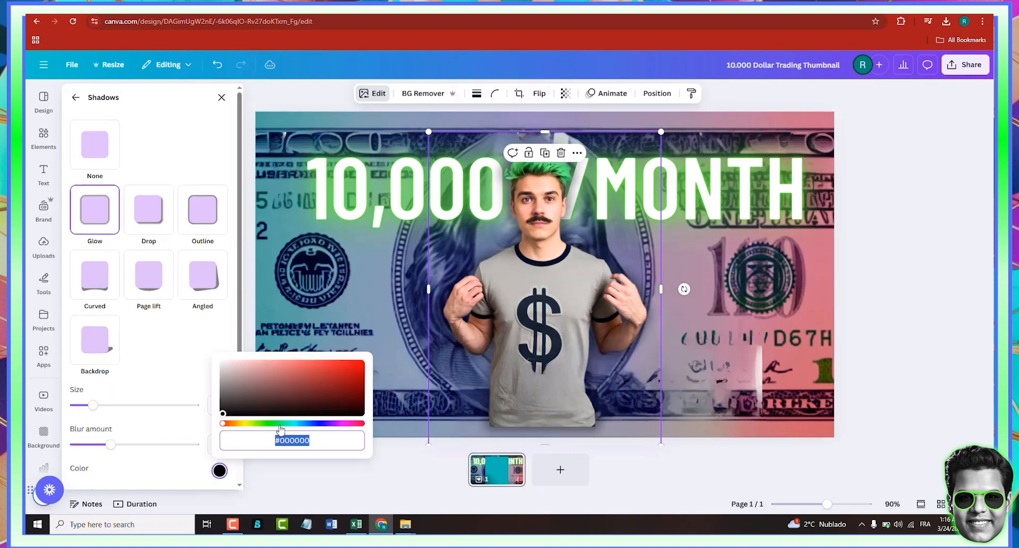
left_click(281, 424)
left_click_drag(312, 409, 377, 352)
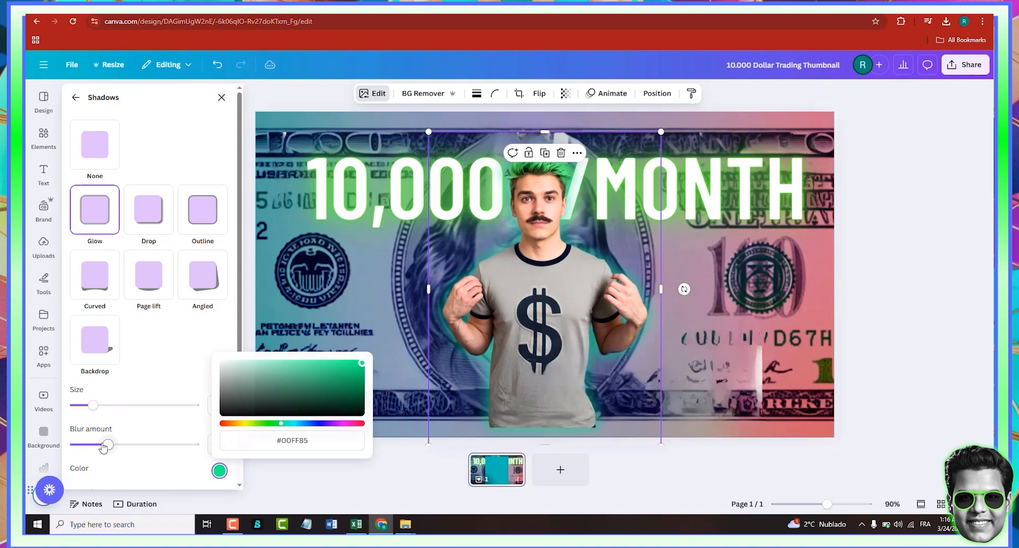
left_click_drag(110, 444, 123, 472)
scroll(113, 457, "down", 1)
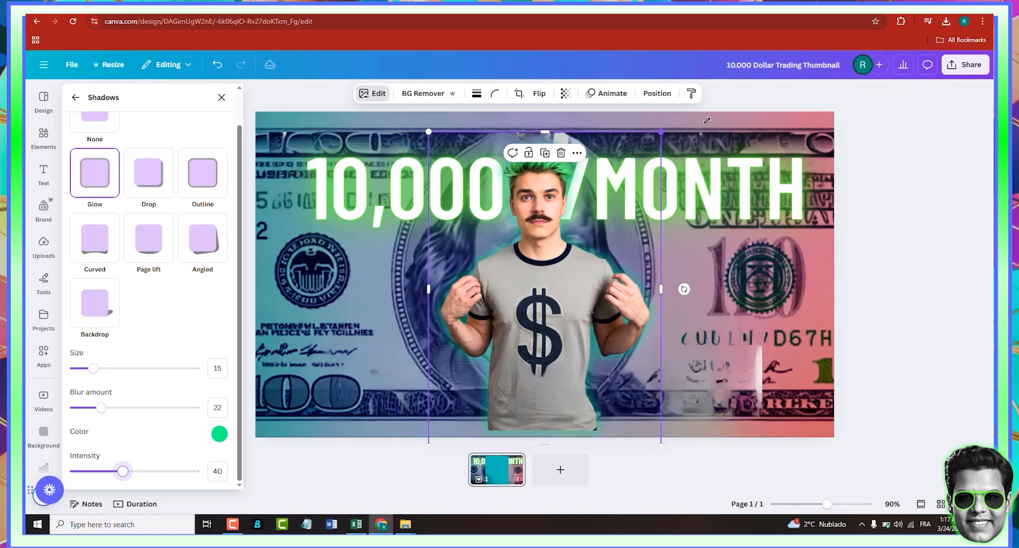
Enlarge the man slightly, centre him on the page in front of the headline, and deselect him.
left_click_drag(661, 132, 720, 112)
left_click_drag(553, 208, 543, 223)
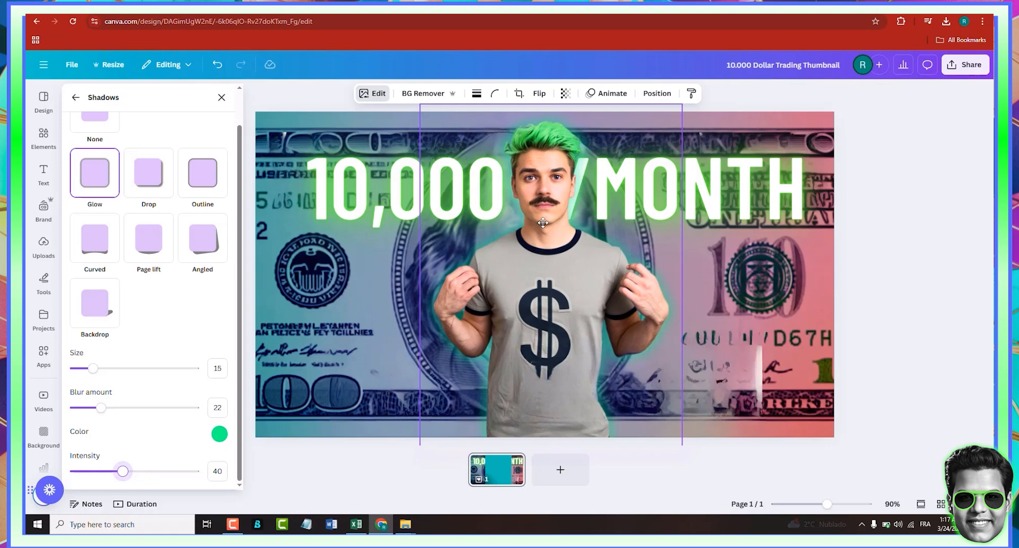
left_click(941, 252)
left_click(941, 256)
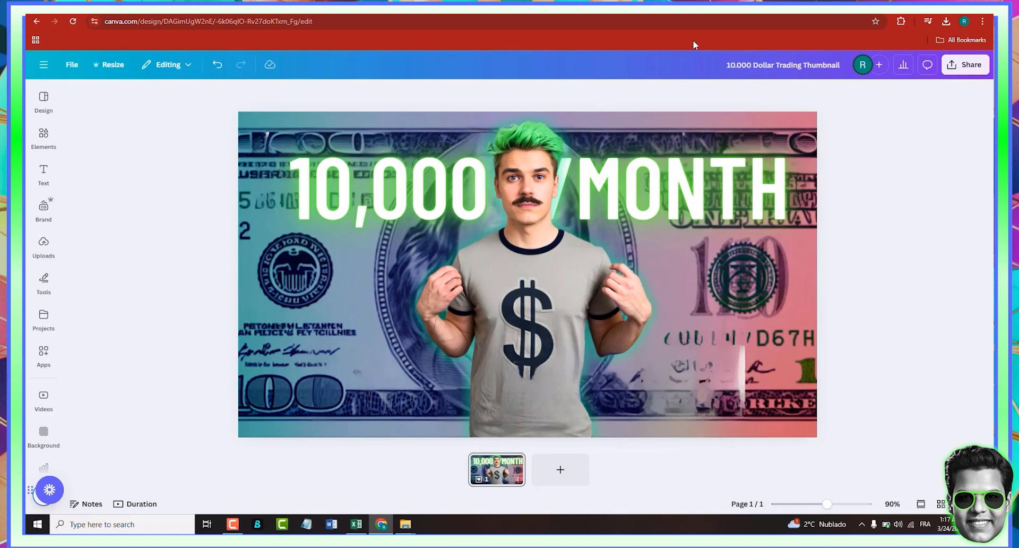
Switch to the YouTube results for 'make money online' and copy the thumbnail image of the '$599/day' video.
left_click(560, 469)
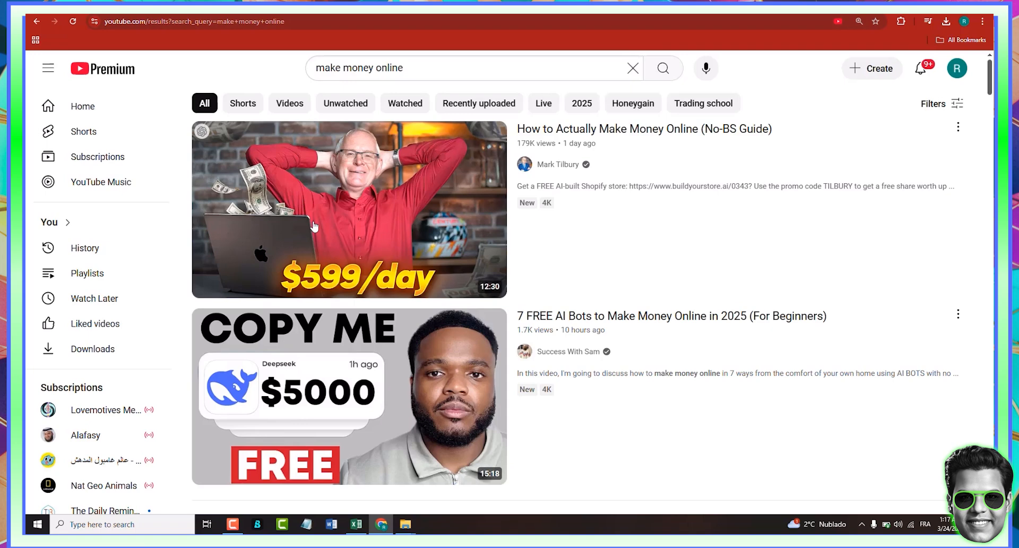
right_click(315, 227)
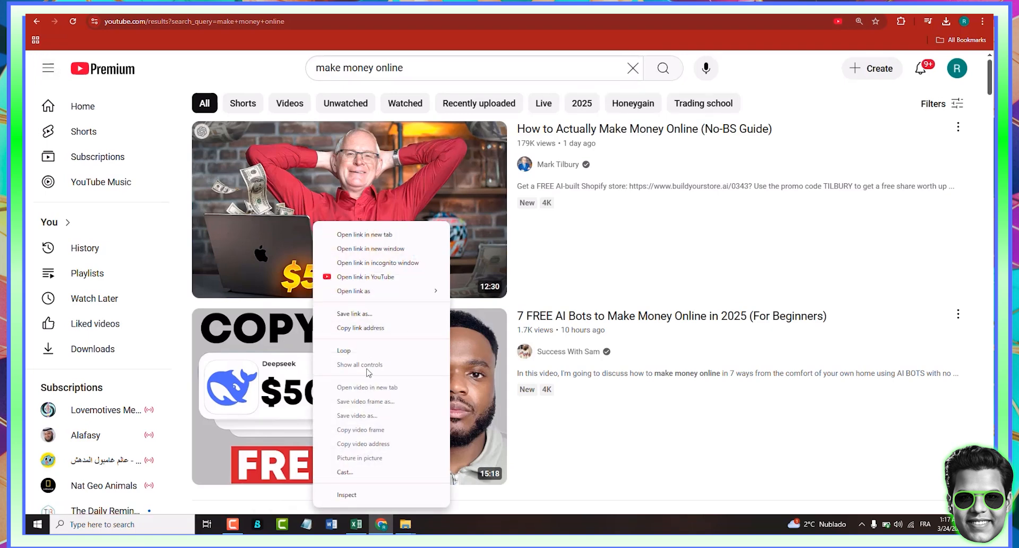
right_click(344, 170)
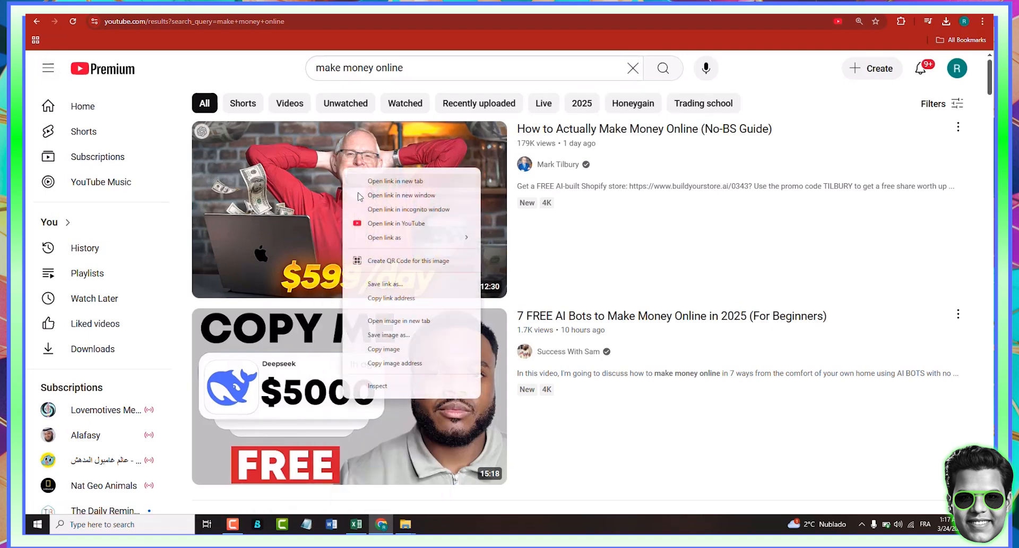
left_click(384, 349)
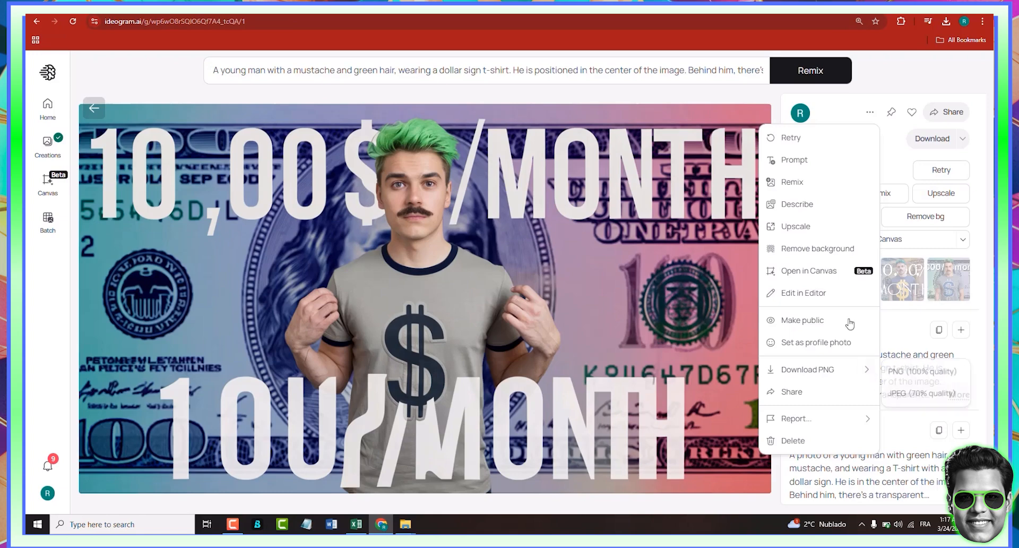
Switch to Ideogram and review the fourth variation of the latest remix and the first '10.000/MONTH' creation.
left_click(934, 303)
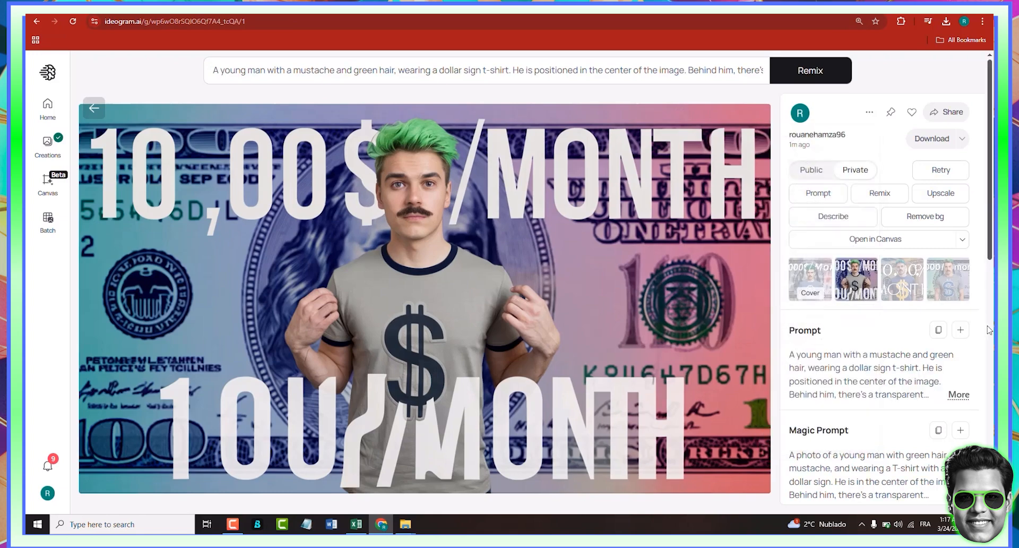
left_click(943, 279)
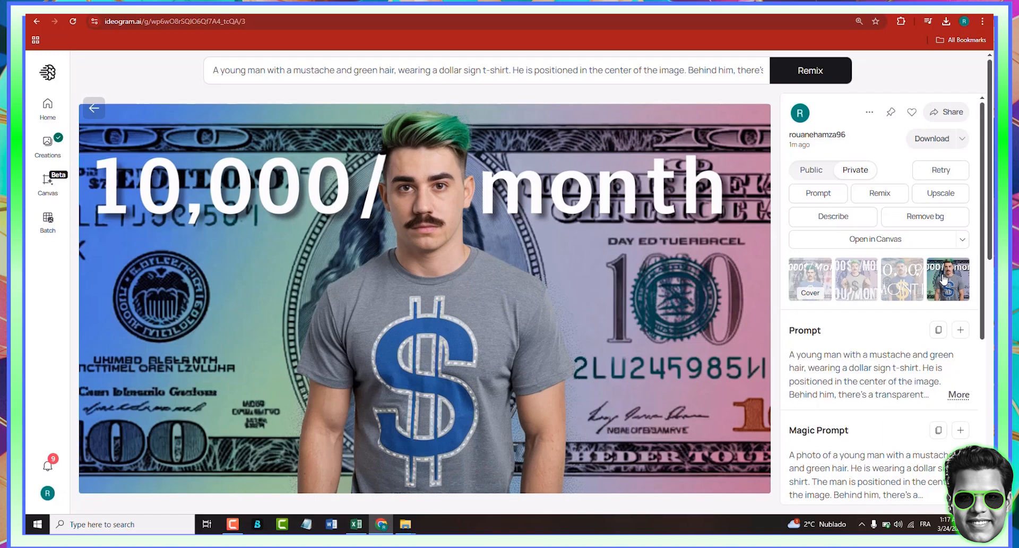
left_click(97, 108)
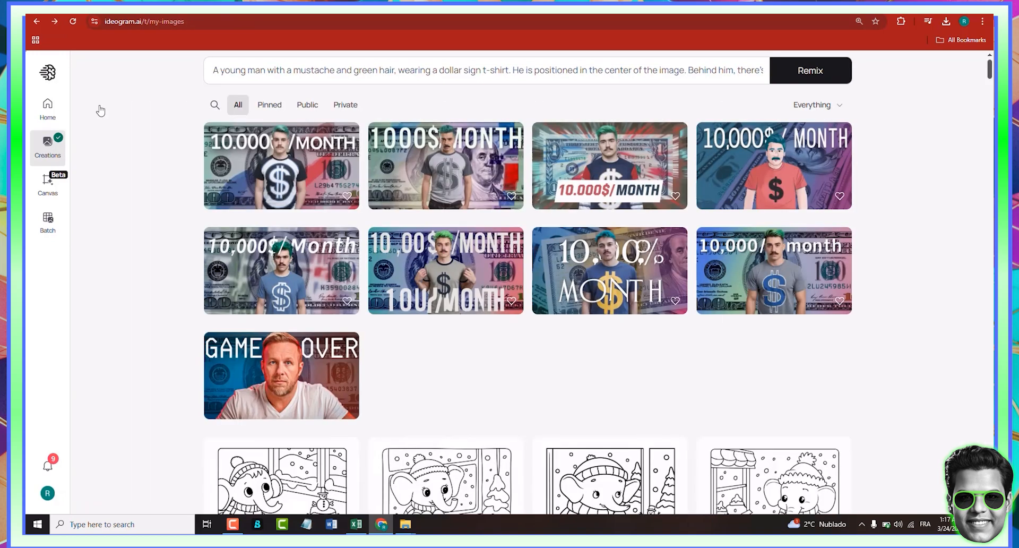
left_click(271, 169)
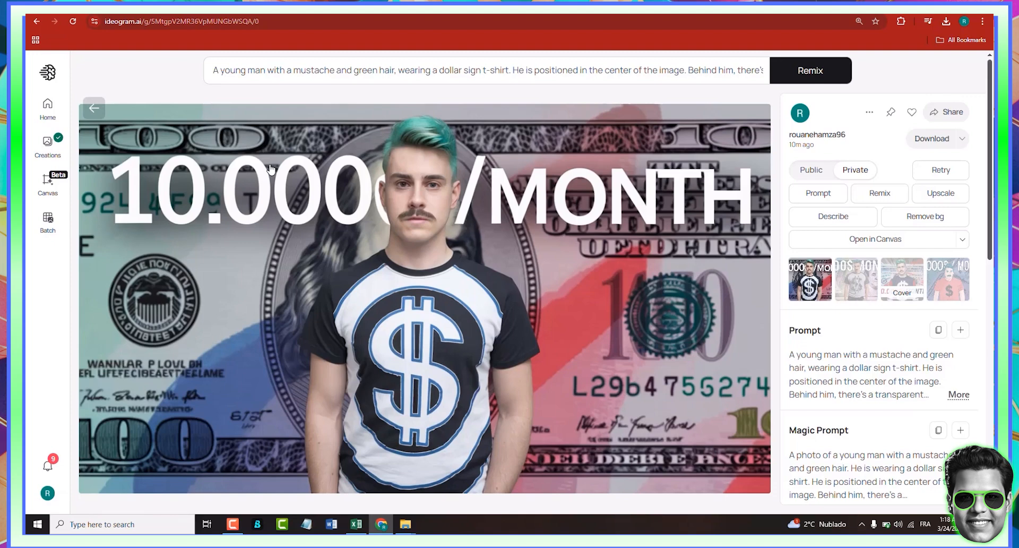
left_click(94, 108)
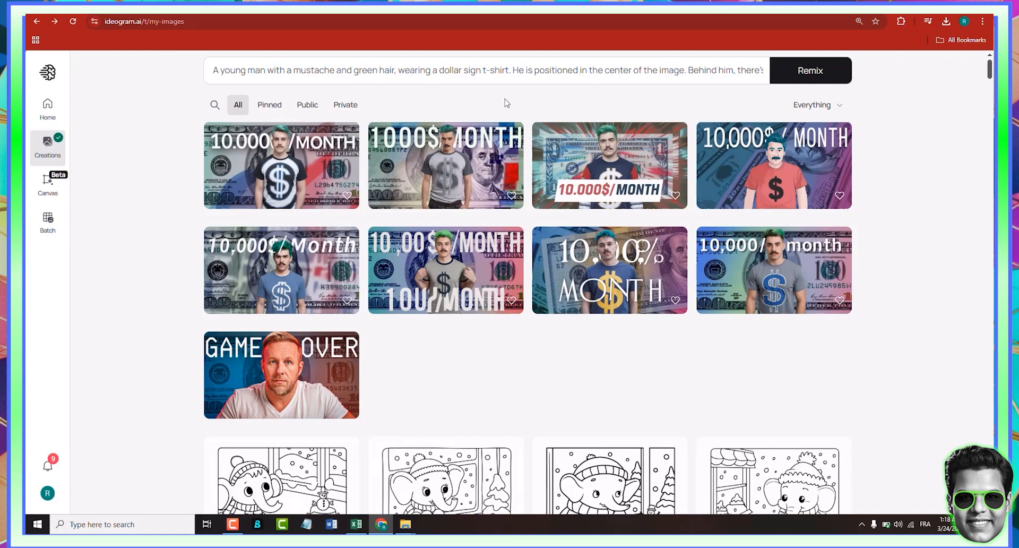
Generate a new remix of the green-haired man prompt using the Design style.
left_click(515, 70)
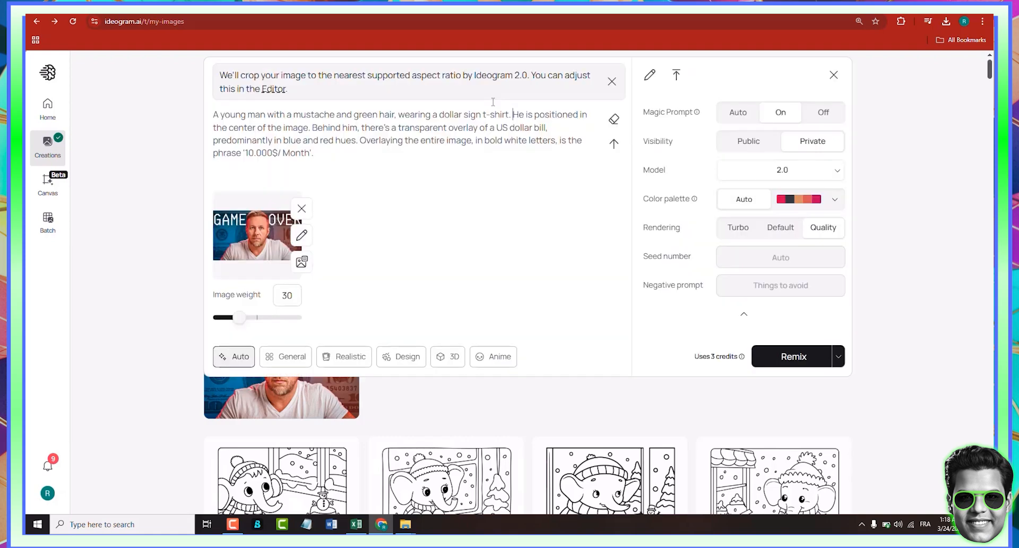
left_click(400, 357)
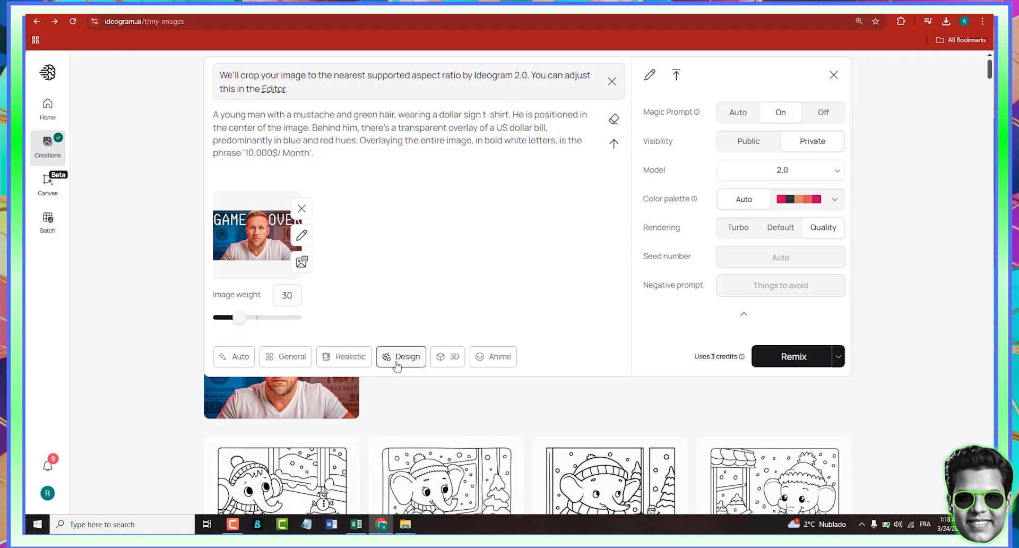
left_click(777, 357)
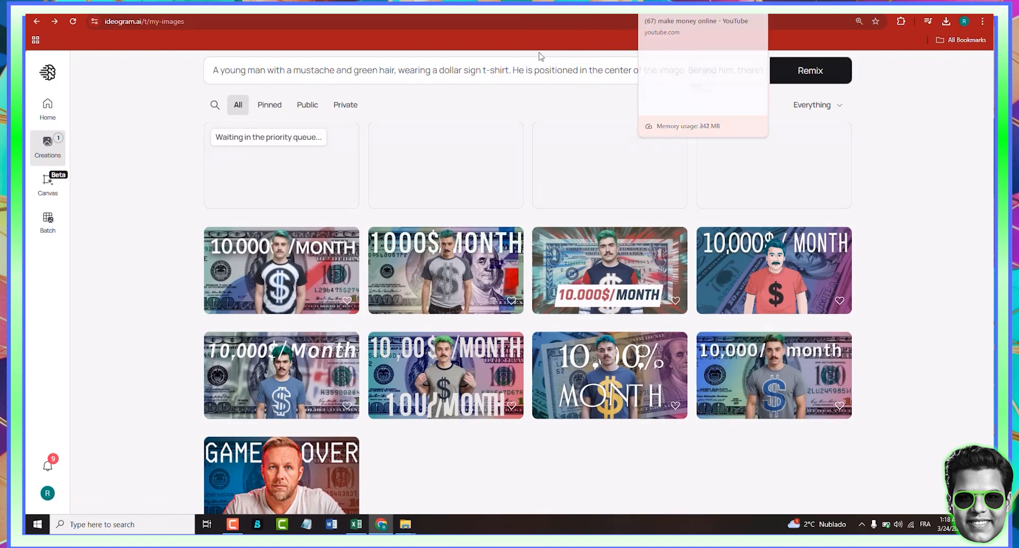
Remove the 'GAME OVER' reference image from the remix and clear the whole prompt text.
left_click(489, 70)
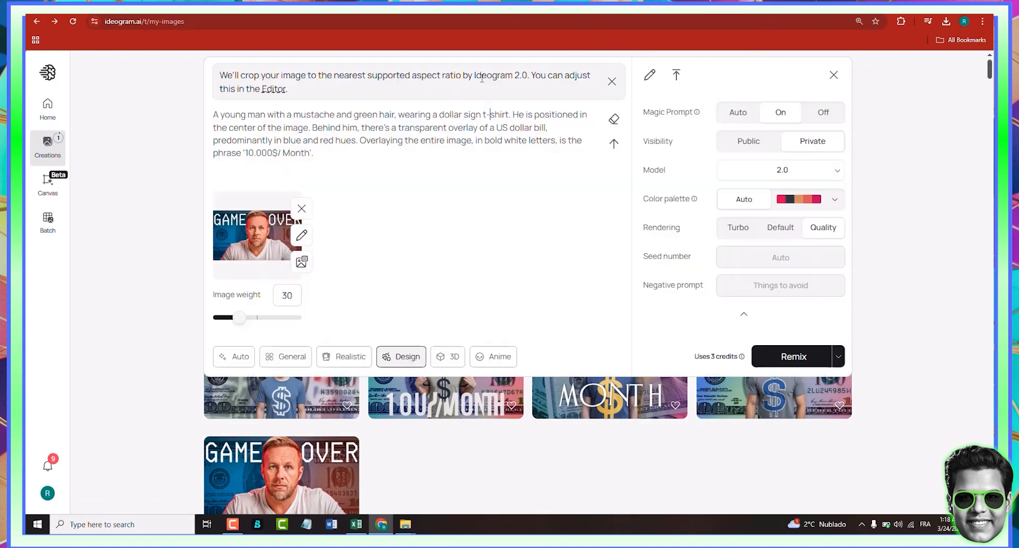
left_click(302, 209)
key("ctrl+a")
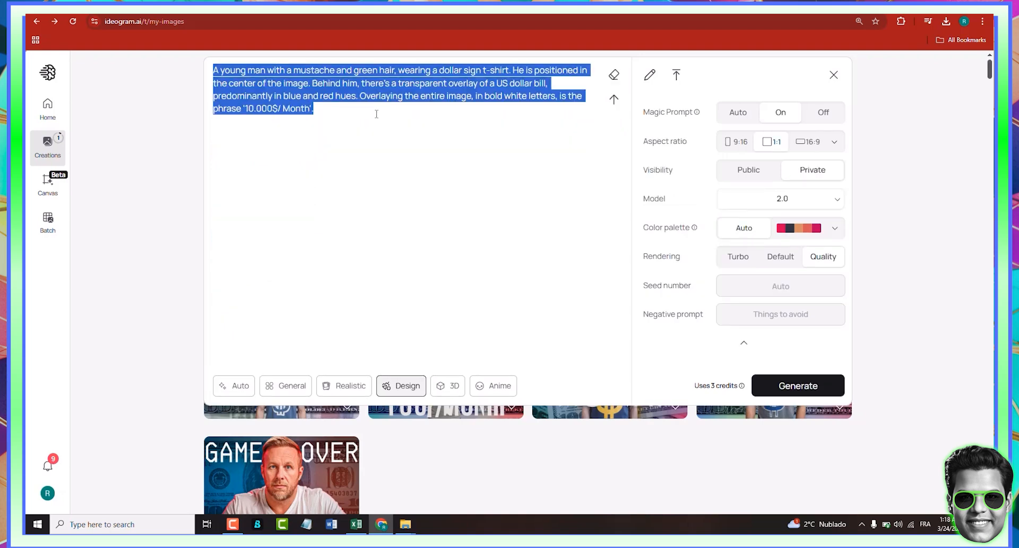
key("BackSpace")
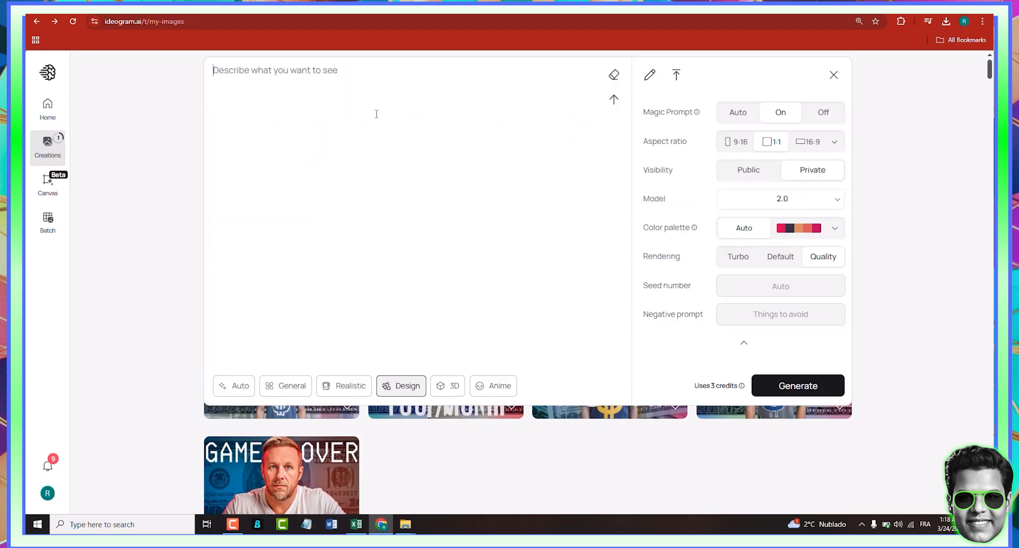
Paste the copied '$599/day' thumbnail as the remix reference image and set its image weight to 30.
key("ctrl+v")
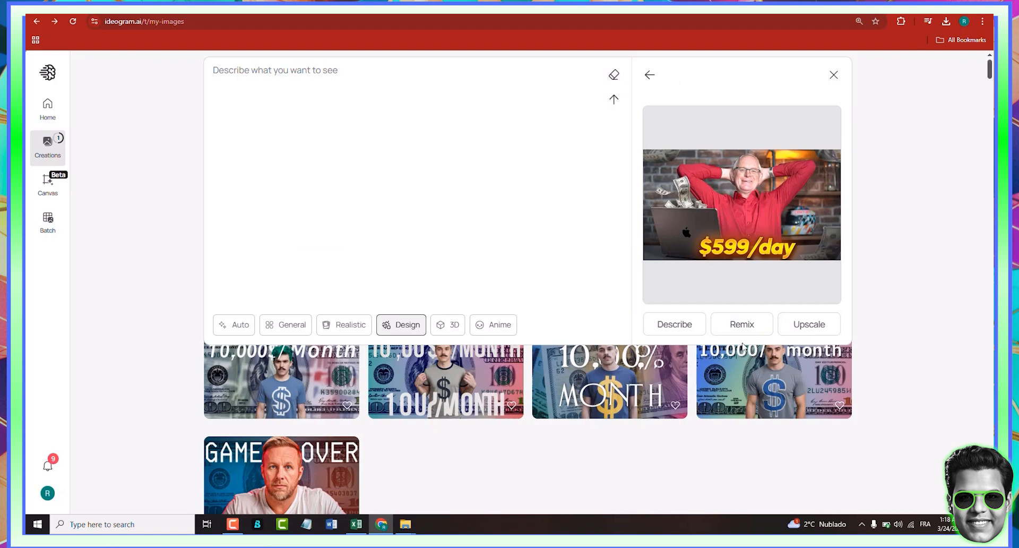
left_click(741, 324)
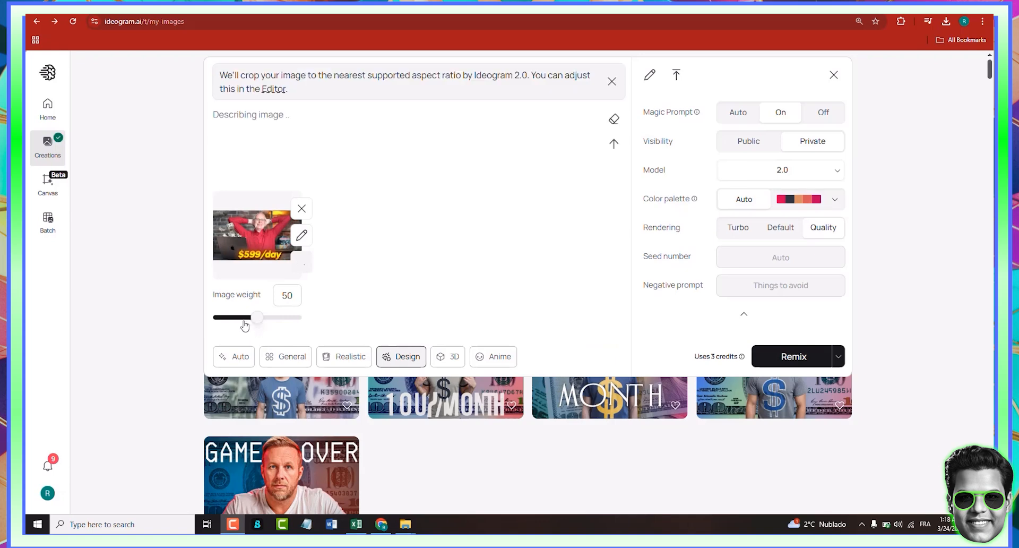
left_click(244, 319)
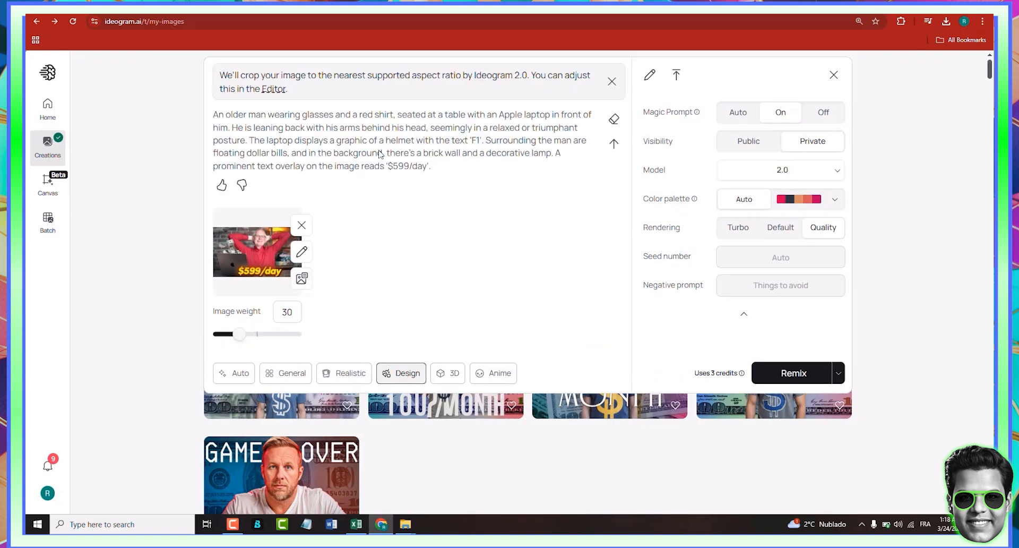
Change the subject at the start of the prompt to 'A younger lady'.
double_click(258, 115)
type("lady")
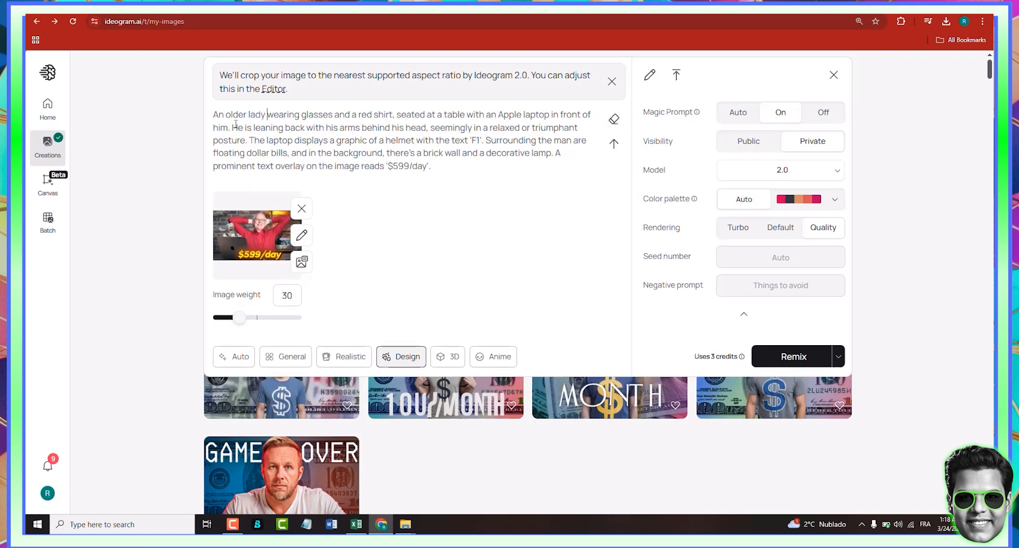
double_click(237, 113)
key("BackSpace")
key("BackSpace")
key("BackSpace")
type("yo")
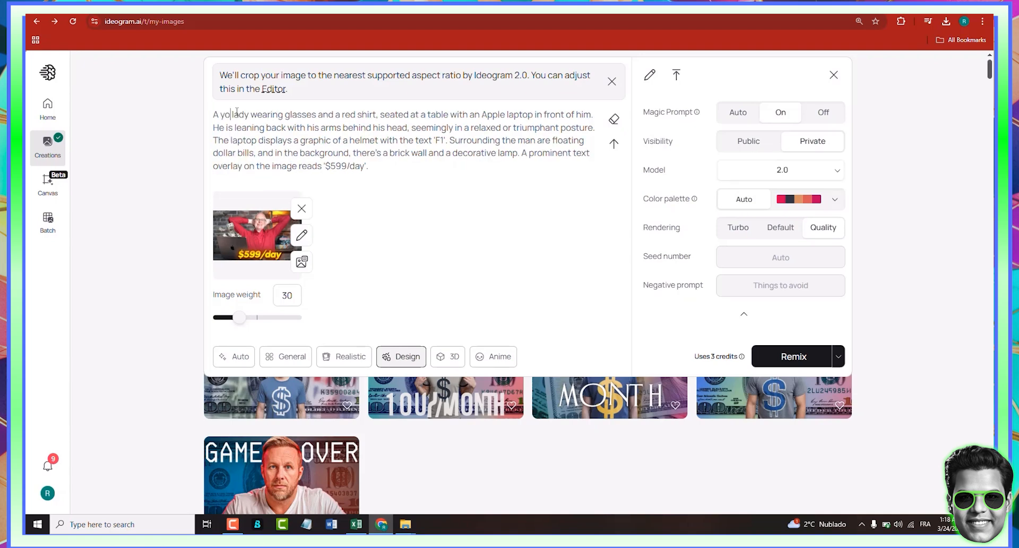
type("unger ")
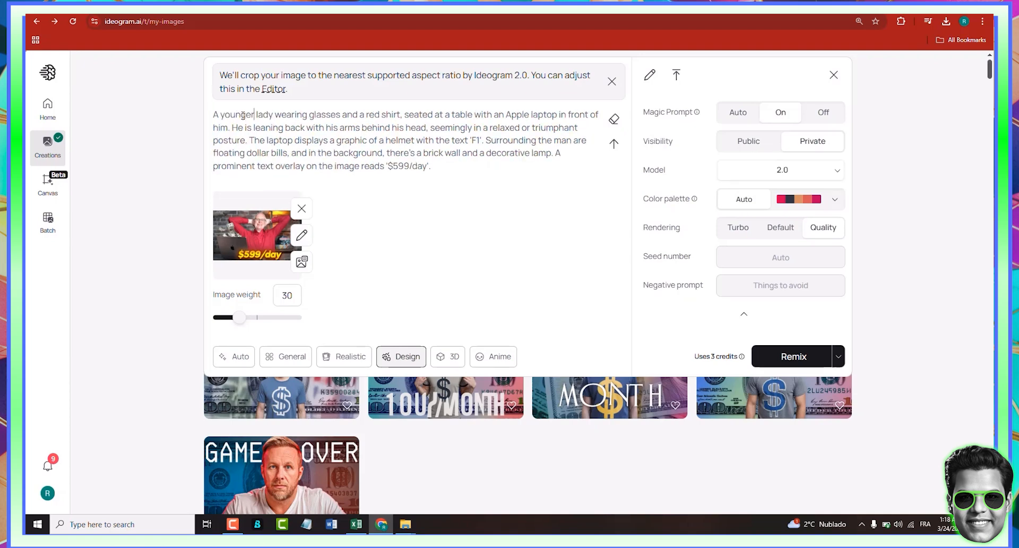
Describe the lady with 'red hair' in the prompt, so it opens with 'A younger red hair lady'.
type("re")
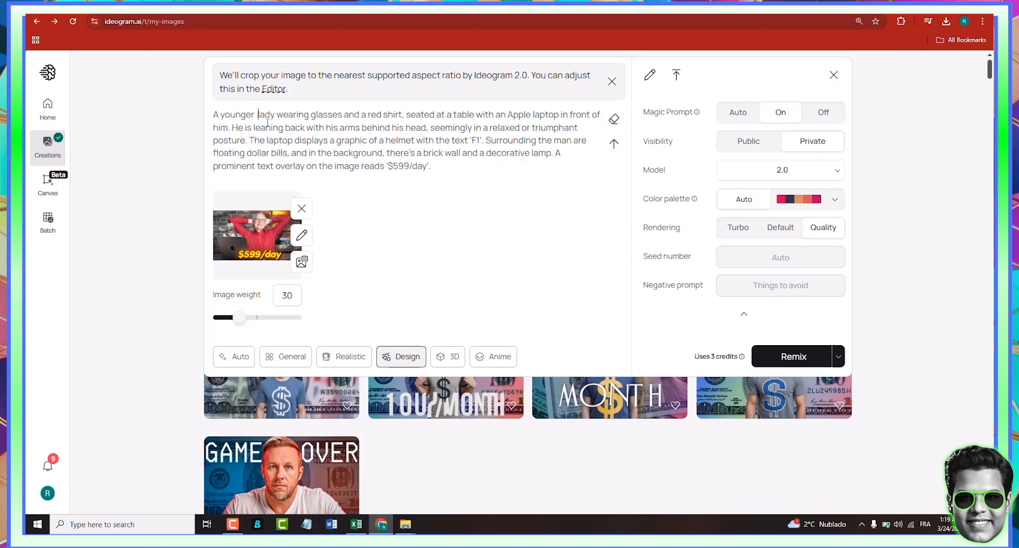
type("d hea")
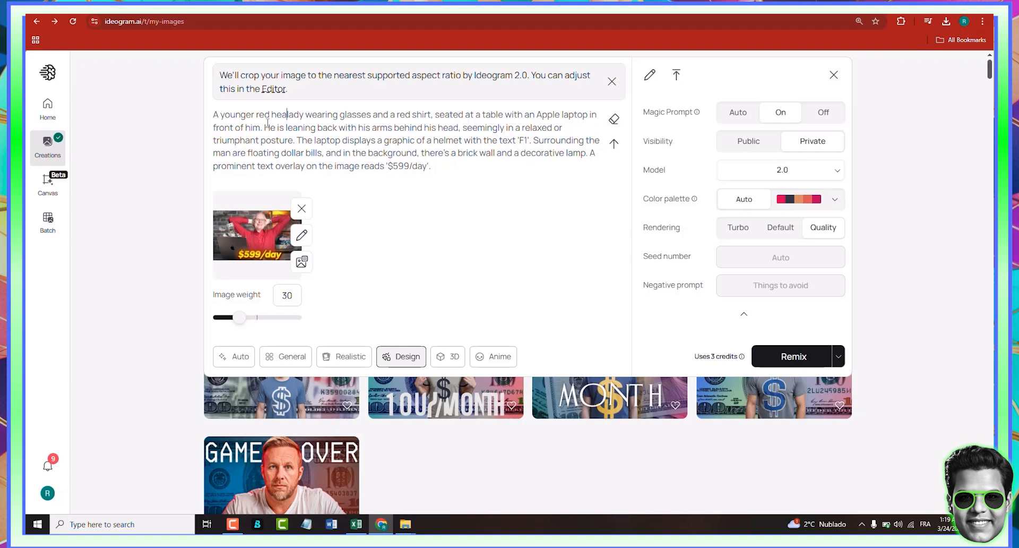
key("BackSpace")
key("BackSpace")
type("air")
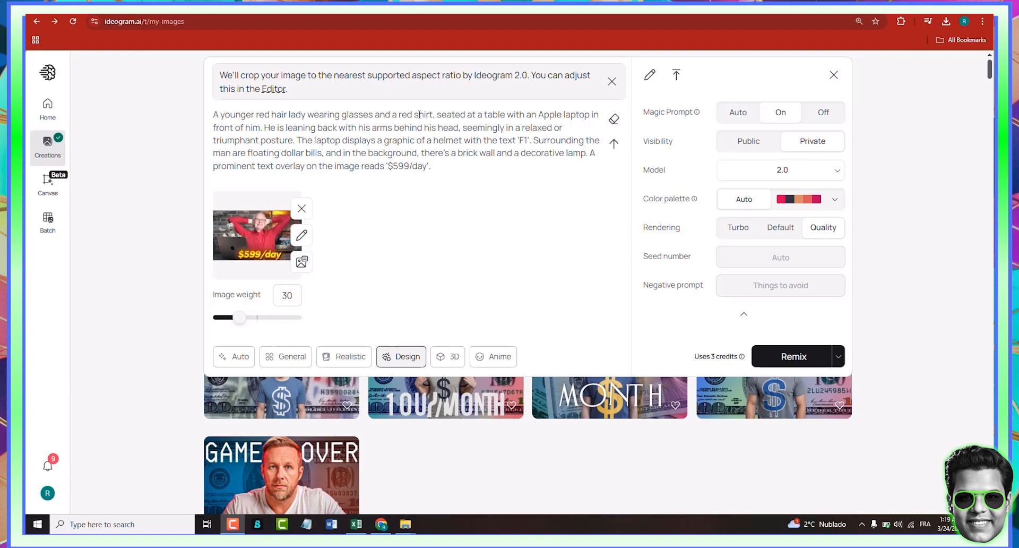
double_click(418, 115)
key("BackSpace")
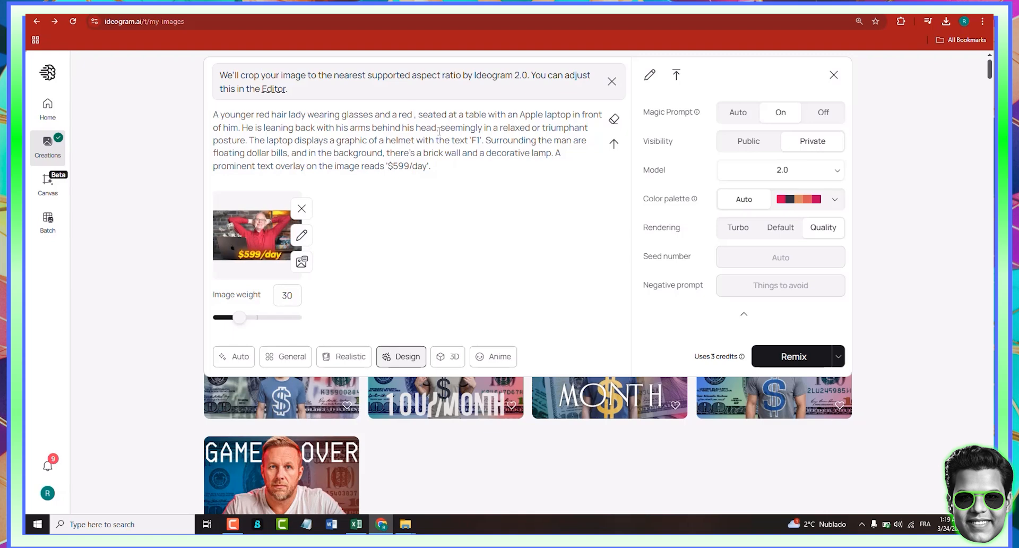
type("shirt")
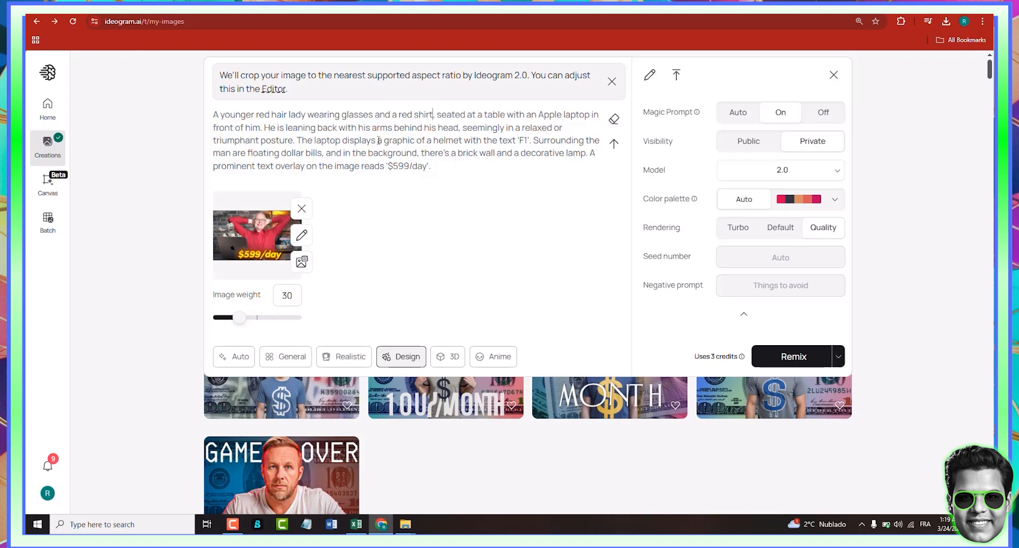
Replace the pronoun starting the prompt's second sentence with 'she' and change the text overlay amount to '$200/day'.
double_click(269, 128)
type("she")
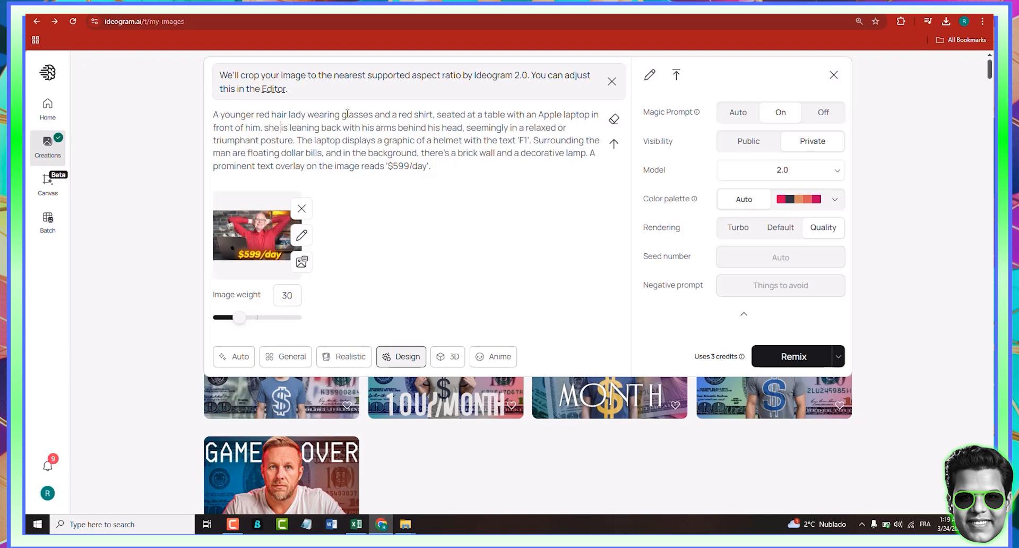
scroll(523, 137, "down", 2)
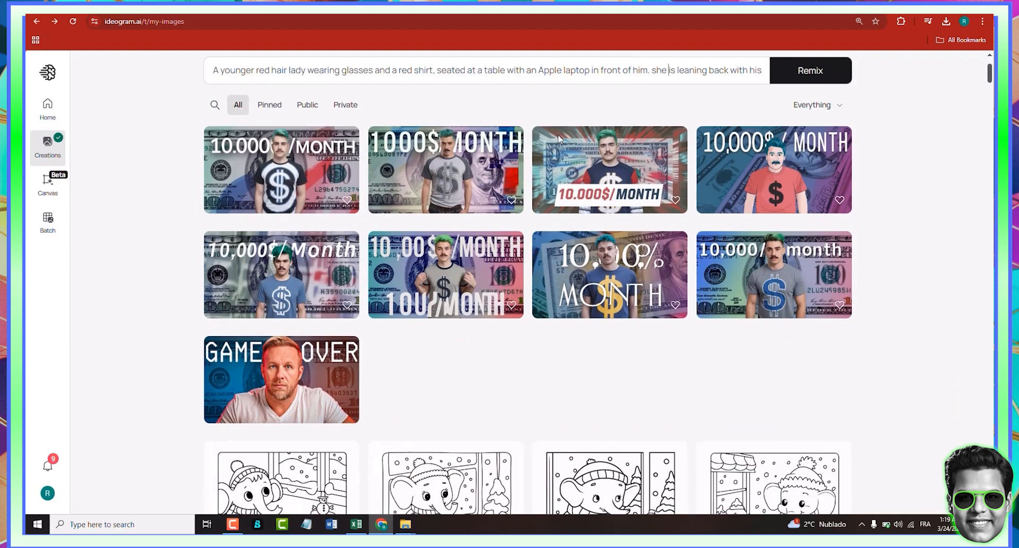
scroll(556, 132, "up", 2)
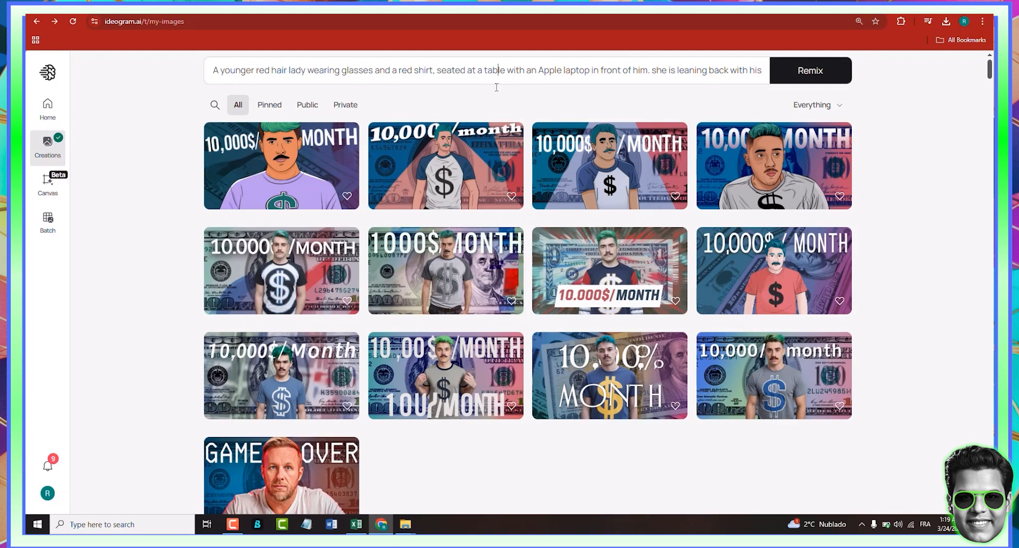
left_click(499, 70)
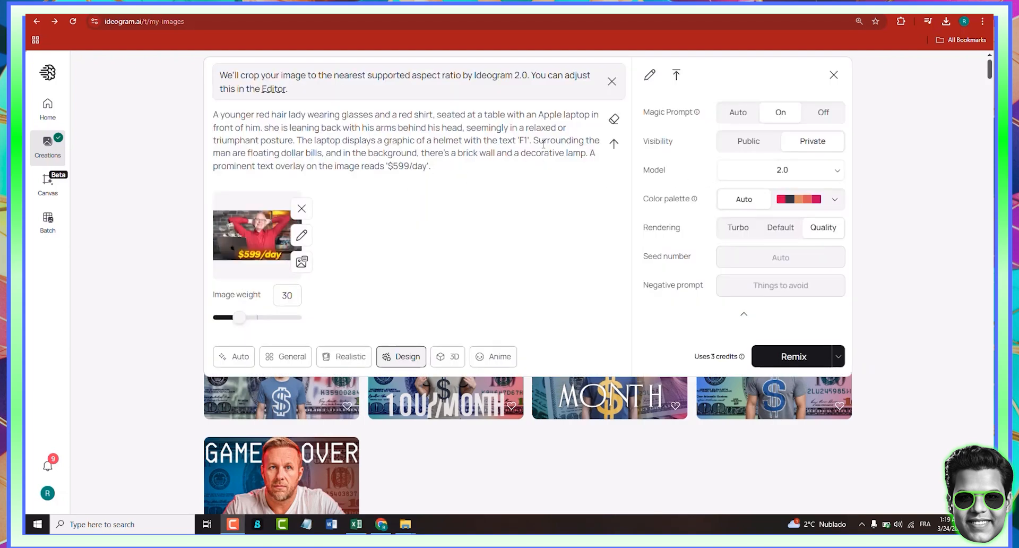
double_click(406, 166)
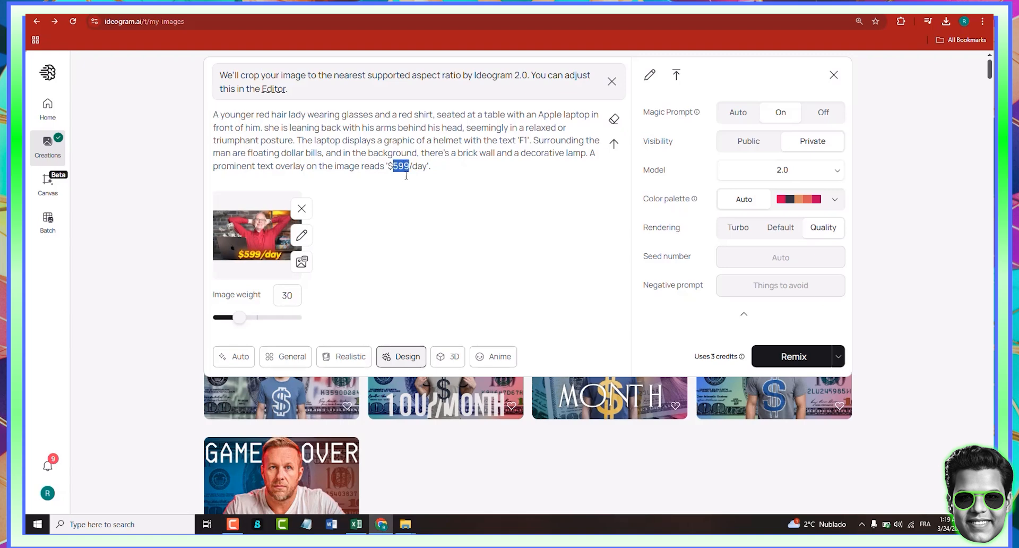
type("200")
Generate the remix of the '$200/day' red-haired lady prompt using the Realistic style.
left_click(236, 360)
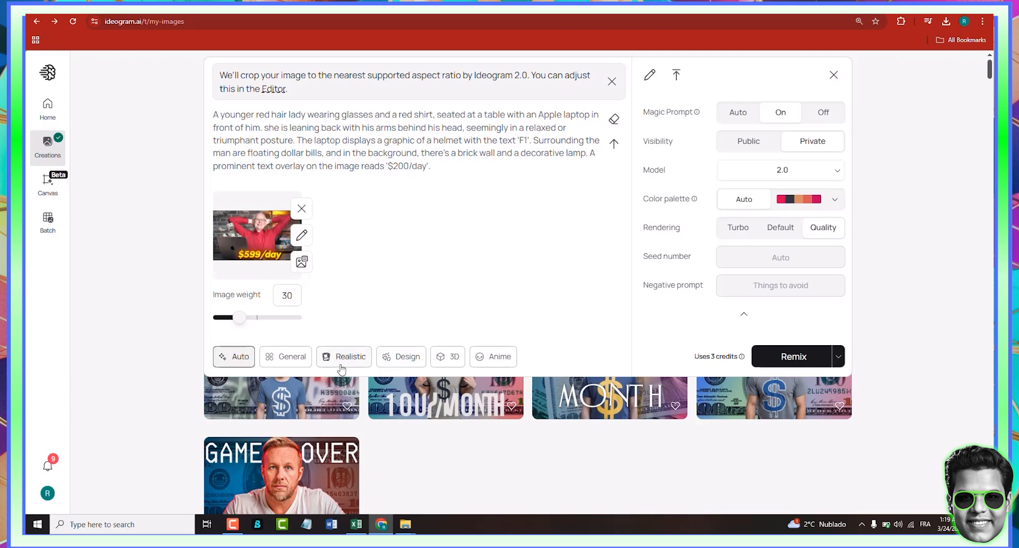
left_click(345, 359)
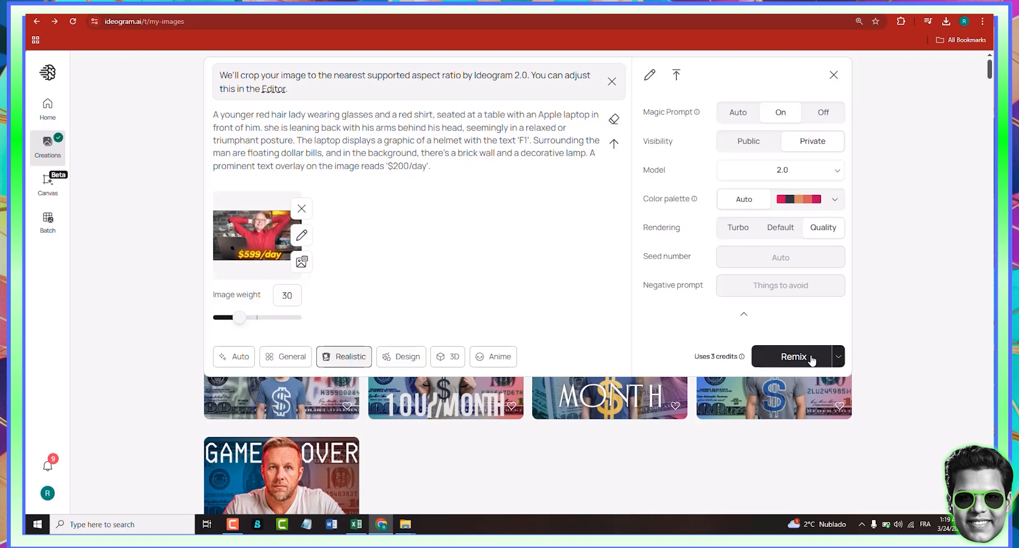
left_click(794, 357)
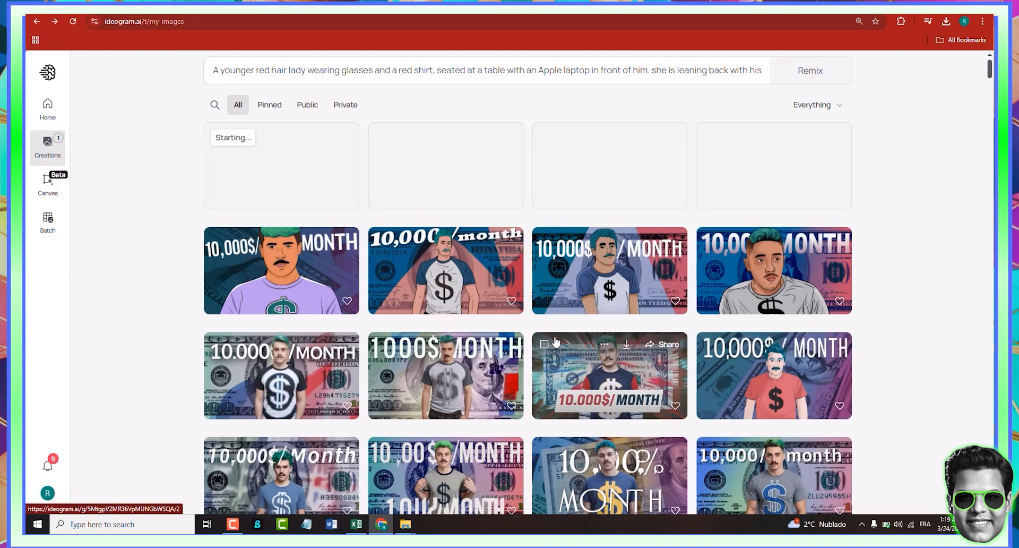
Review the four illustrated variations of the green-haired man remix, and return to the creations list.
left_click(313, 275)
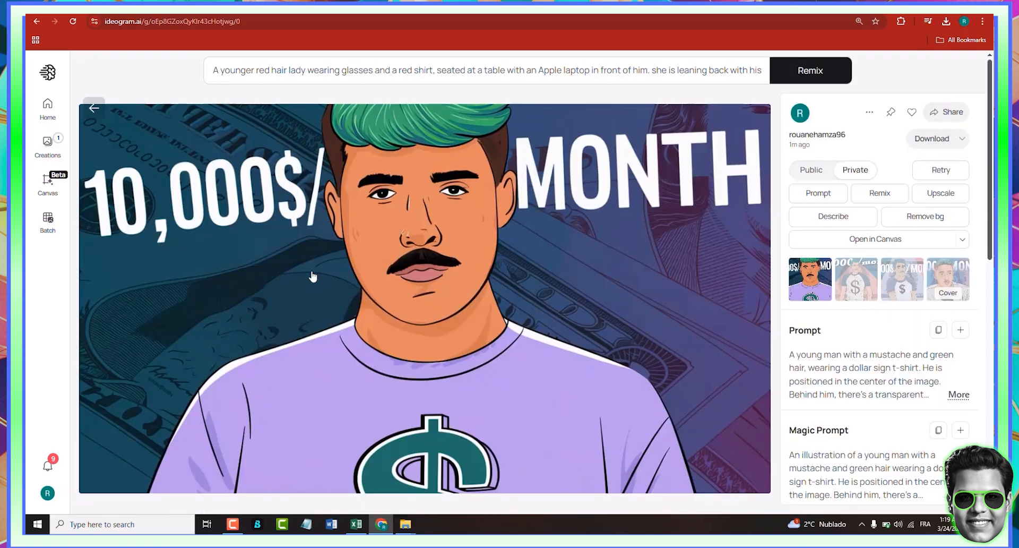
left_click(863, 283)
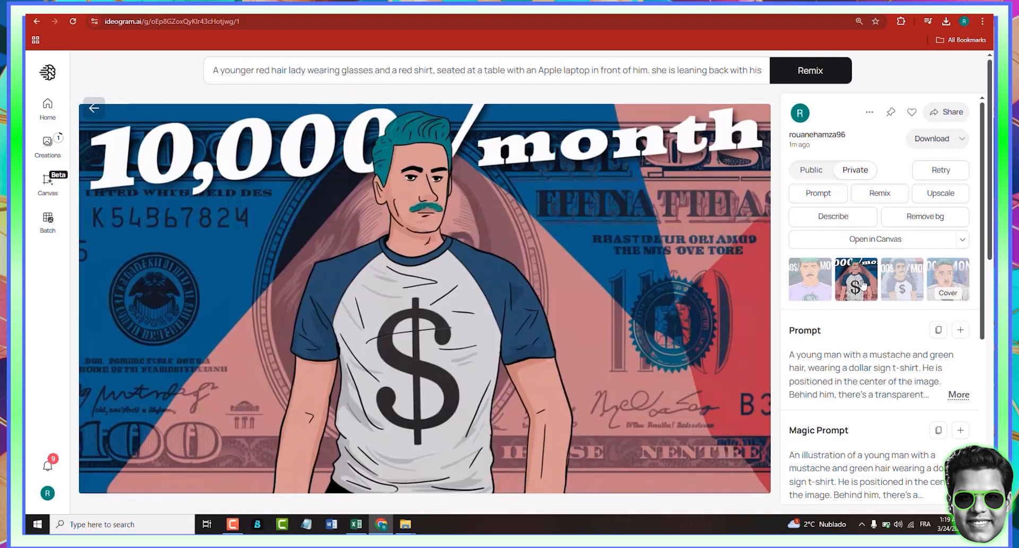
left_click(896, 281)
left_click(949, 284)
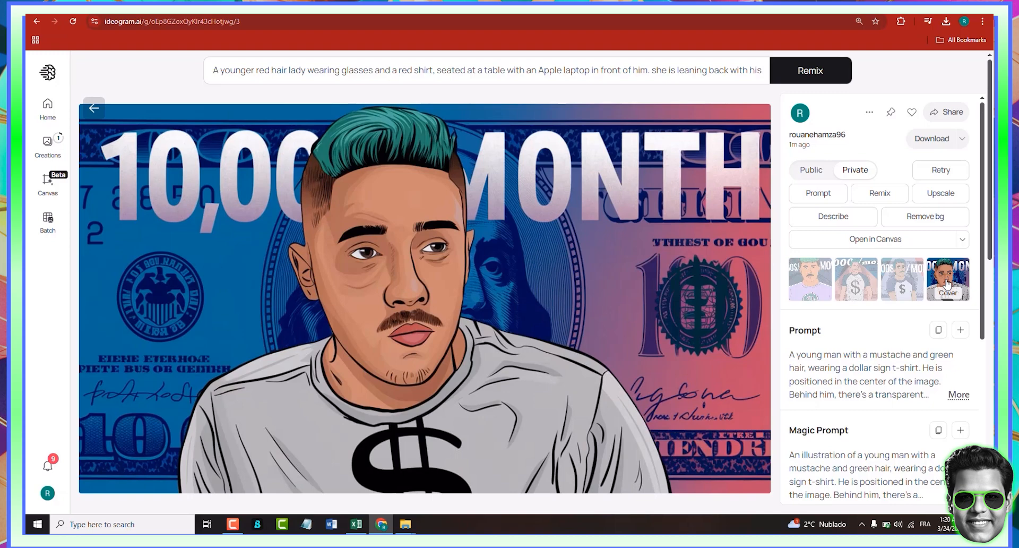
left_click(94, 108)
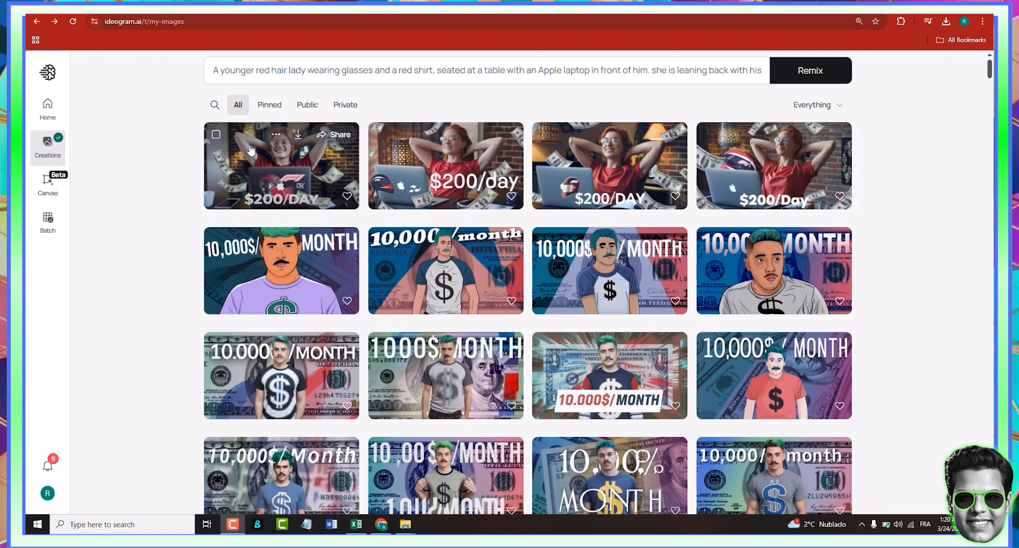
Review the variations of the new '$200/day' red-haired lady remix, and return to the creations list.
left_click(295, 185)
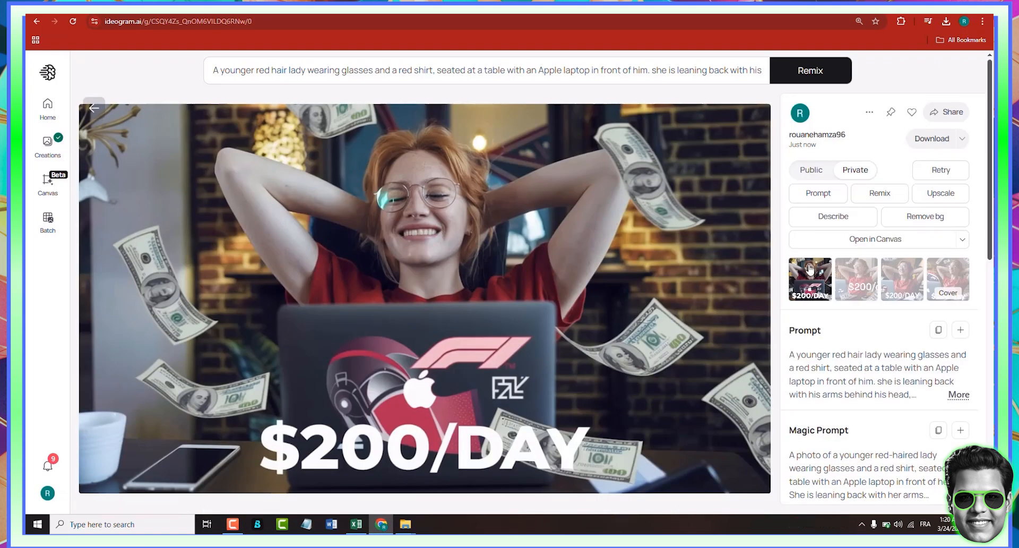
left_click(857, 280)
left_click(922, 279)
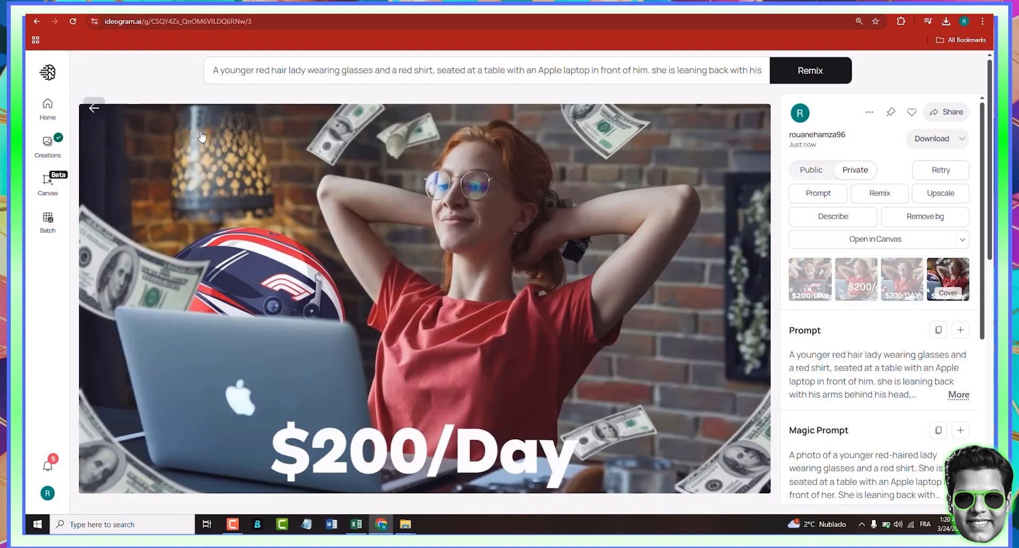
left_click(953, 282)
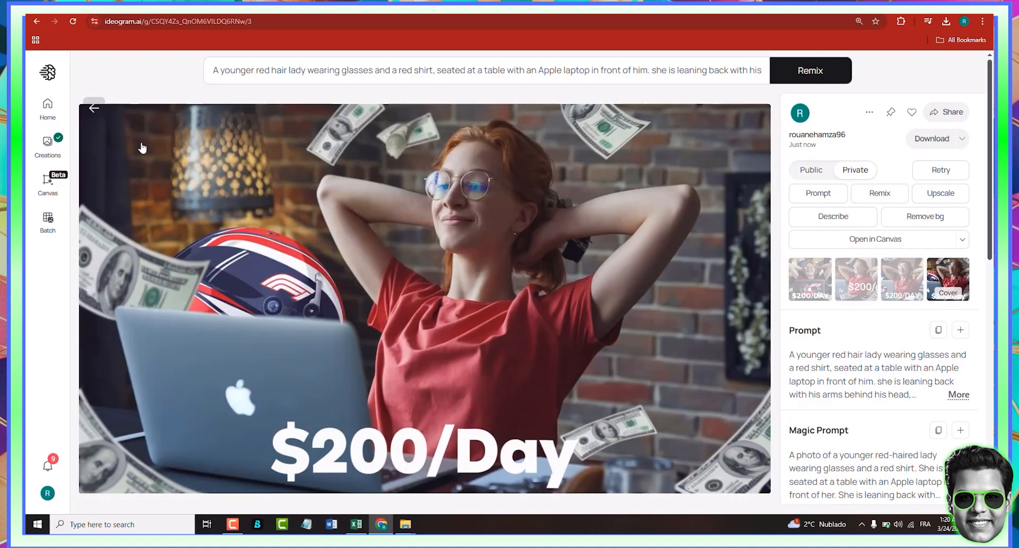
left_click(94, 107)
Raise the reference image weight to 50 and generate another Realistic remix of the '$200/day' prompt.
left_click(365, 75)
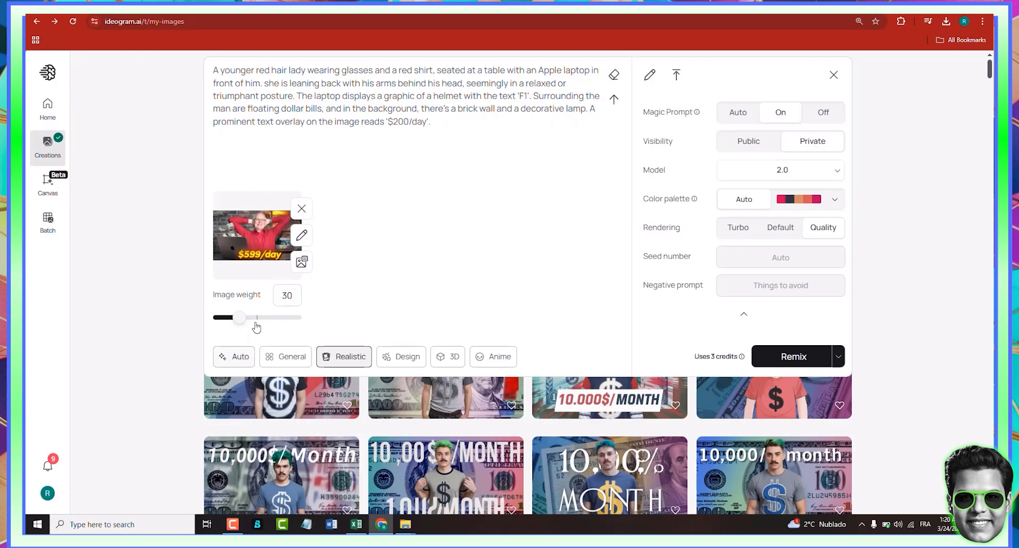
left_click(256, 319)
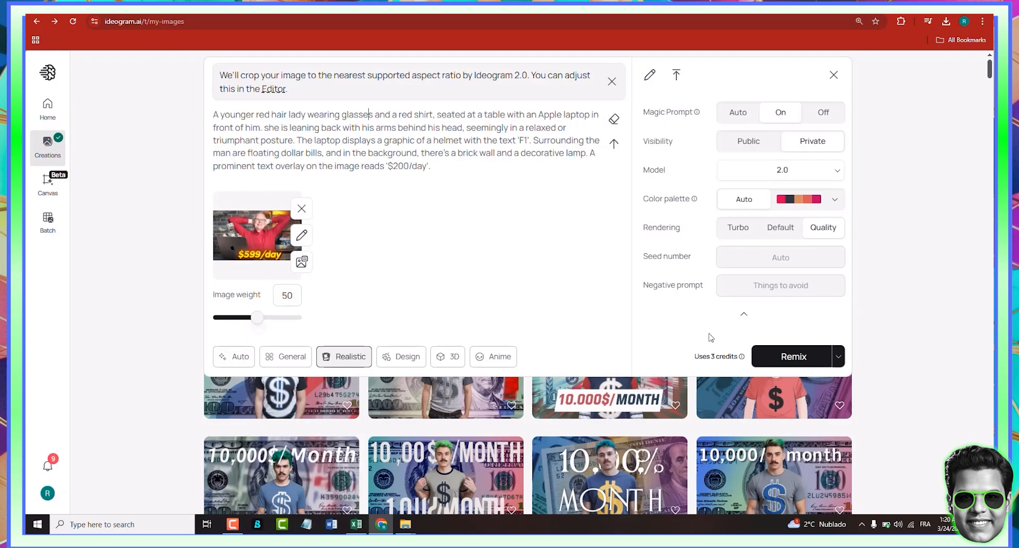
left_click(791, 355)
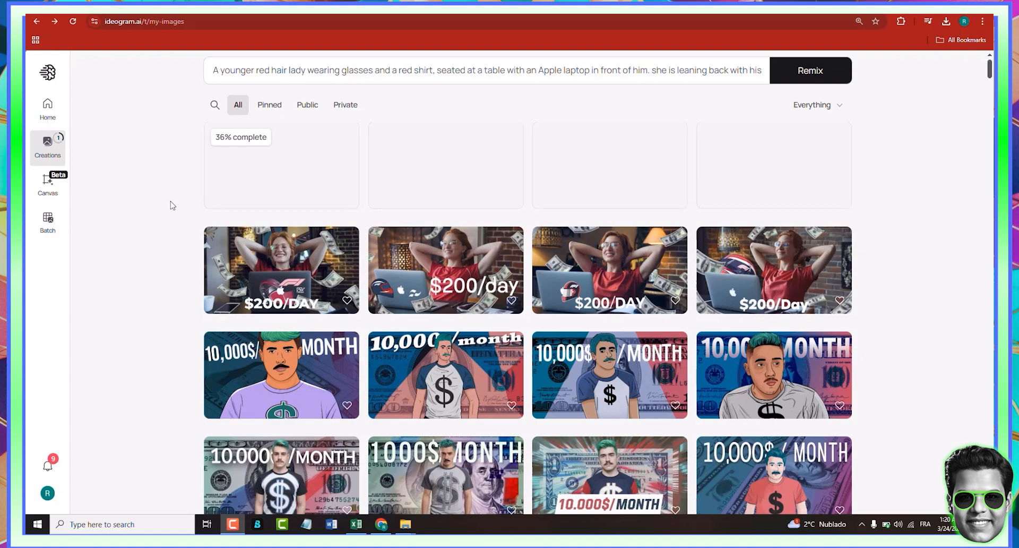
Open the first variation of the latest '$200/day' remix for a full-size review.
left_click(304, 70)
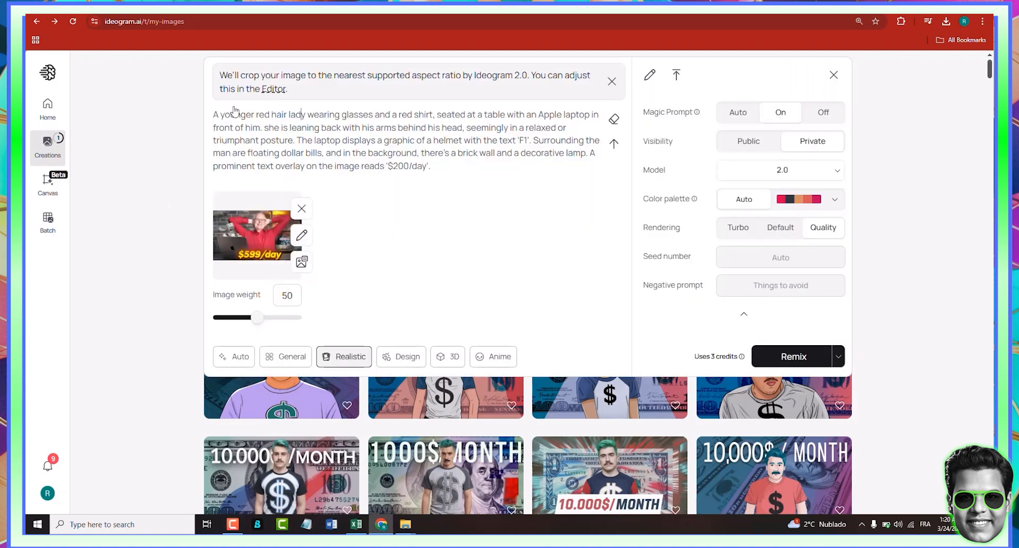
left_click(169, 154)
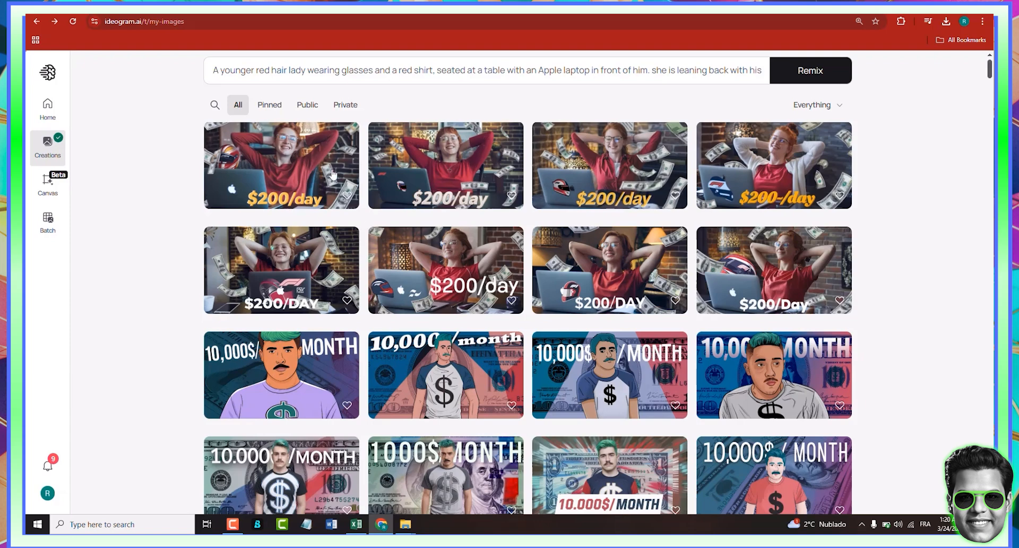
left_click(436, 163)
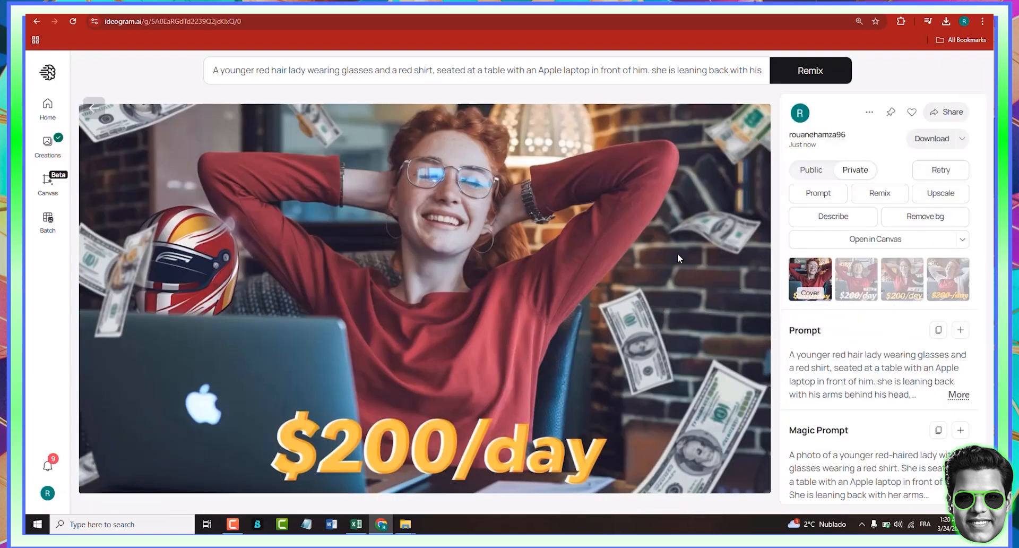
Review the remaining variations of the latest '$200/day' remix, and return to the creations list.
left_click(856, 273)
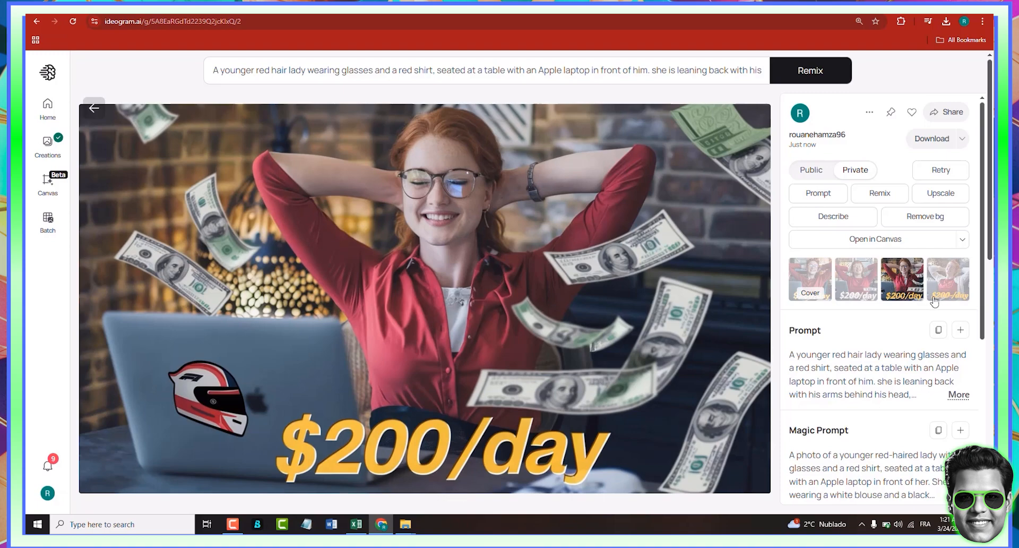
left_click(954, 284)
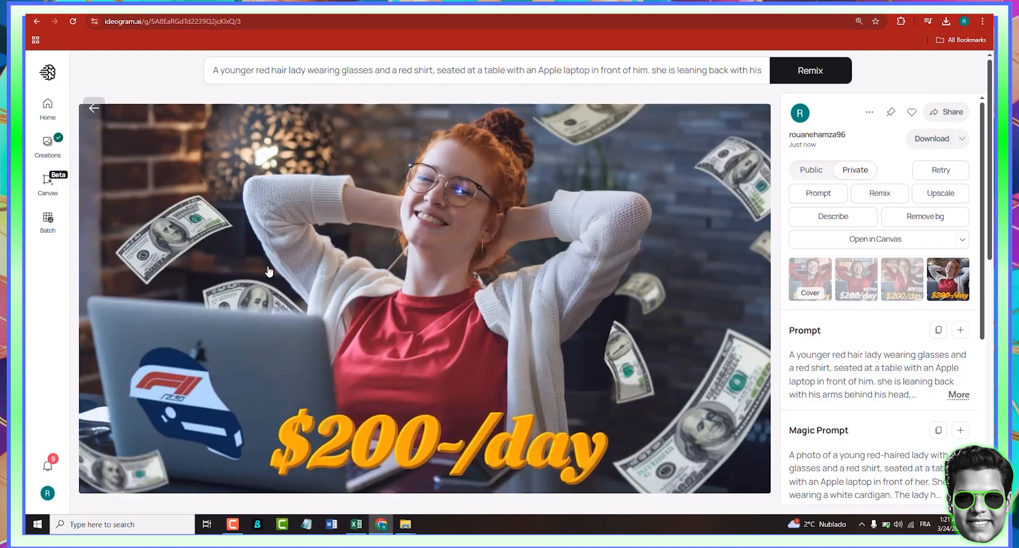
left_click(91, 109)
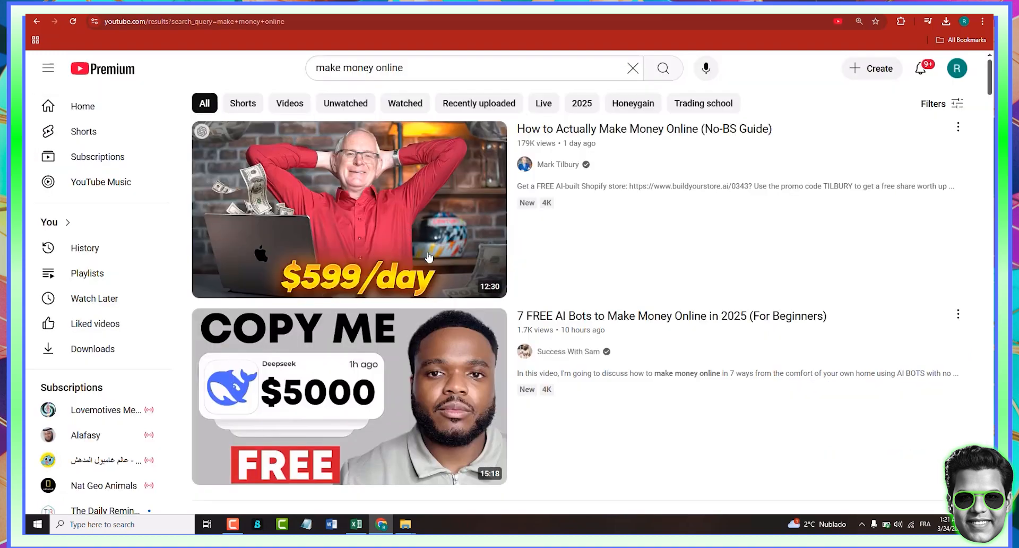
Browse the YouTube 'make money online' results for another thumbnail, and copy the '+$879.15' PayPal balance image.
scroll(409, 284, "down", 2)
scroll(409, 284, "down", 5)
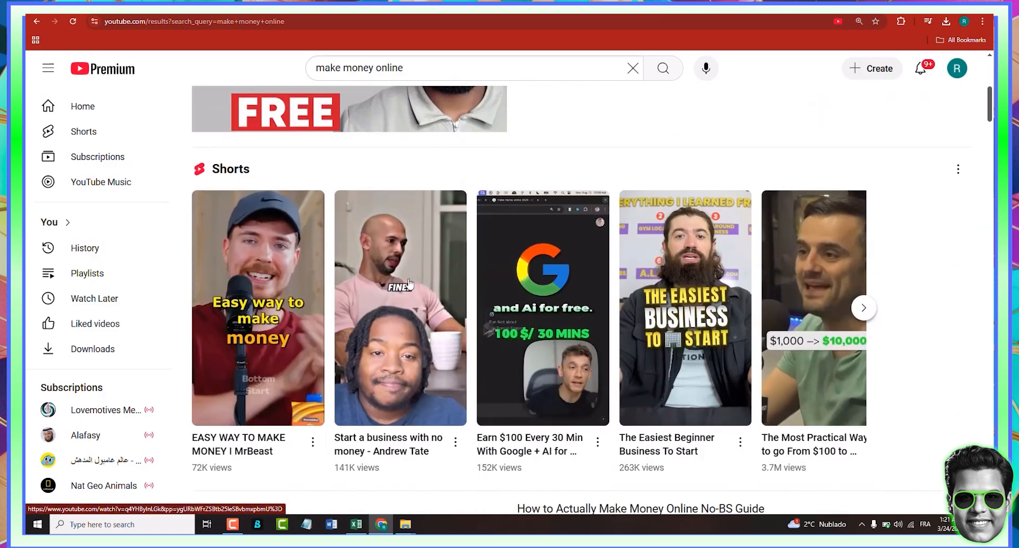
scroll(409, 284, "down", 5)
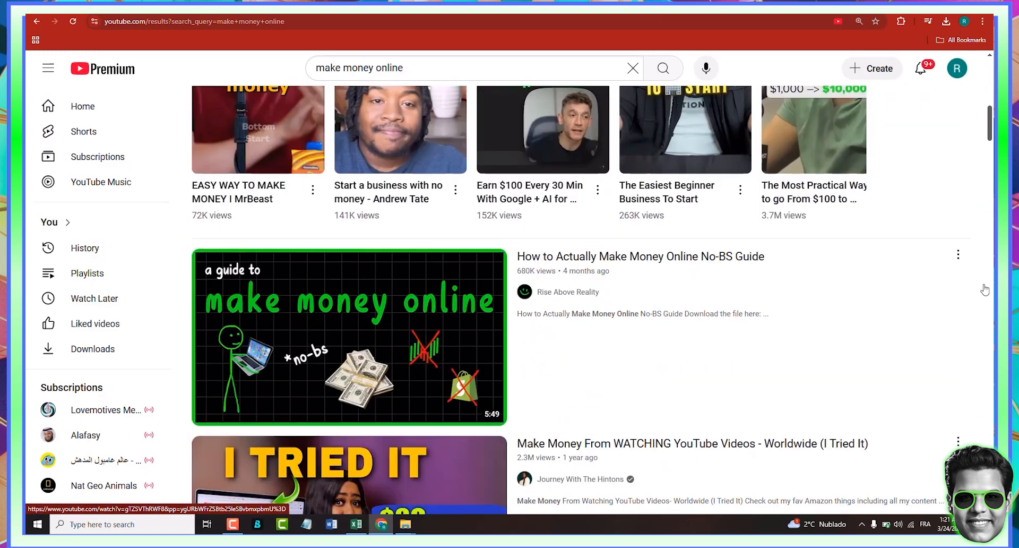
scroll(985, 289, "down", 4)
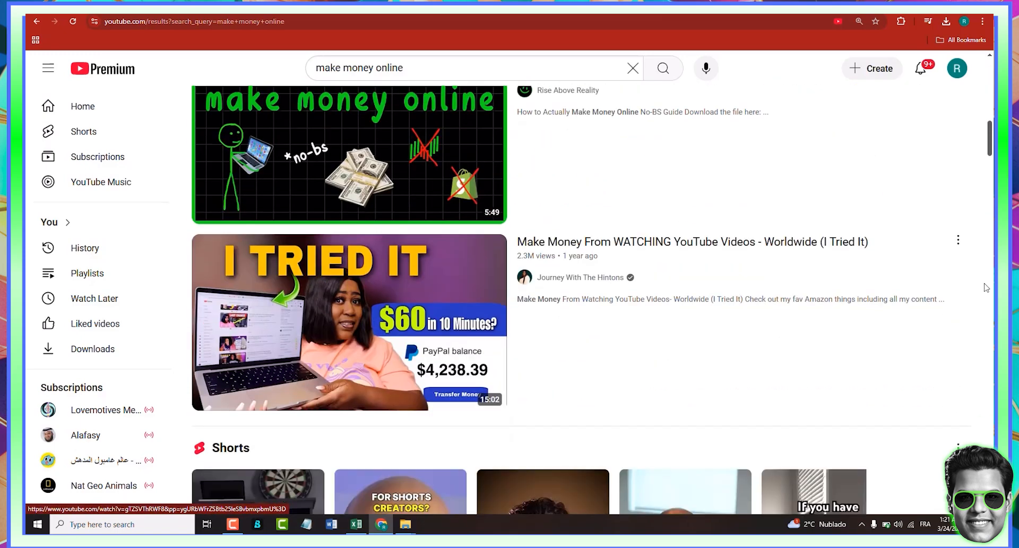
scroll(986, 287, "down", 12)
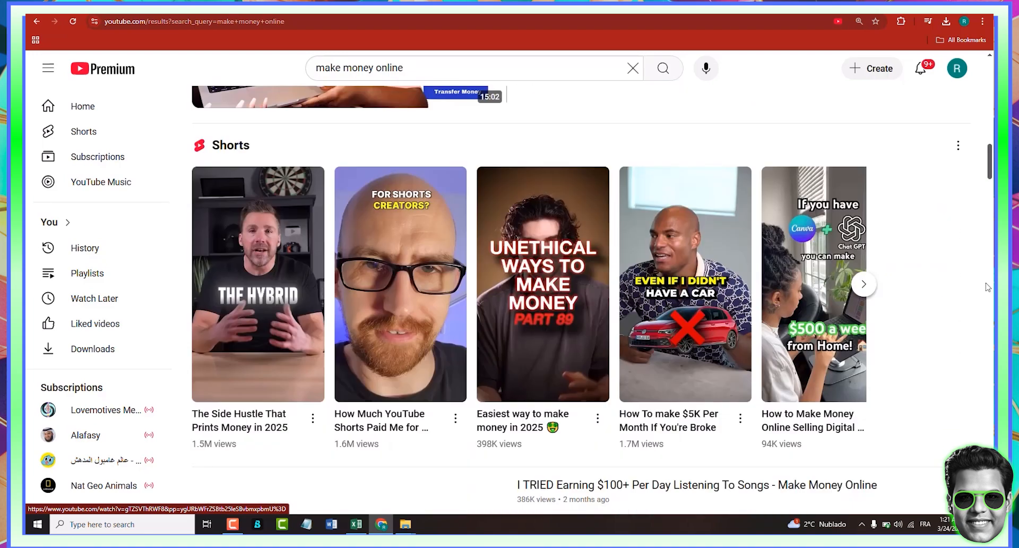
scroll(987, 287, "up", 1)
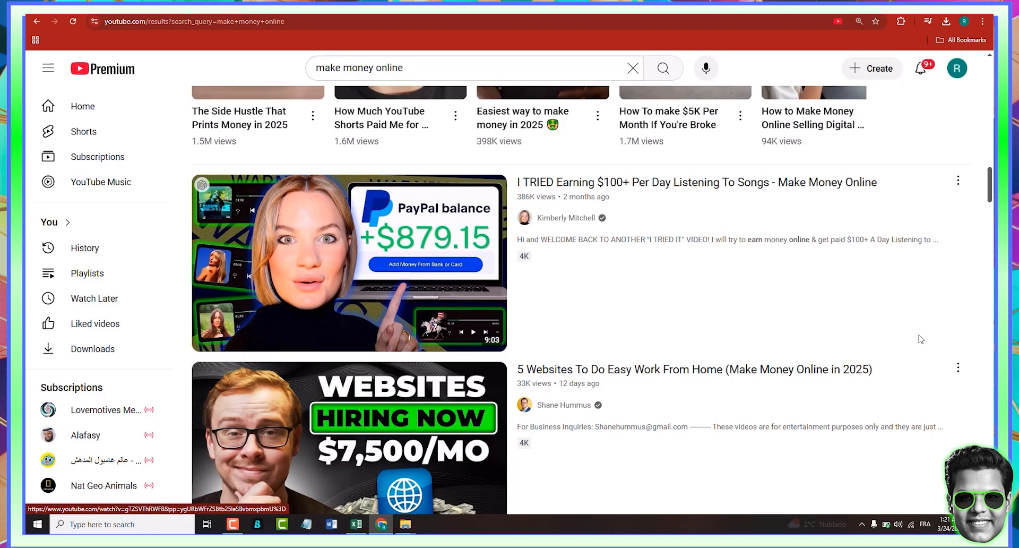
right_click(444, 270)
left_click(531, 451)
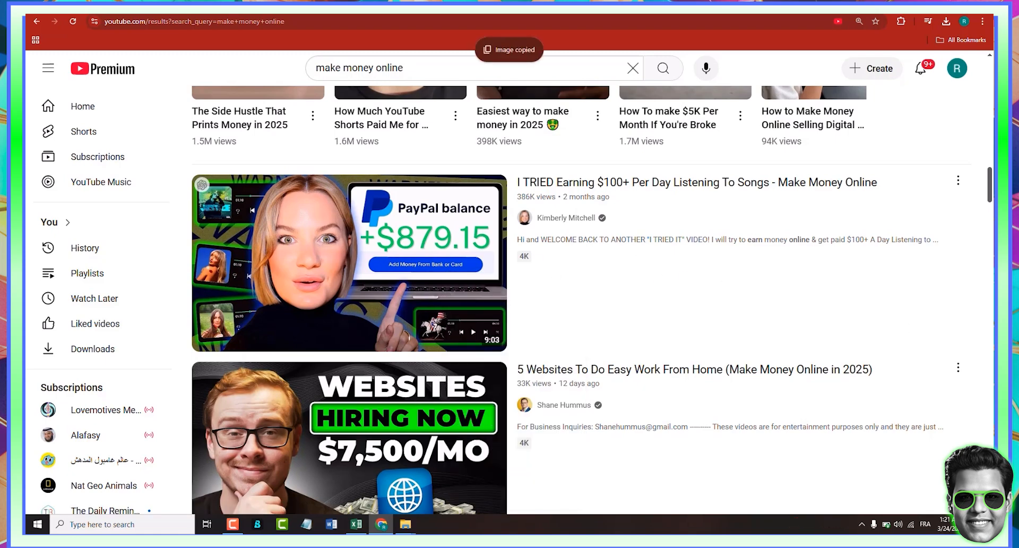
Clear the red-haired lady prompt and the '$599/day' reference image in Ideogram, and try to paste the copied thumbnail.
left_click(531, 8)
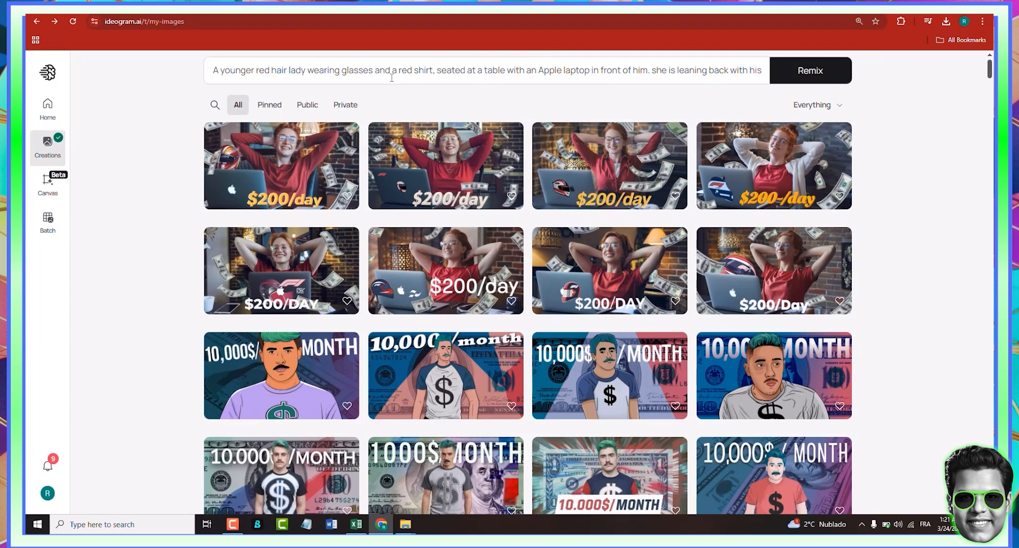
left_click(537, 70)
left_click(608, 85)
left_click(584, 70)
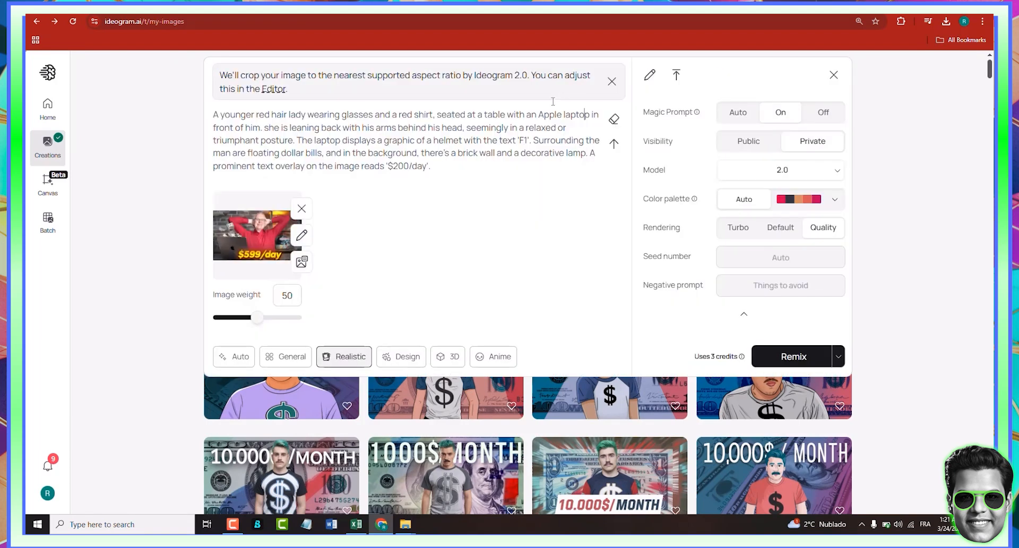
left_click(613, 120)
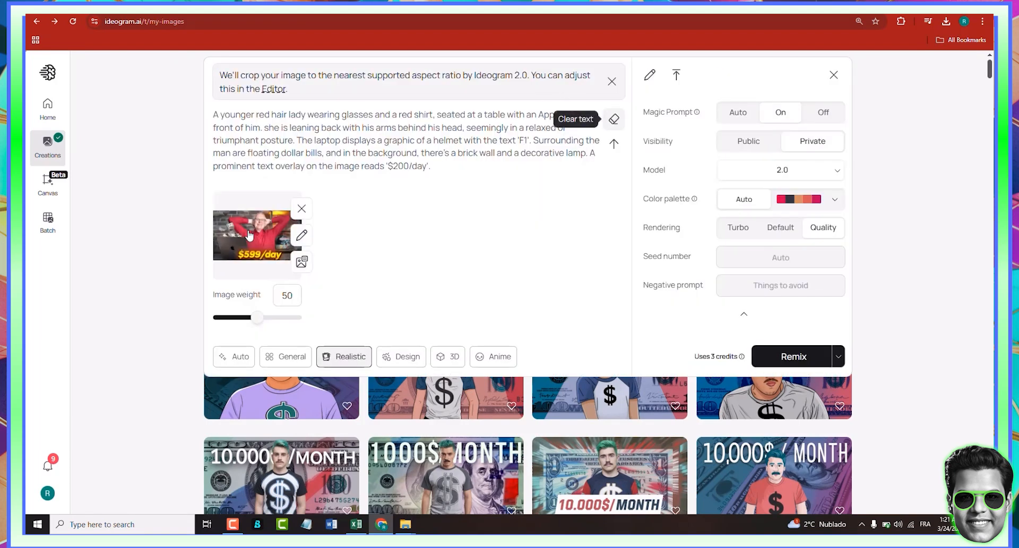
left_click(301, 208)
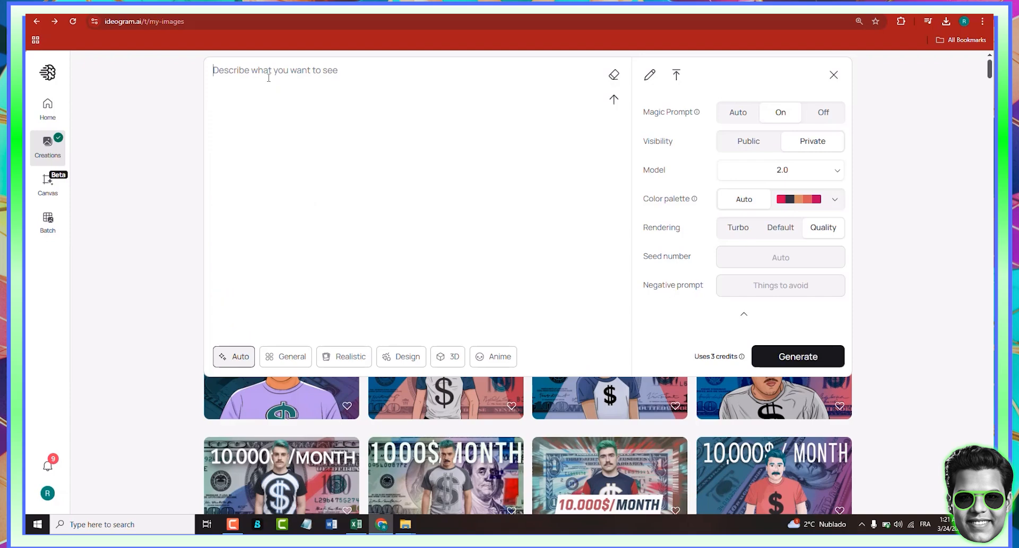
key("ctrl+v")
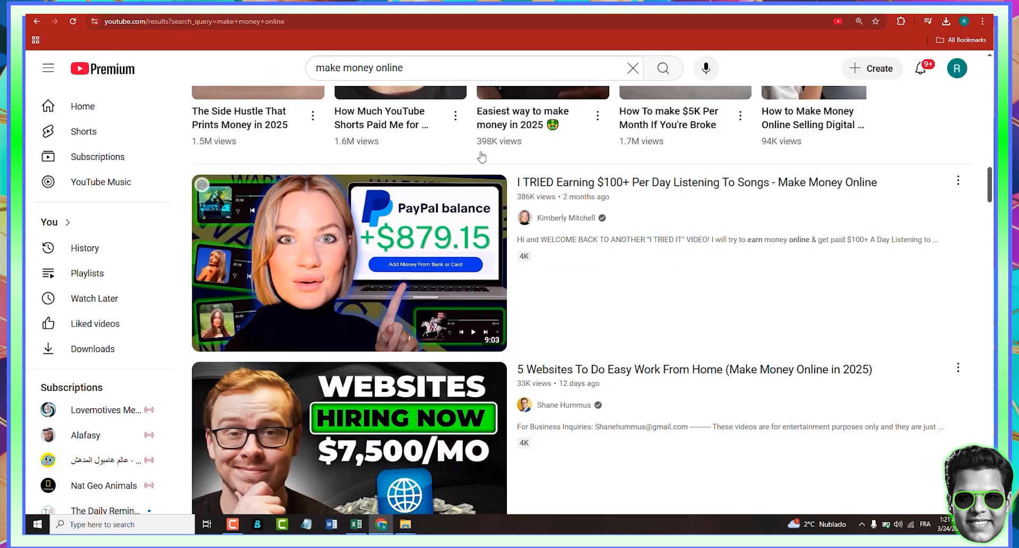
Copy the '+$879.15' PayPal balance thumbnail from YouTube again, and load it in Ideogram as the remix image, replacing the '$599/day' reference.
right_click(403, 217)
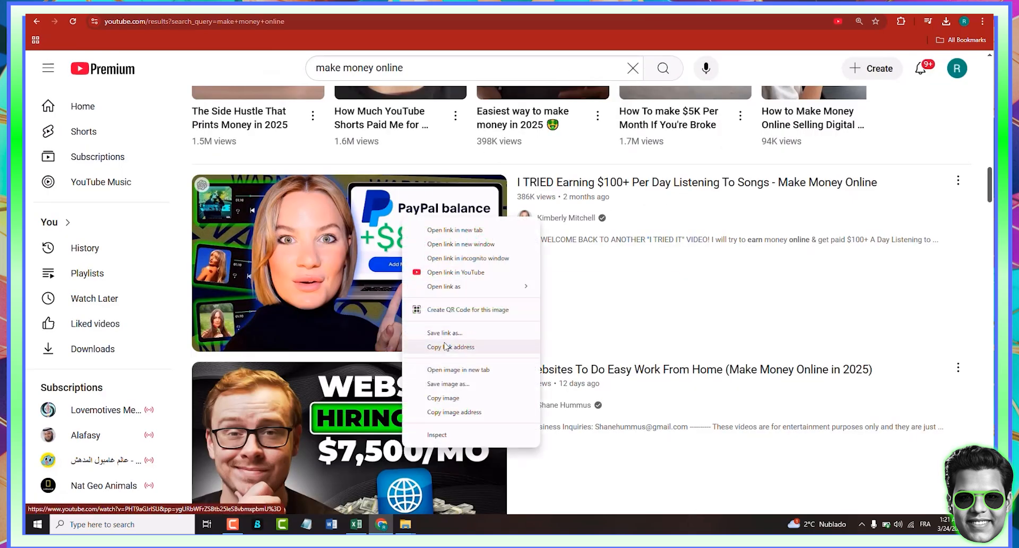
left_click(448, 398)
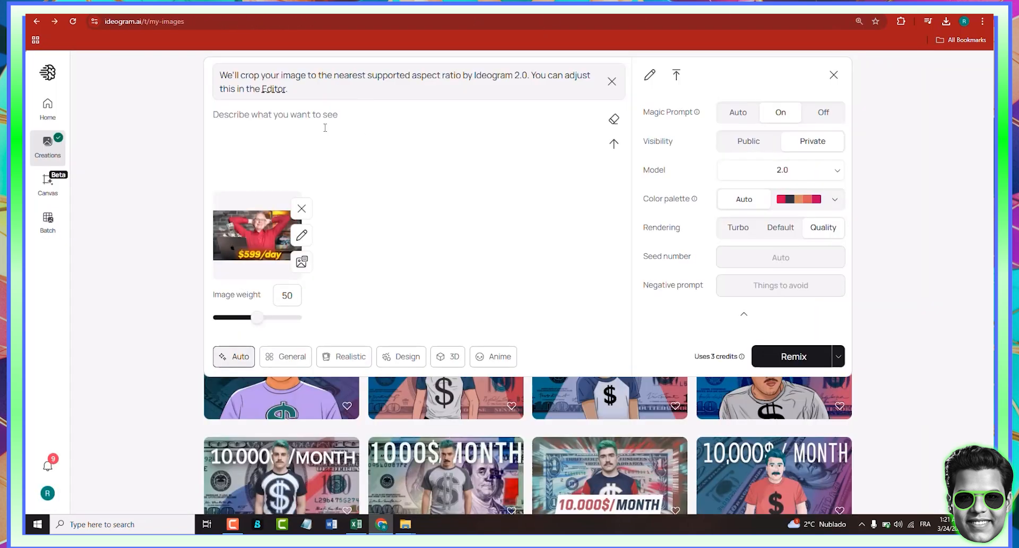
left_click(302, 208)
key("ctrl+v")
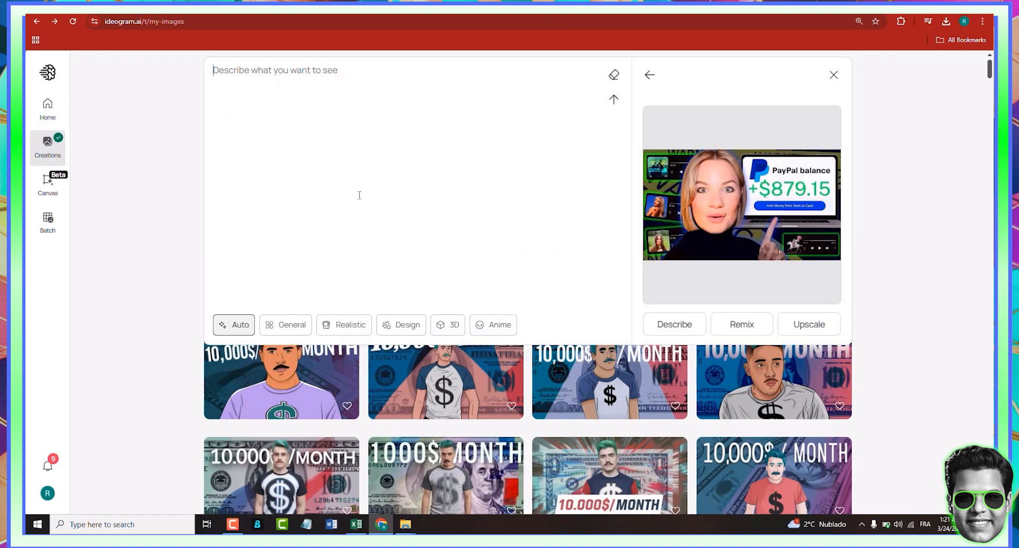
left_click(735, 331)
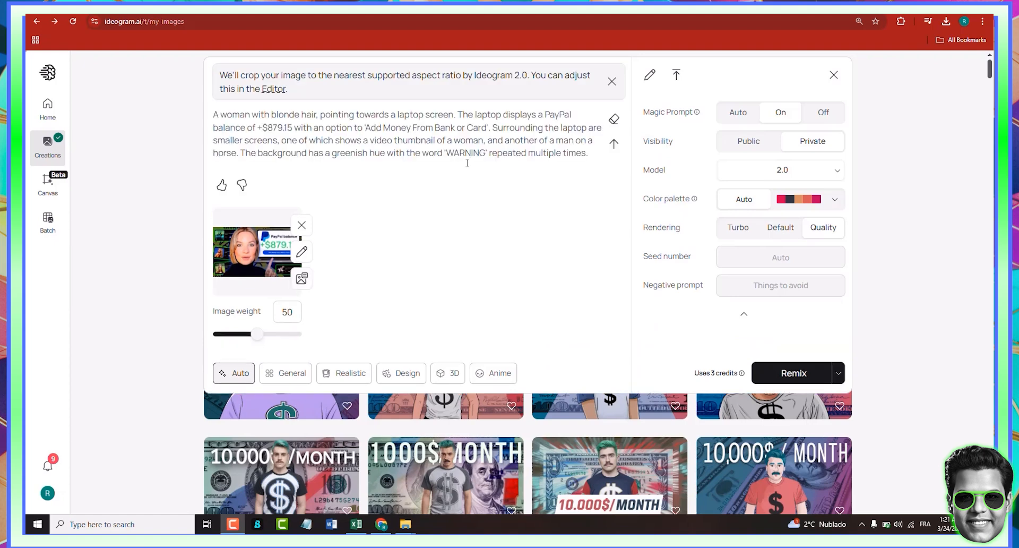
Change the PayPal balance in the remix prompt to +$999.15.
double_click(276, 126)
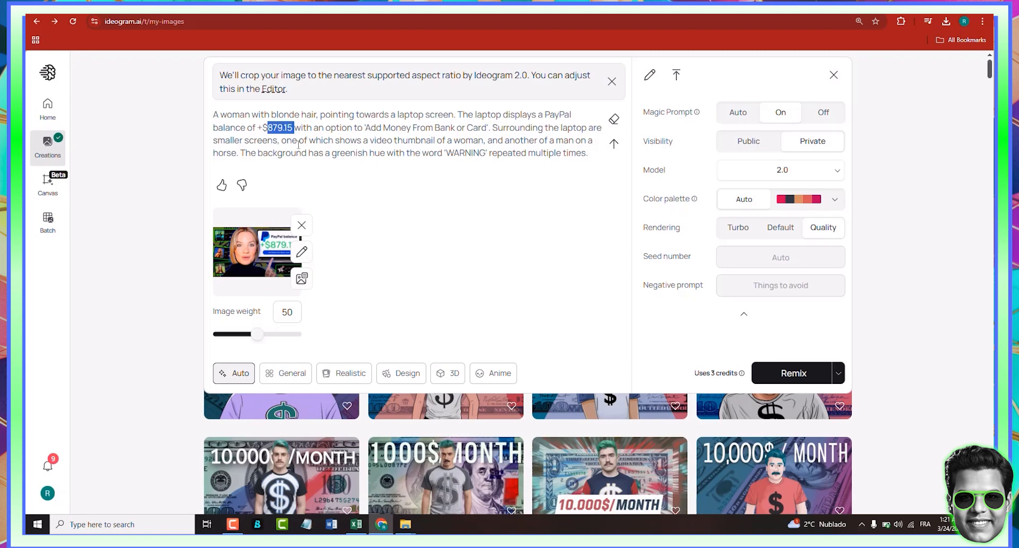
left_click(278, 128)
left_click_drag(278, 127, 273, 127)
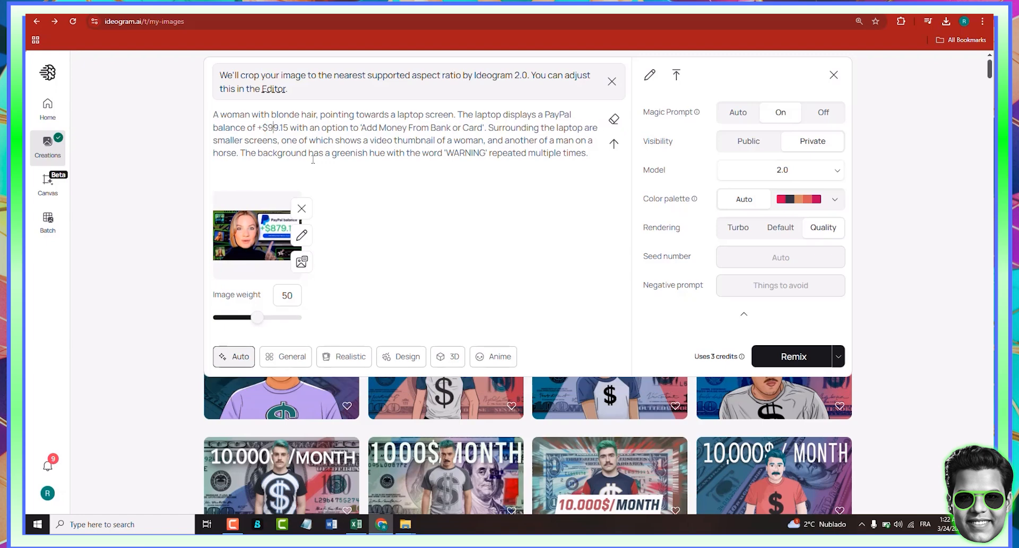
type("99")
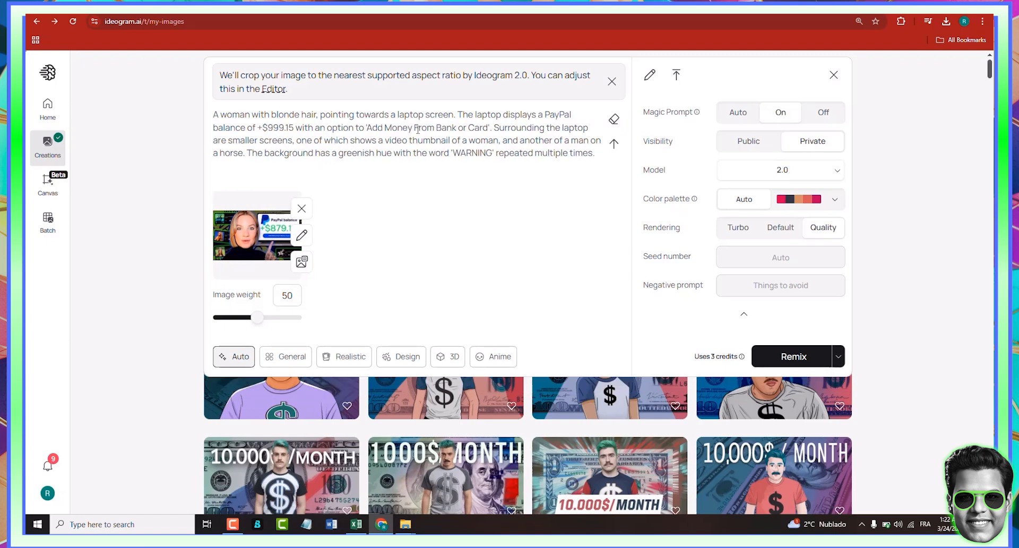
Reword the prompt's subject as 'A blue eyed woman with red hair', and generate the remix.
double_click(289, 115)
type("red")
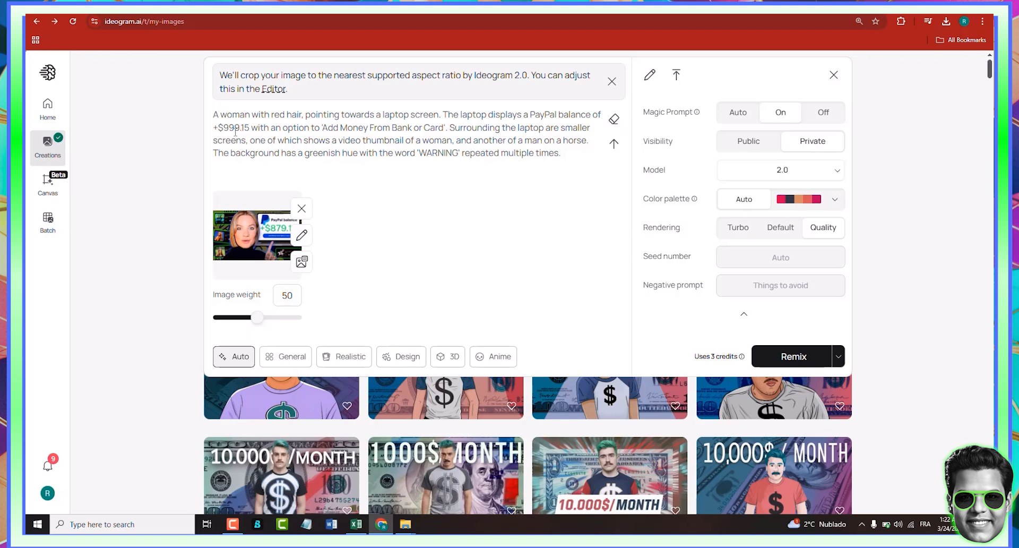
type("blue eye ")
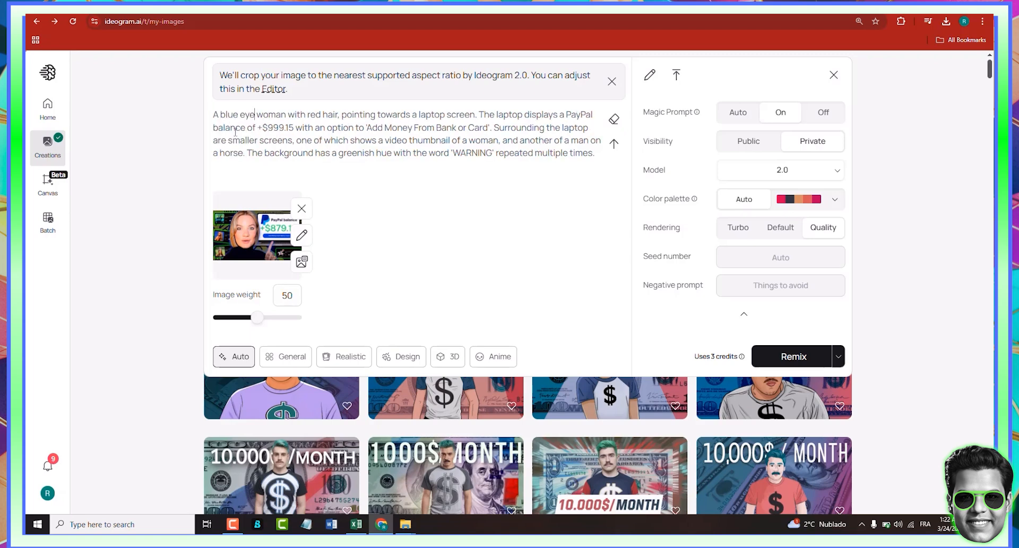
type("d")
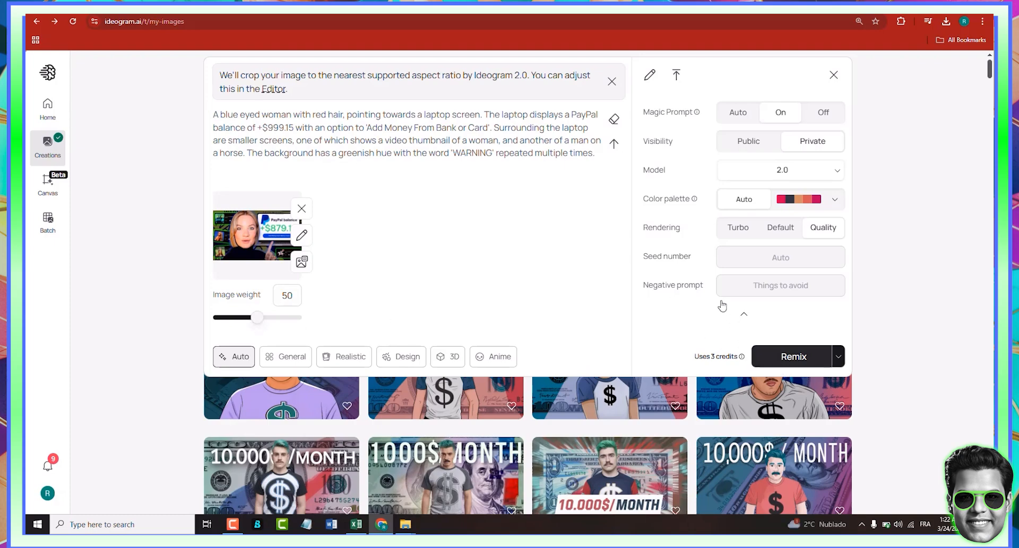
key("Return")
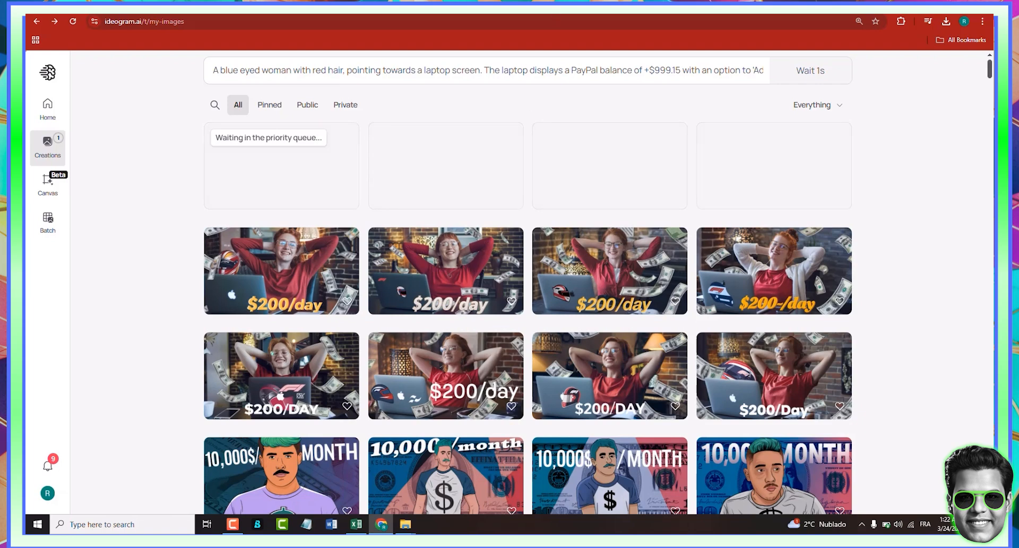
Switch to the YouTube results and copy the '$200/day' thumbnail of the man in a white shirt.
left_click(255, 8)
scroll(479, 326, "down", 6)
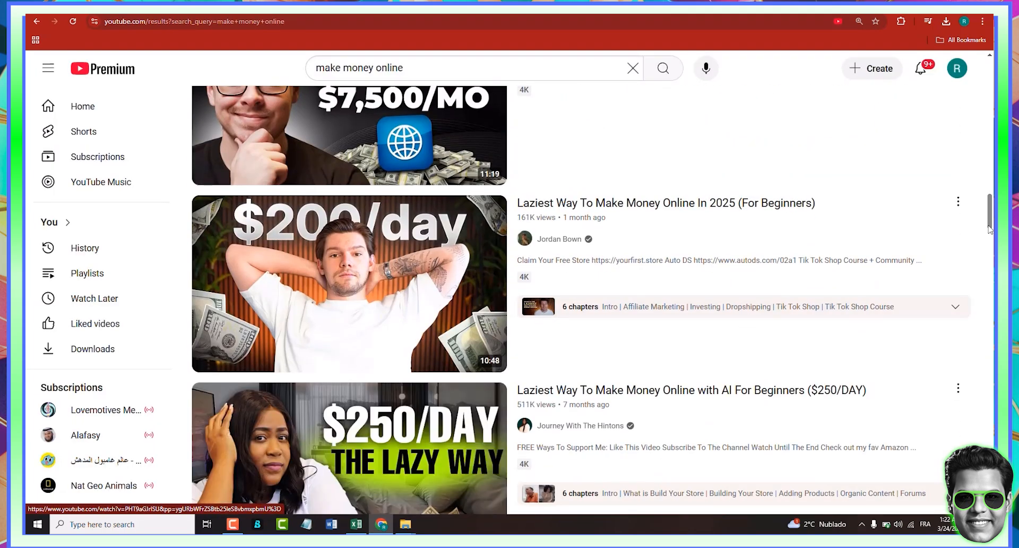
scroll(979, 396, "down", 2)
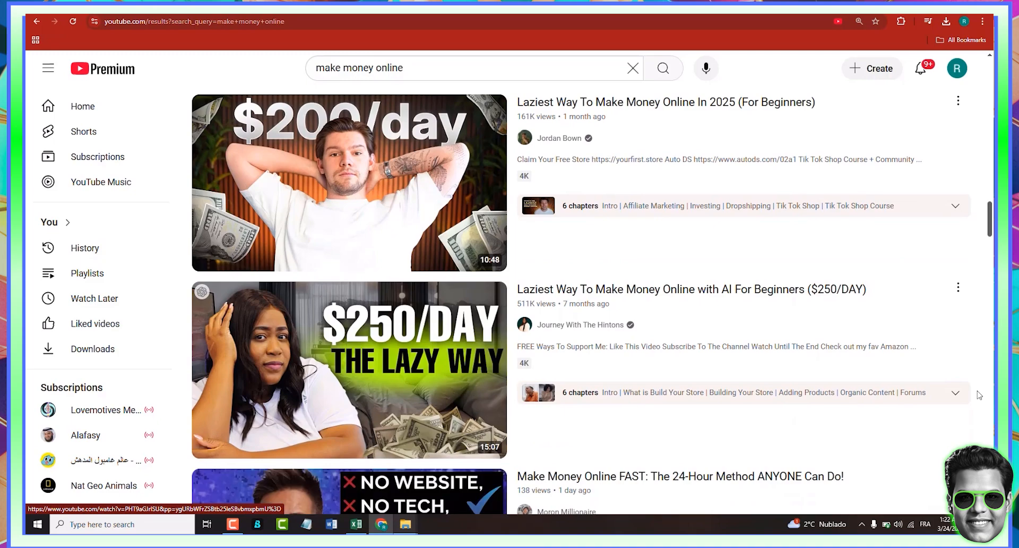
right_click(377, 141)
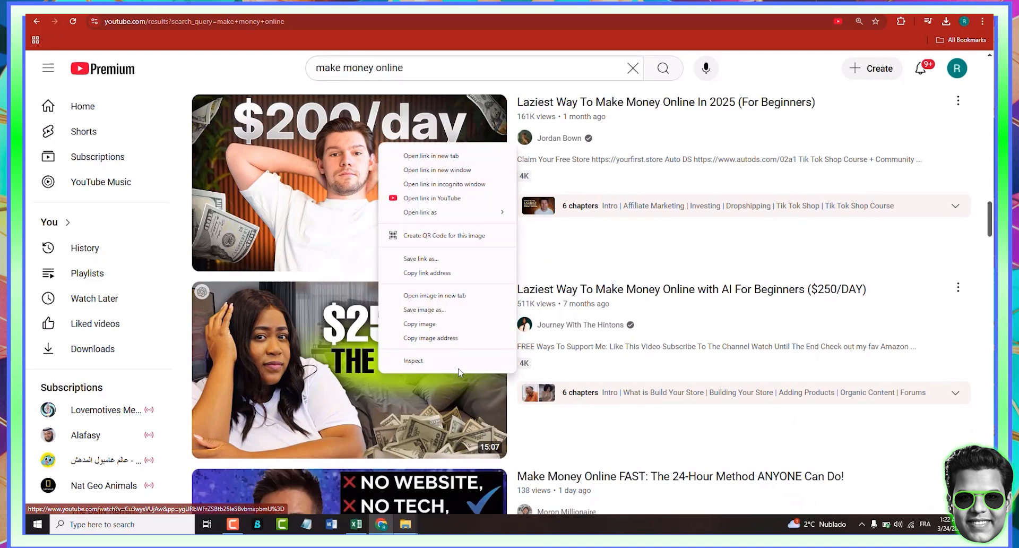
left_click(425, 322)
Look through further thumbnails in the results, and save the '$200/day' and '$250/DAY' thumbnail images.
scroll(861, 357, "down", 7)
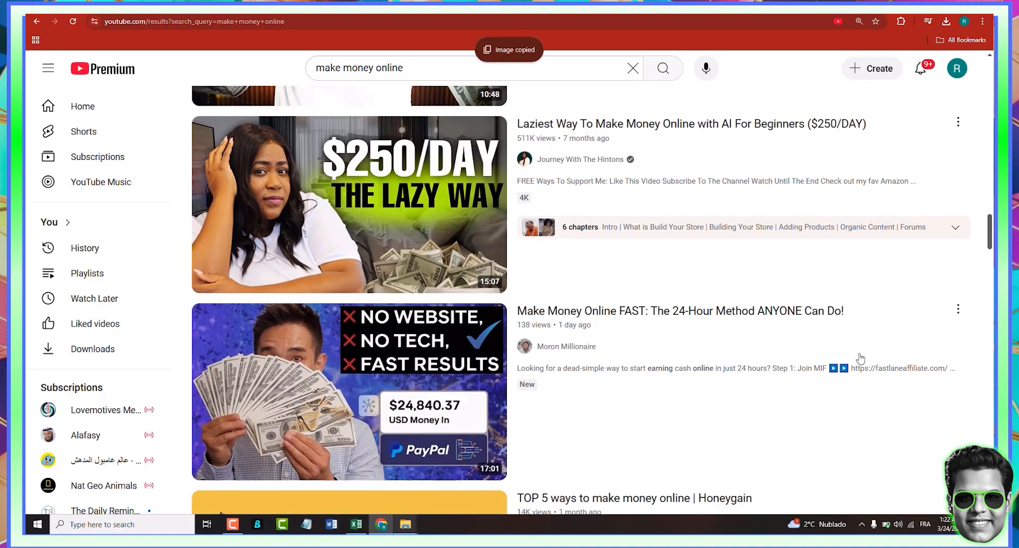
scroll(861, 357, "down", 4)
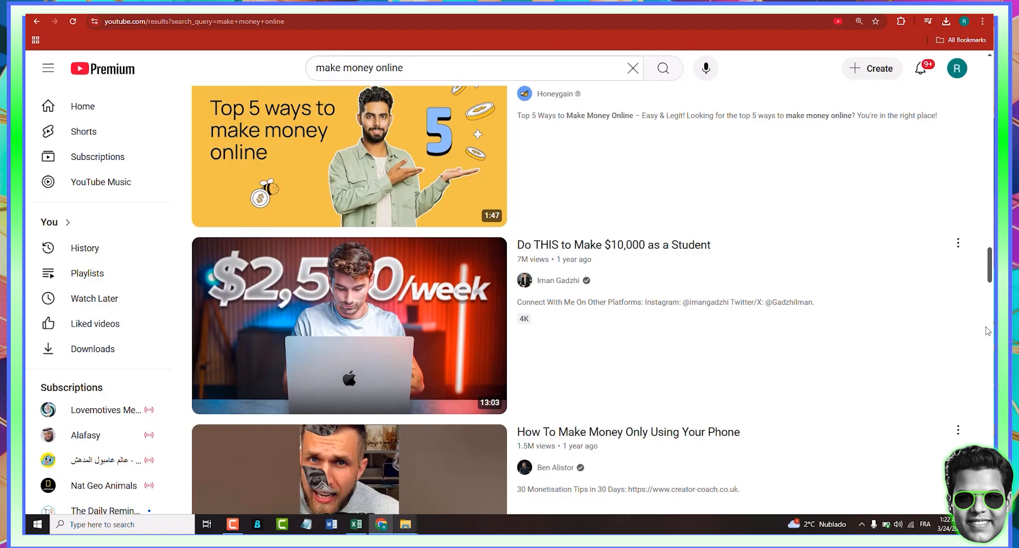
scroll(987, 330, "up", 11)
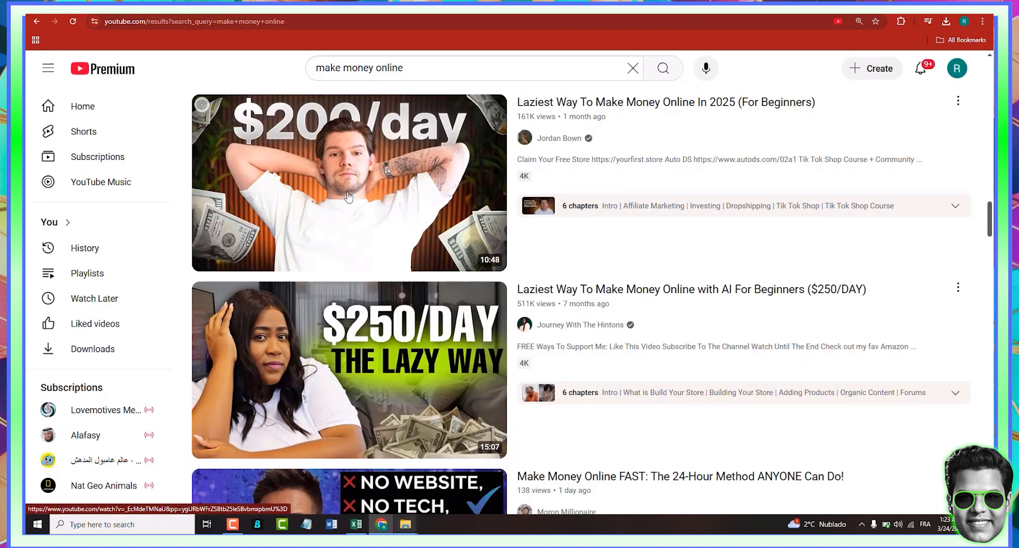
right_click(345, 193)
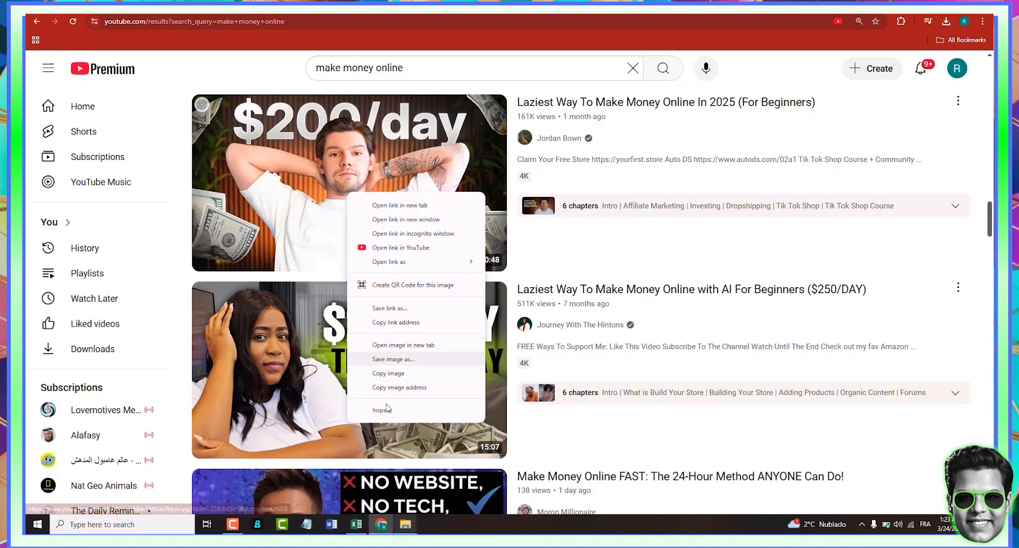
left_click(372, 359)
right_click(280, 371)
left_click(299, 308)
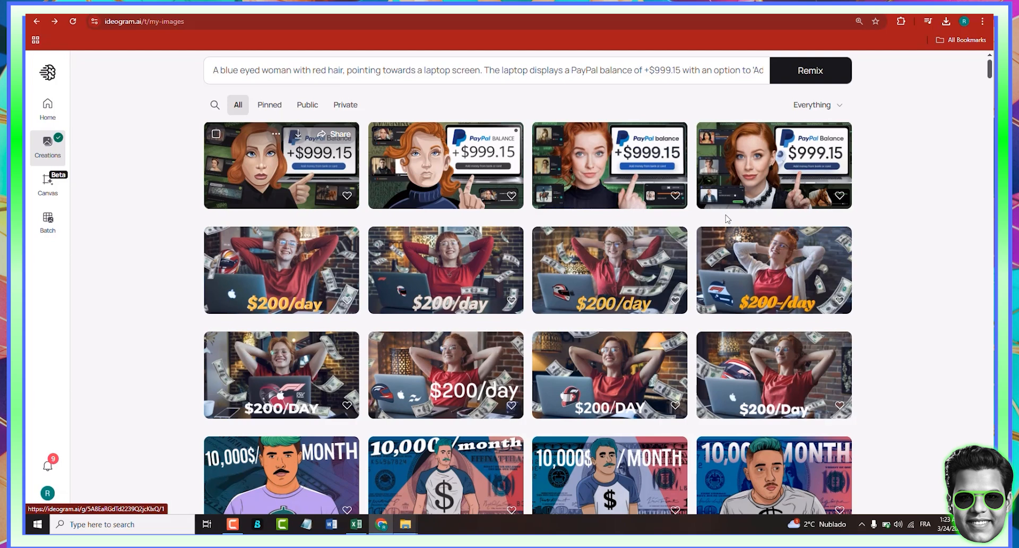
Examine the four PayPal balance variations of the red-haired woman at full size, and return to the creations overview.
left_click(274, 160)
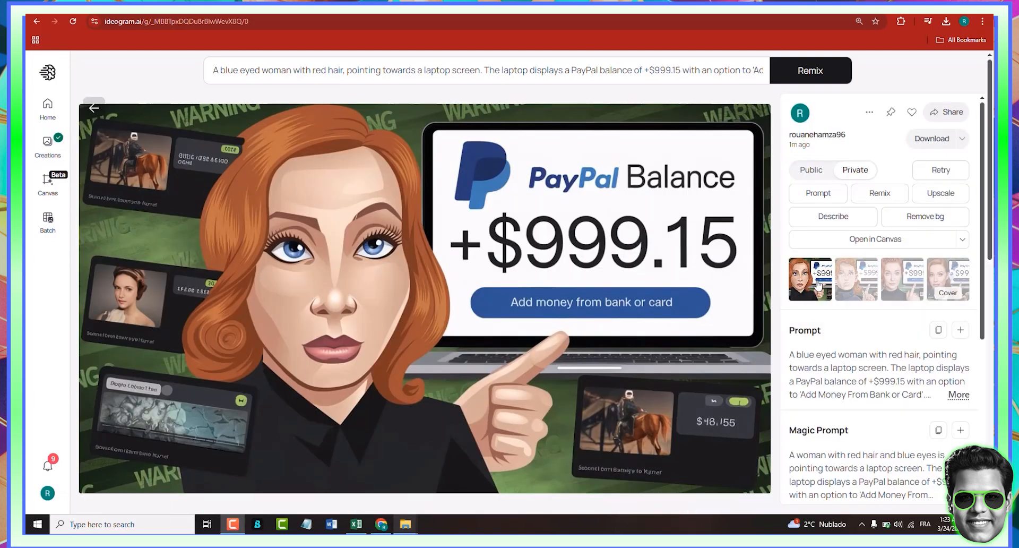
left_click(864, 285)
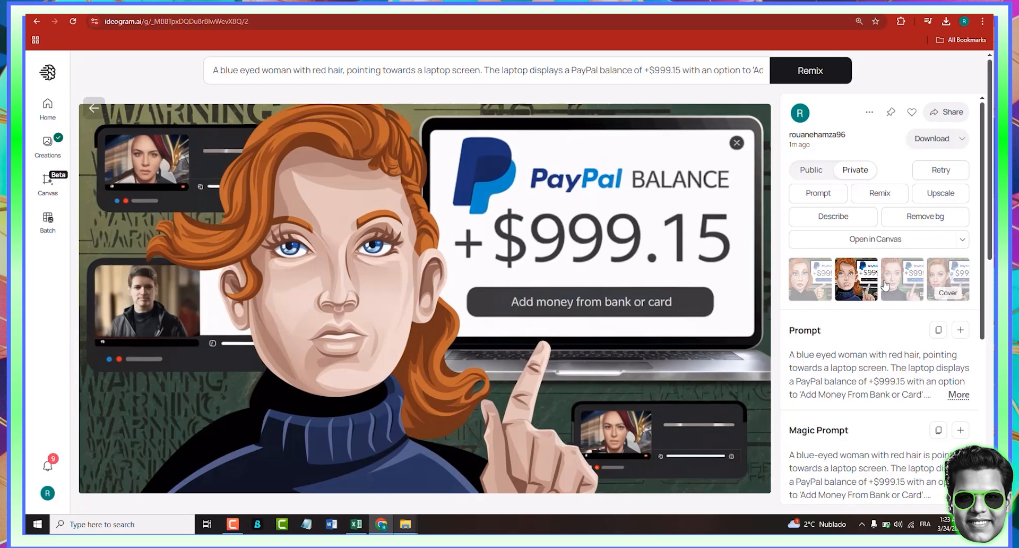
left_click(886, 286)
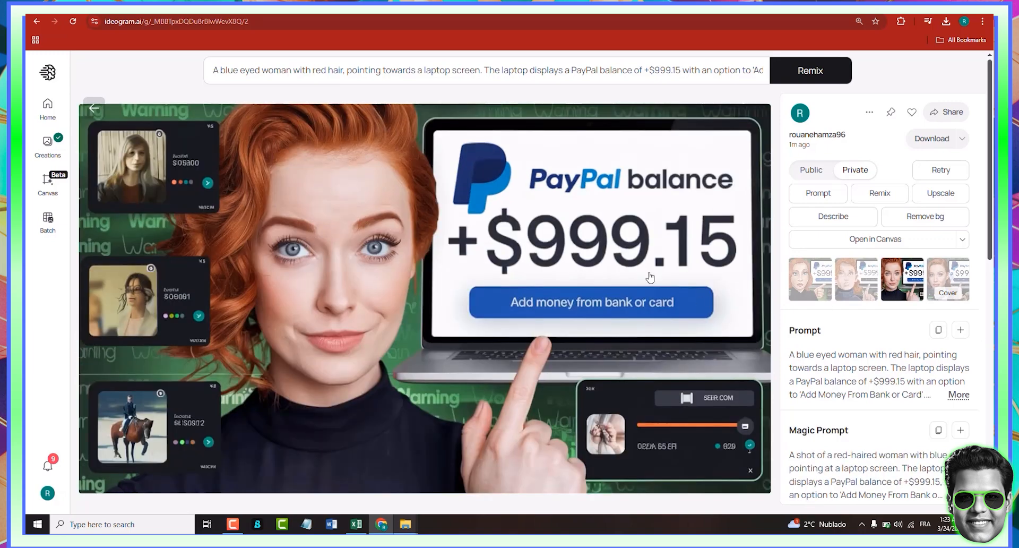
left_click(949, 286)
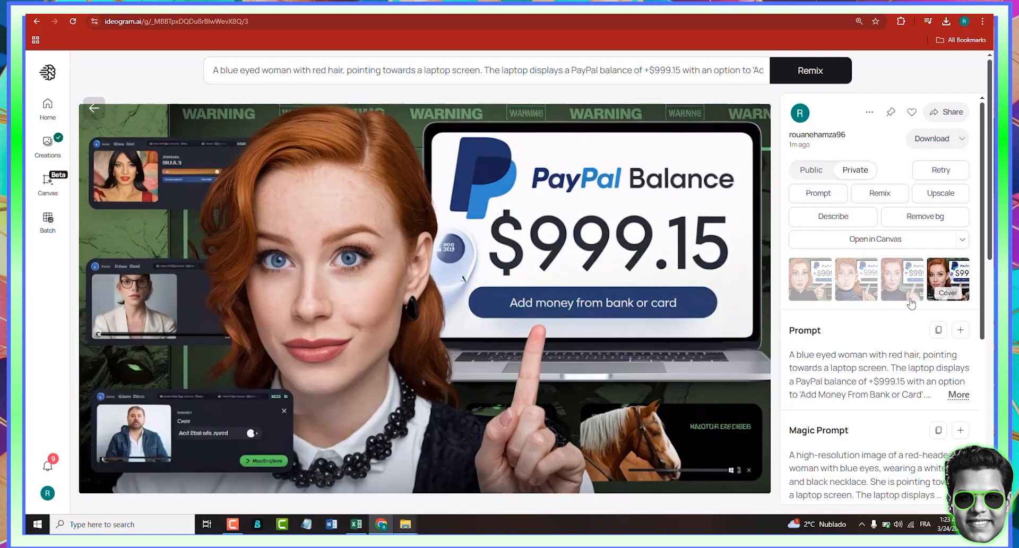
left_click(881, 279)
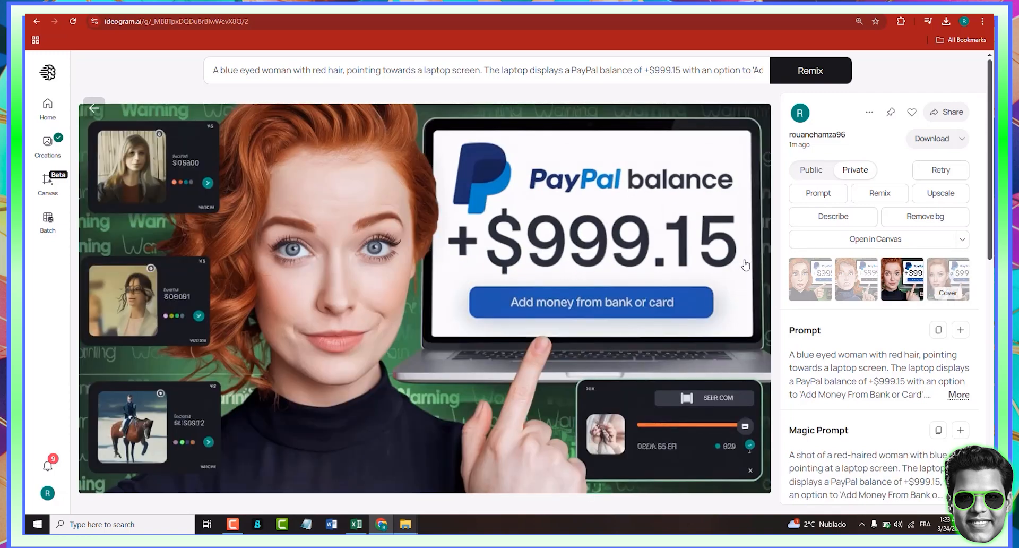
left_click(94, 108)
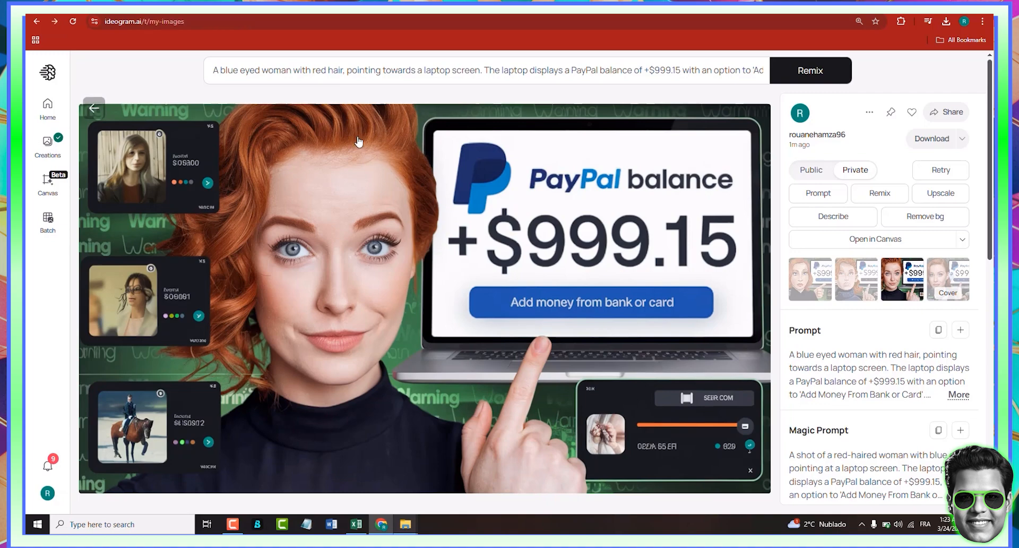
Clear the old prompt and load the copied '$250/DAY THE LAZY WAY' thumbnail as the remix source with its generated description.
left_click(382, 72)
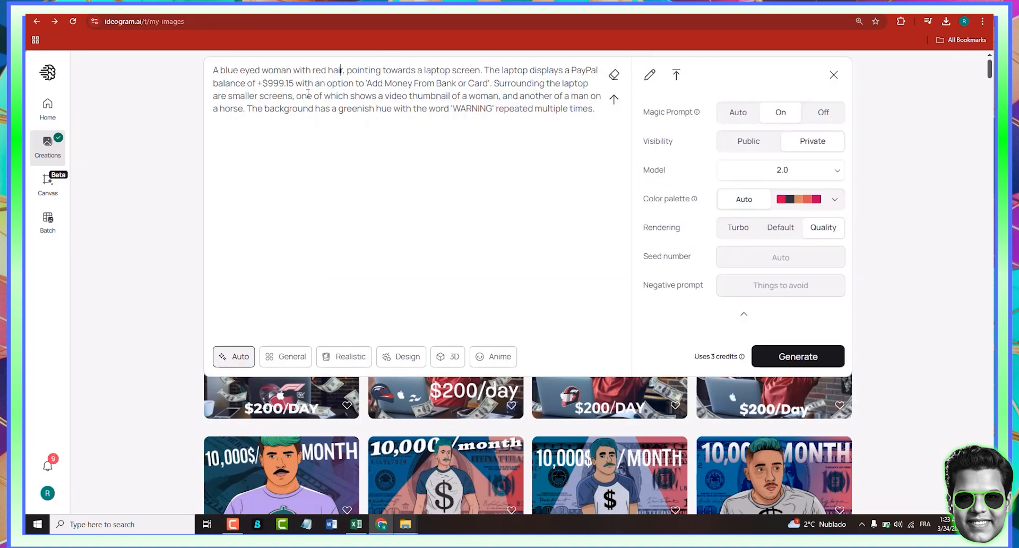
key("ctrl+a")
key("BackSpace")
key("ctrl+v")
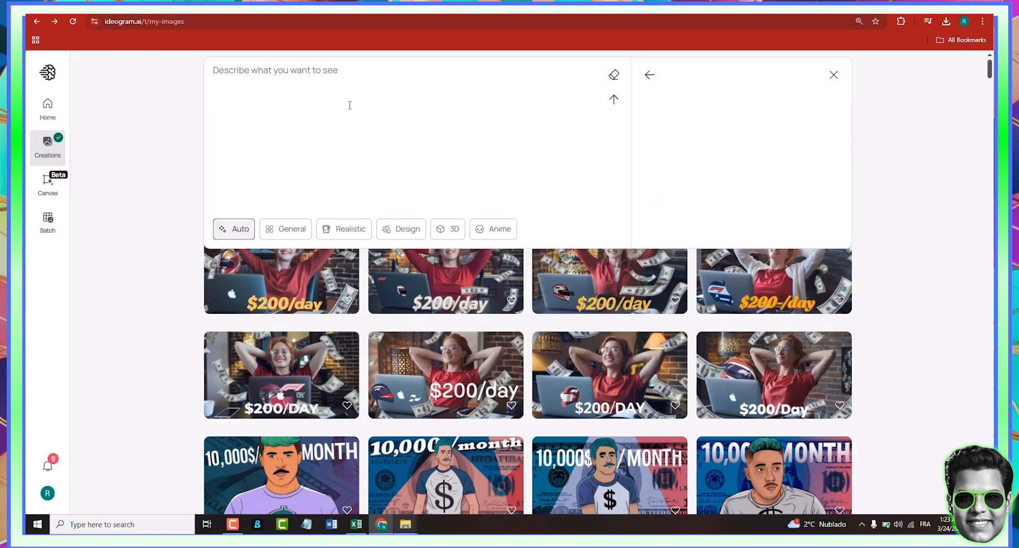
left_click(747, 328)
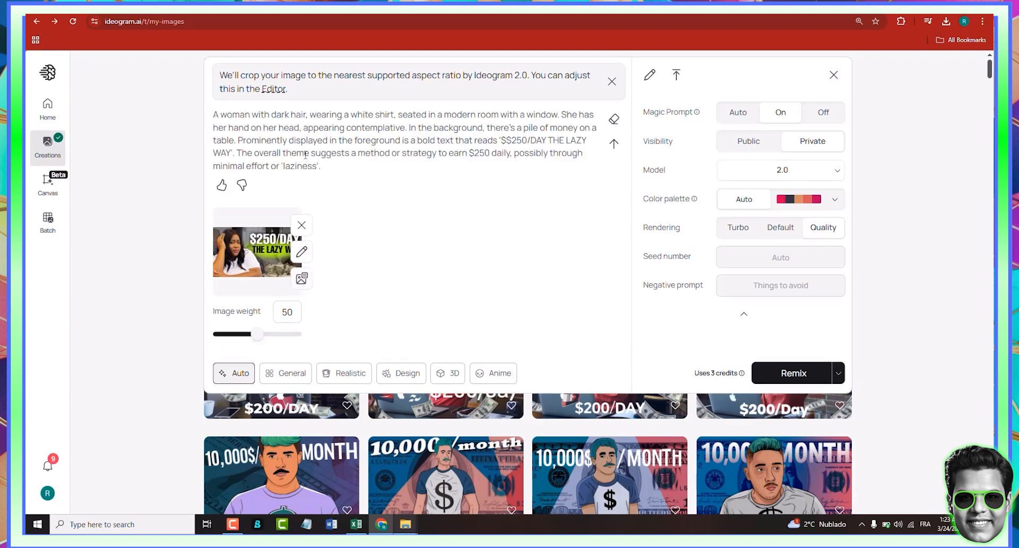
Change the woman's hair to 'brown' and her shirt to a 'dollar' shirt in the prompt.
double_click(279, 114)
type("brow")
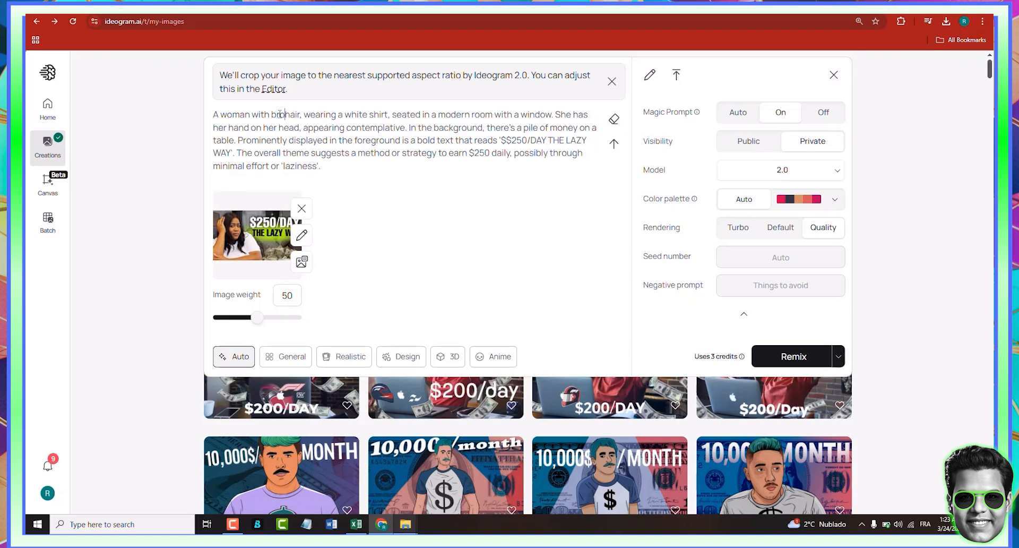
type("n")
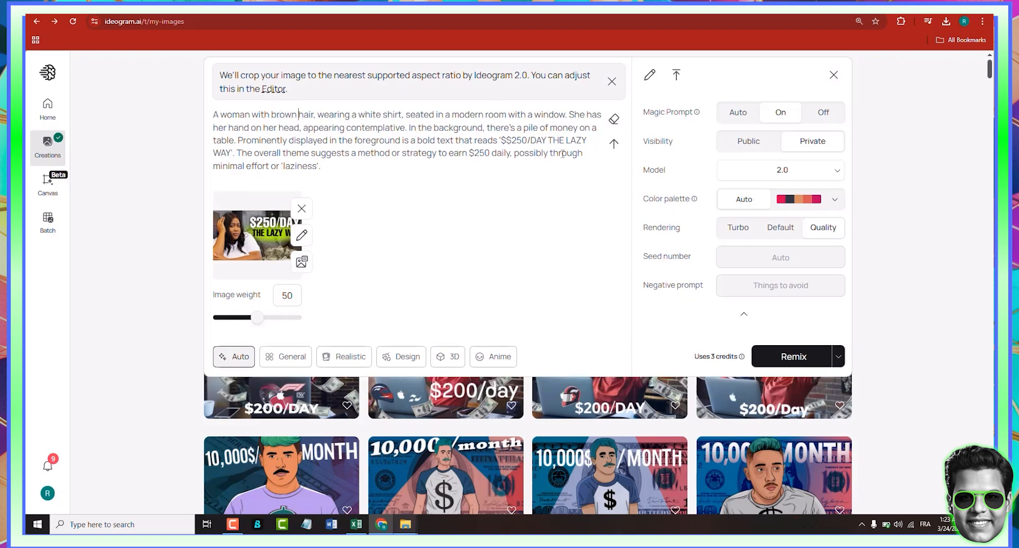
double_click(373, 113)
type("dollar")
Set both dollar amounts in the prompt to 300 and remove the closing phrase about minimal effort or 'laziness'.
double_click(518, 140)
type("300")
double_click(485, 154)
type("300")
mouse_move(514, 154)
left_mouse_down()
mouse_move(523, 160)
mouse_move(505, 170)
left_mouse_up()
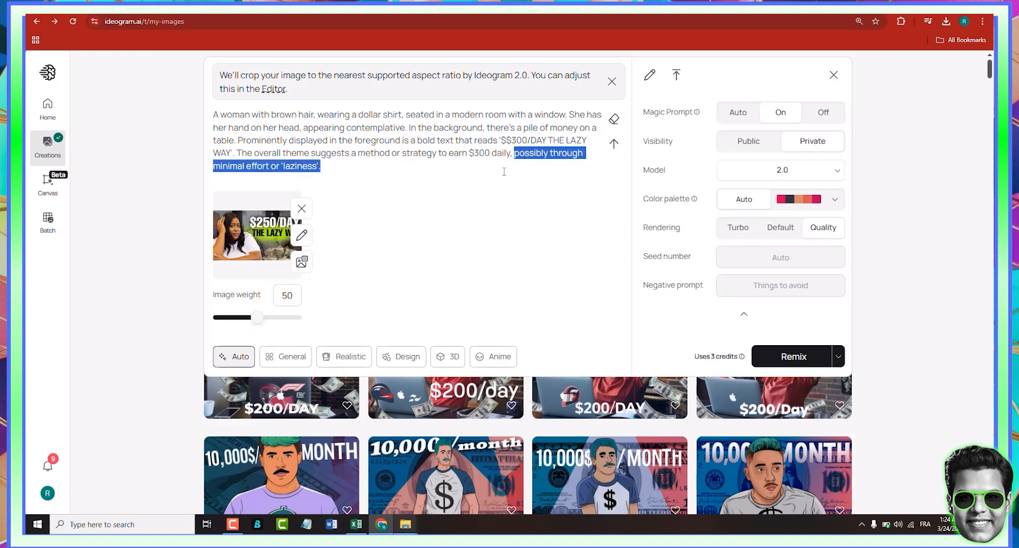
key("BackSpace")
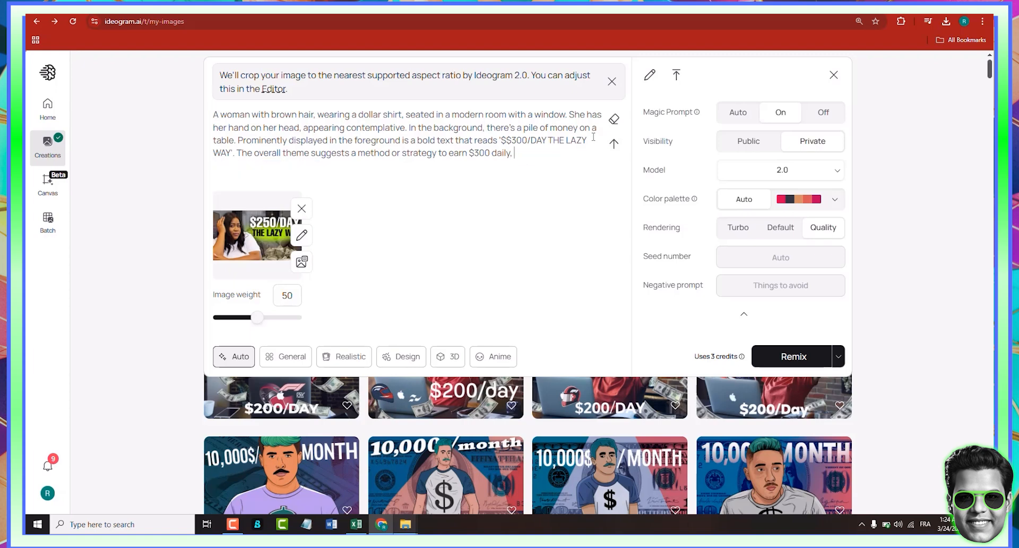
Change 'LAZY' to 'EASY' in the prompt's headline text, and generate the remix.
double_click(573, 141)
type("EAS")
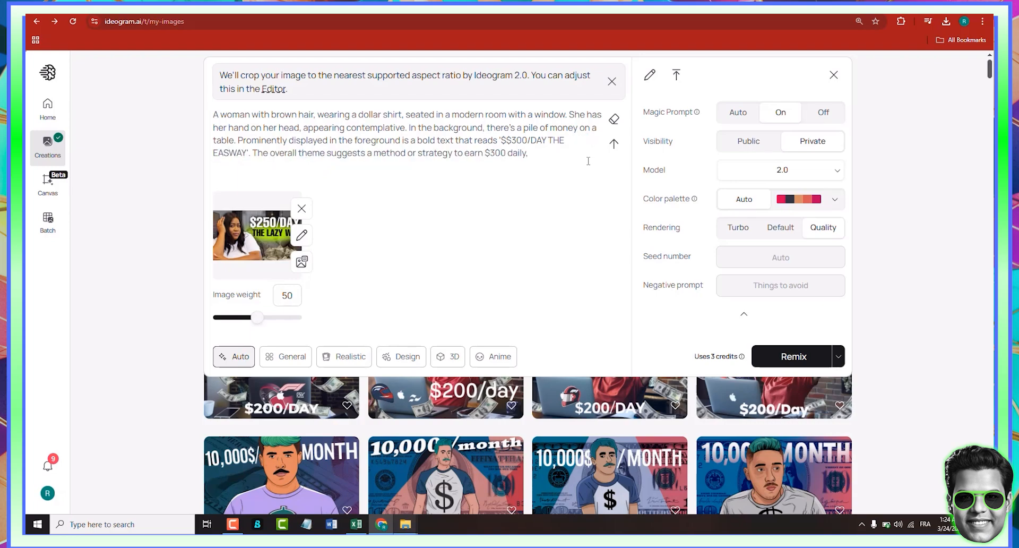
type("Y")
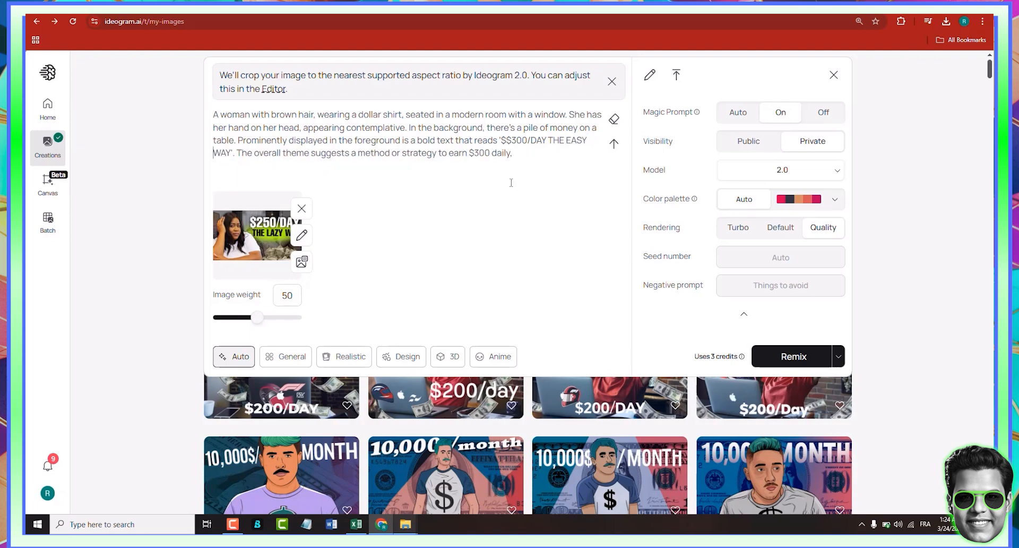
left_click(800, 366)
Set the image style to Realistic and generate a second remix from the same prompt.
left_click(489, 86)
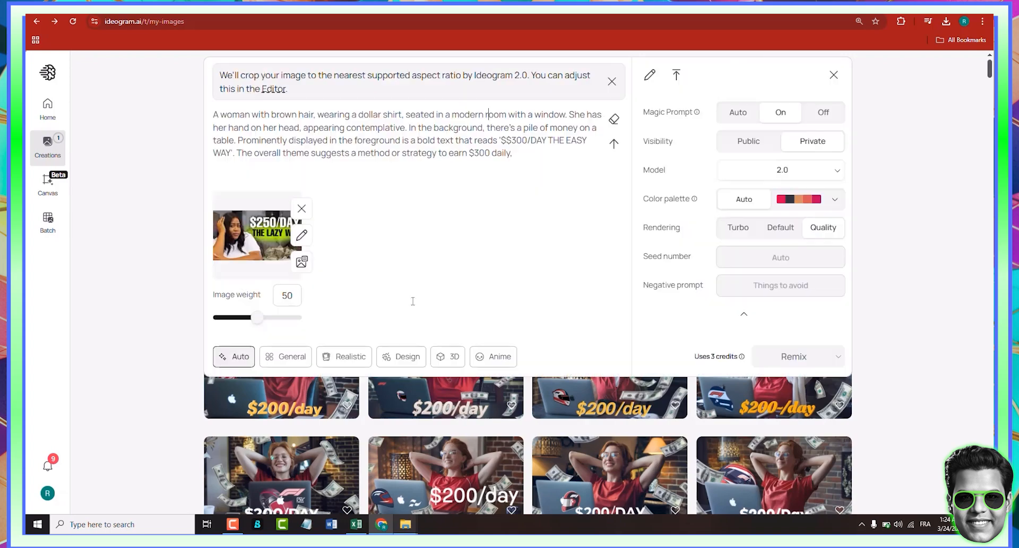
left_click(363, 358)
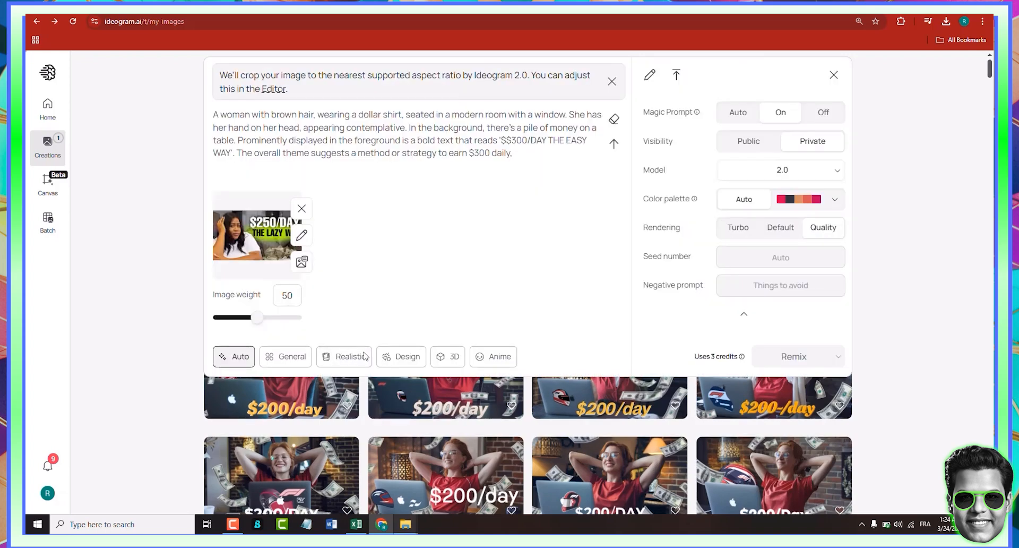
left_click(794, 360)
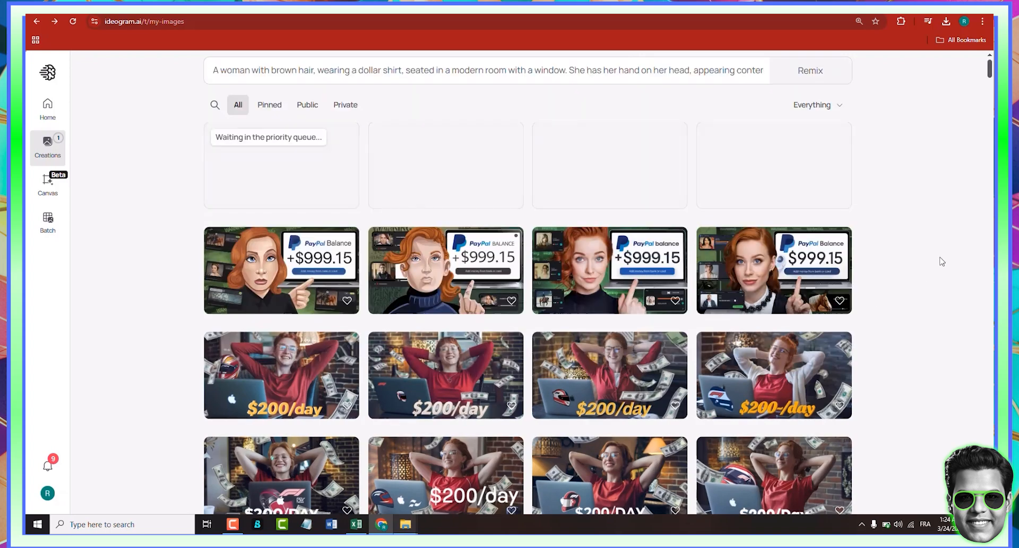
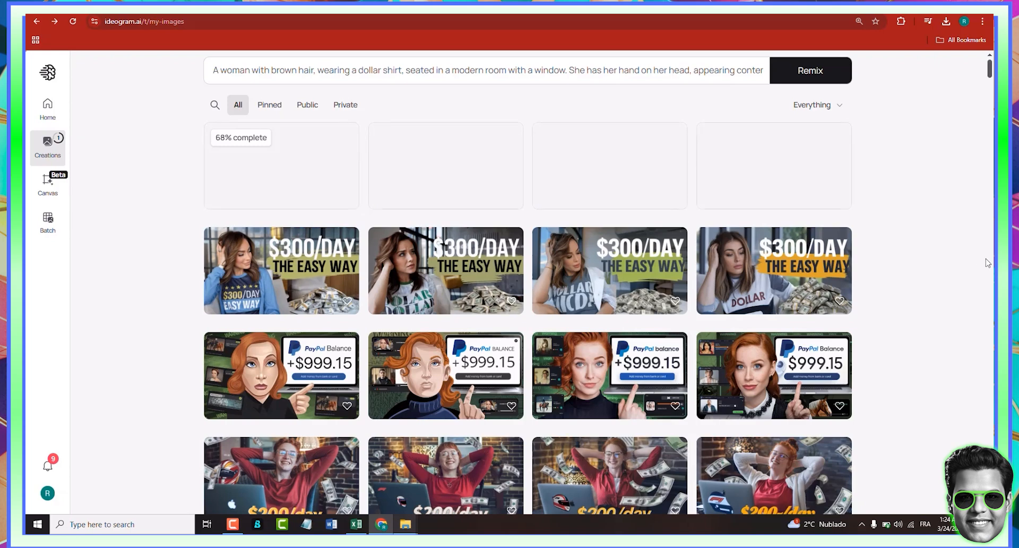
Examine the first three '$300/DAY THE EASY WAY' images of the first batch at full size.
left_click(280, 272)
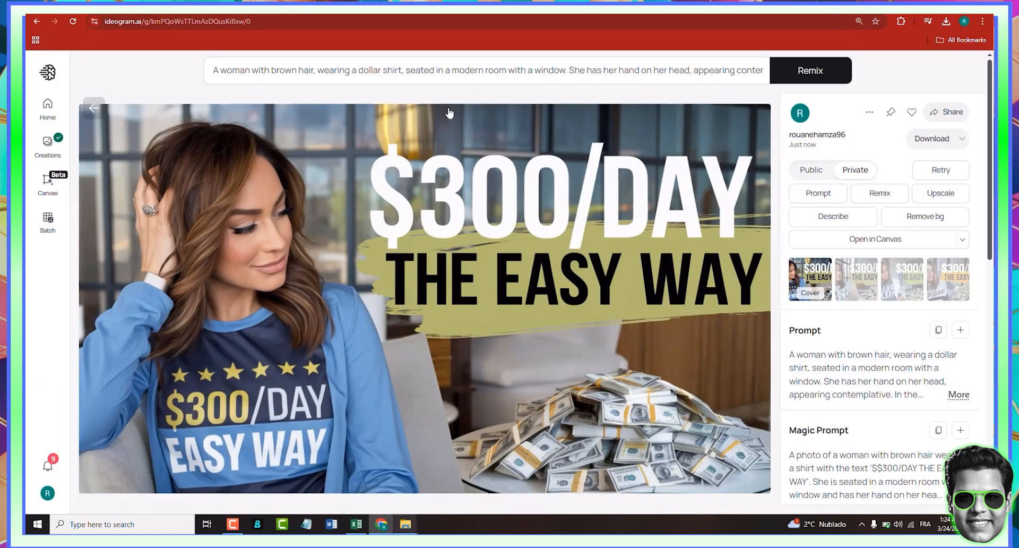
left_click(876, 295)
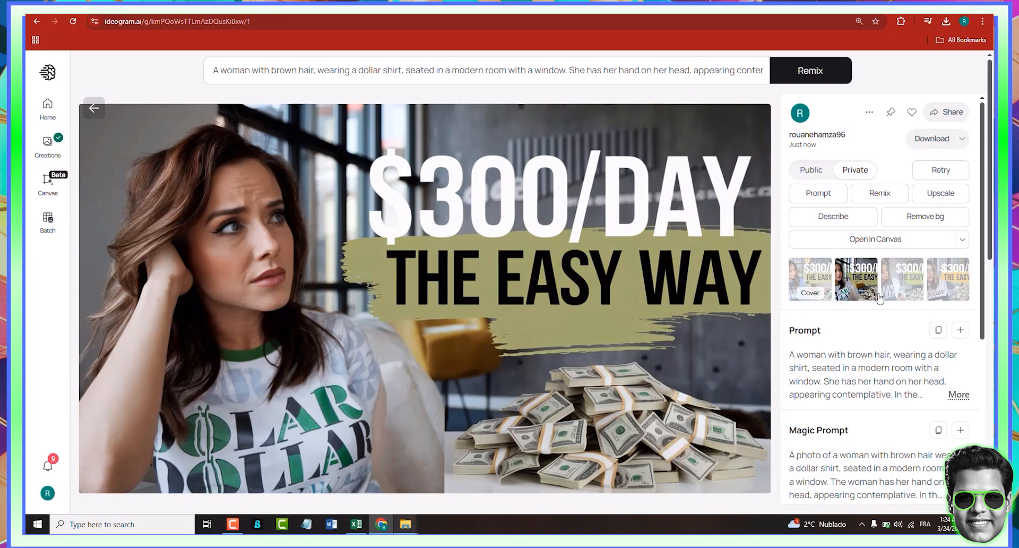
left_click(904, 287)
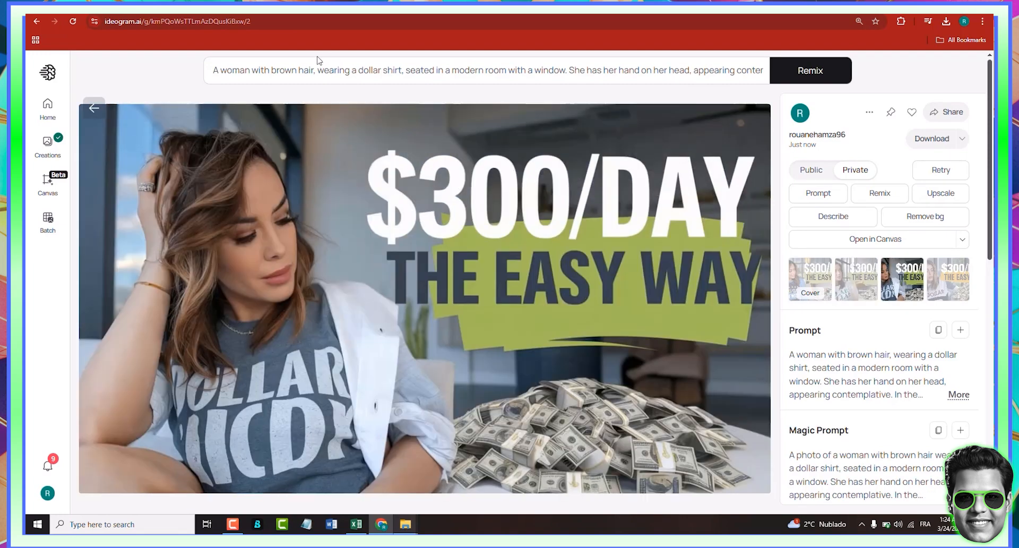
Reword the start of the remix prompt as 'An asian woman'.
left_click(239, 74)
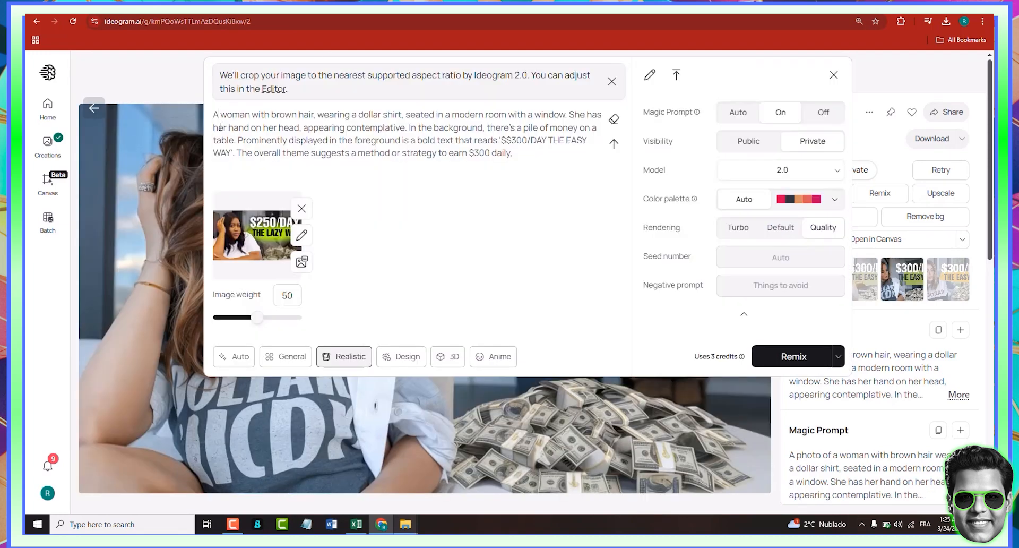
type("n")
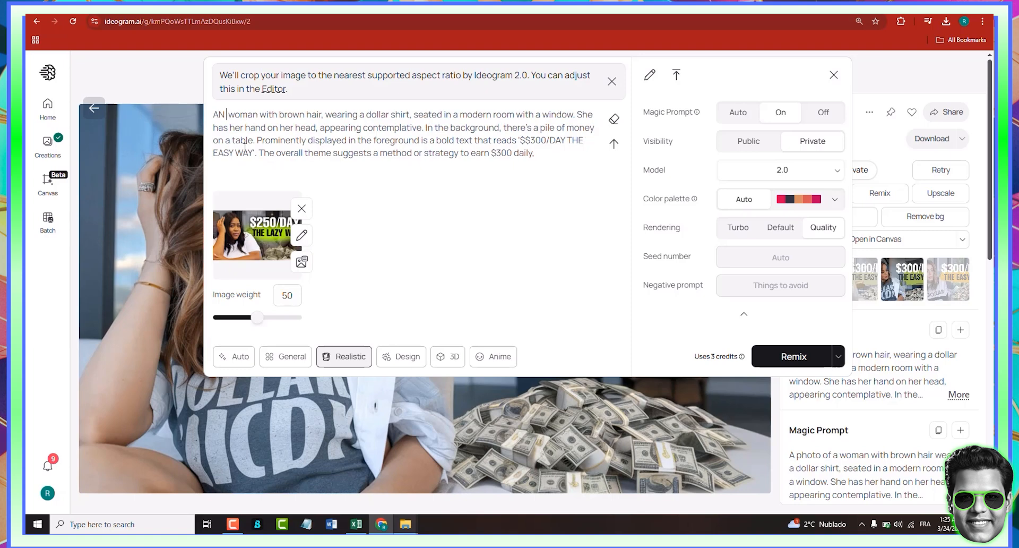
type(" asian")
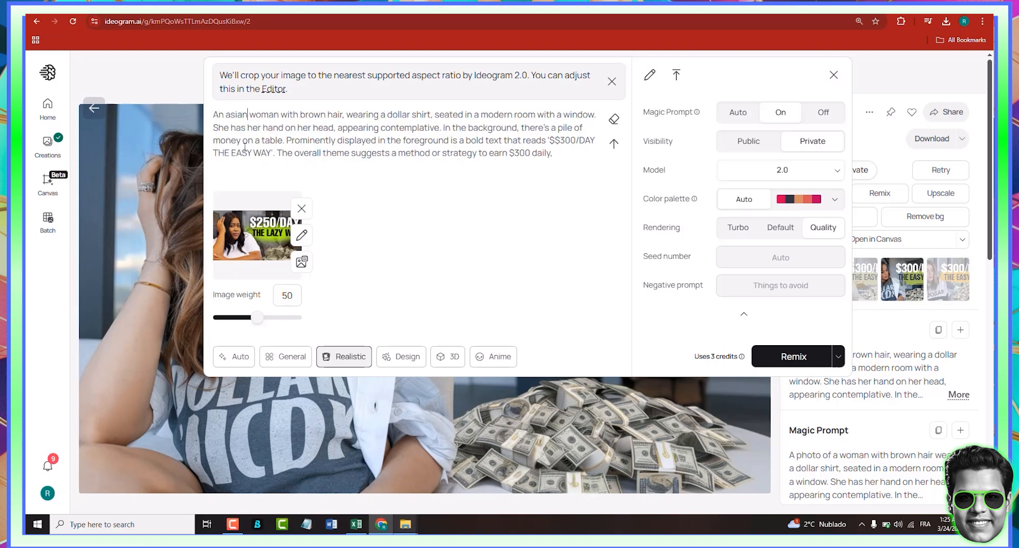
Describe the shirt in the prompt as 'green dollar bill style', generate the remix, and dismiss the progress preview.
double_click(402, 116)
type("green dollar")
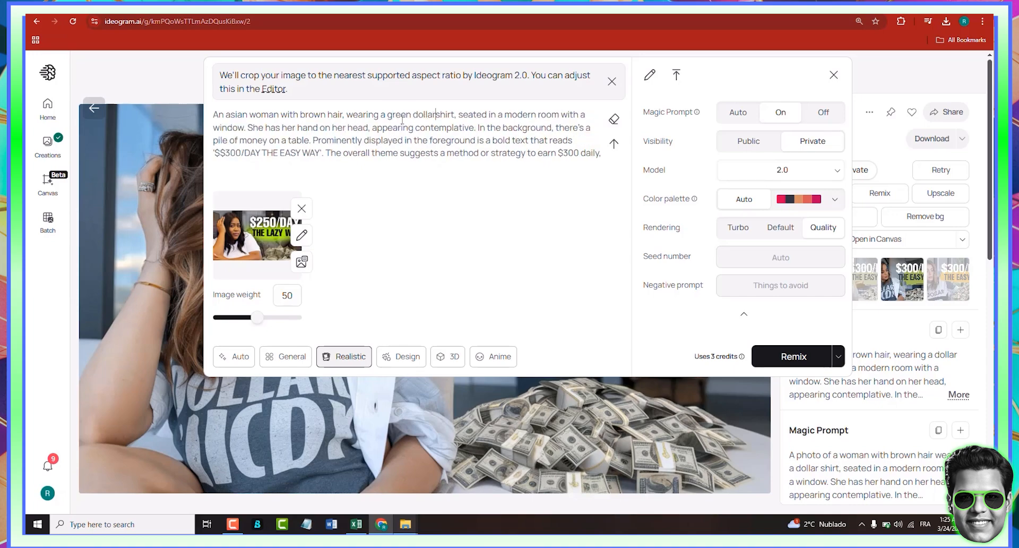
type(" bill")
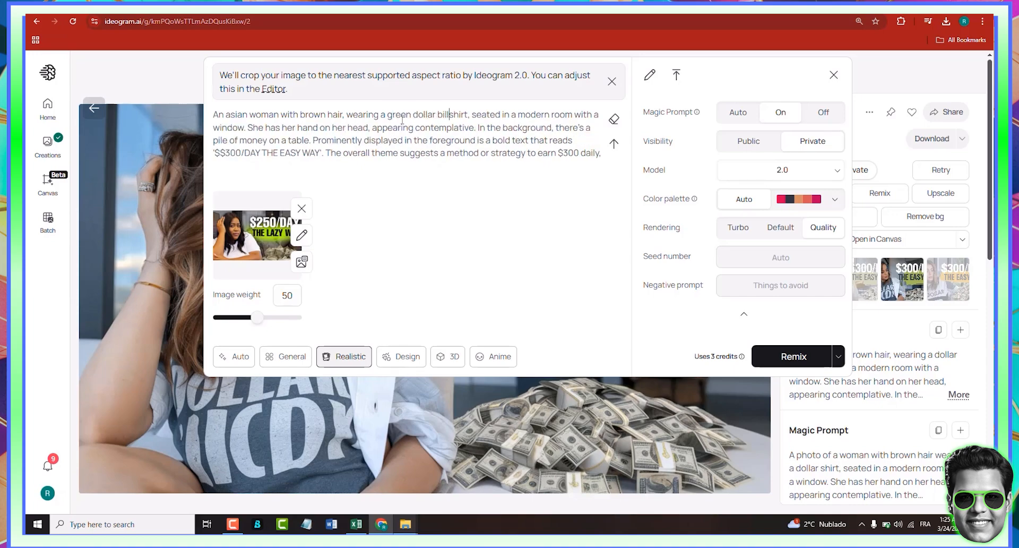
type(" style")
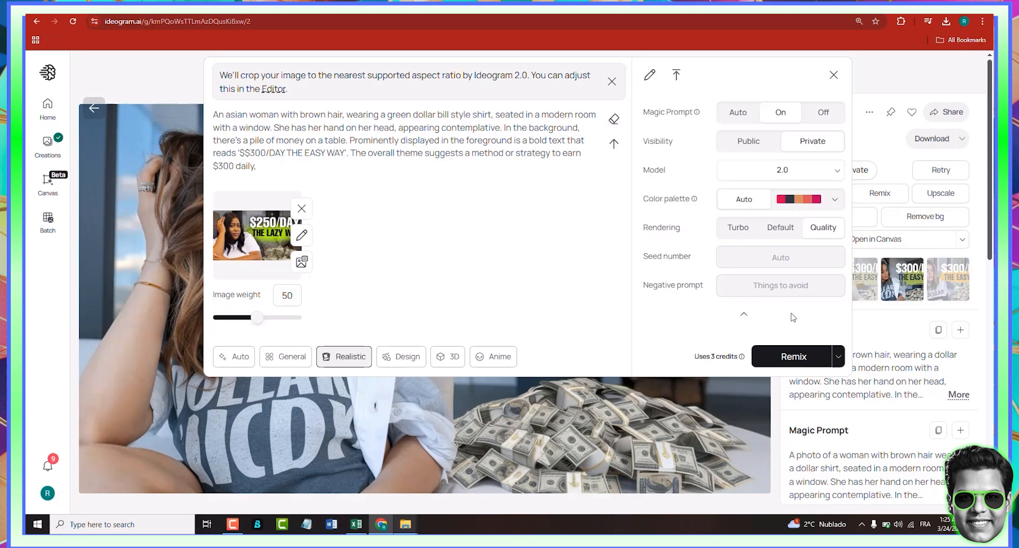
left_click(793, 358)
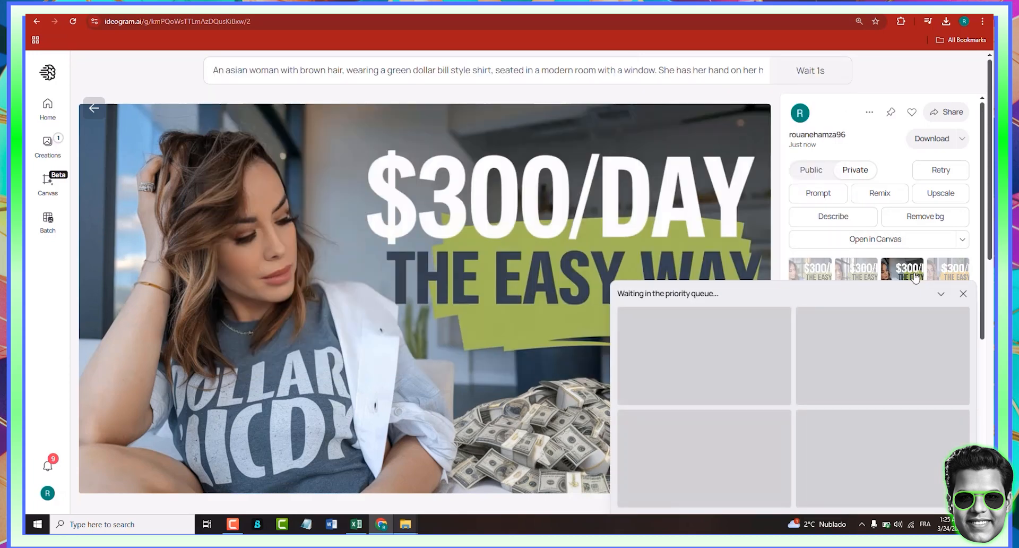
left_click(963, 294)
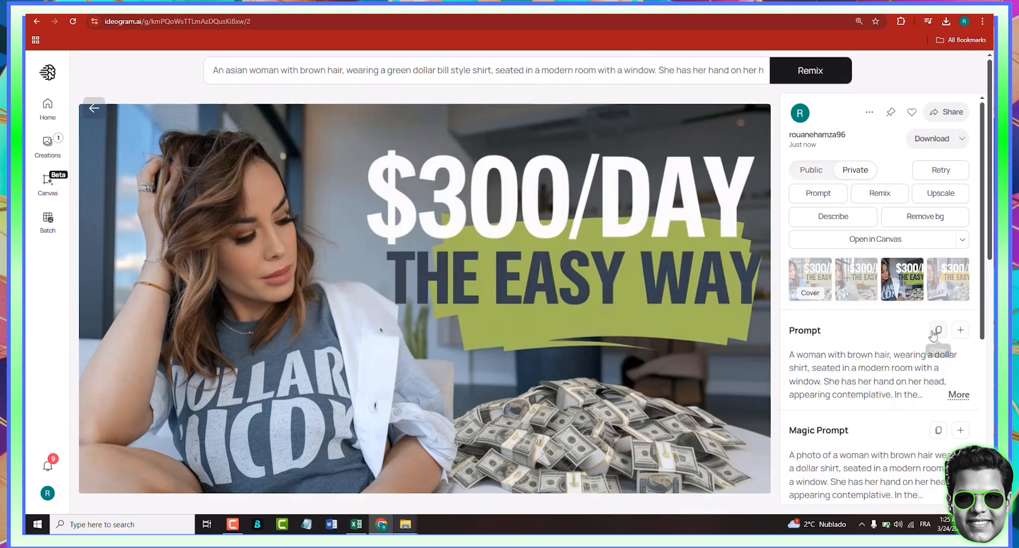
Examine the first batch's last '$300/DAY' image, and look through the Realistic batch's images at full size.
left_click(952, 284)
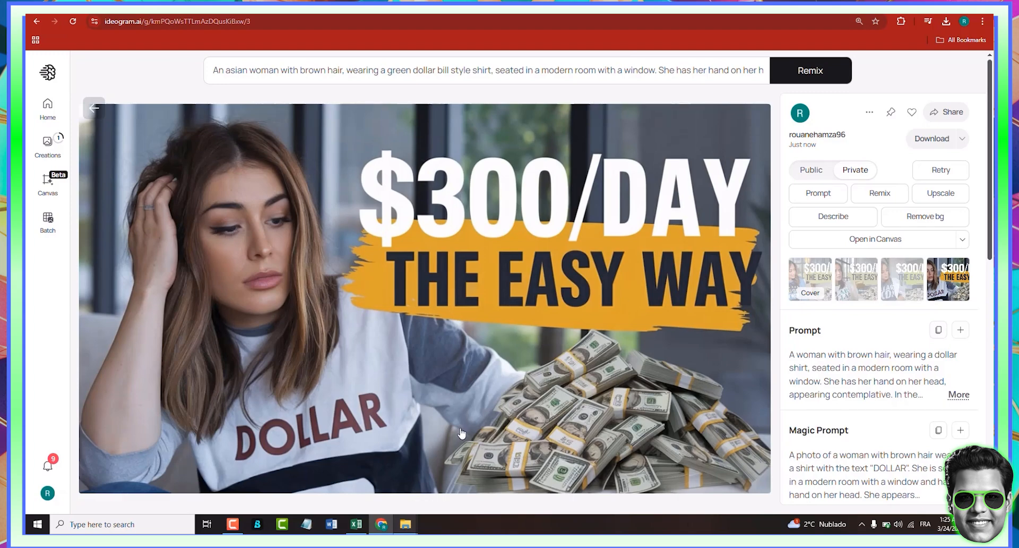
left_click(94, 108)
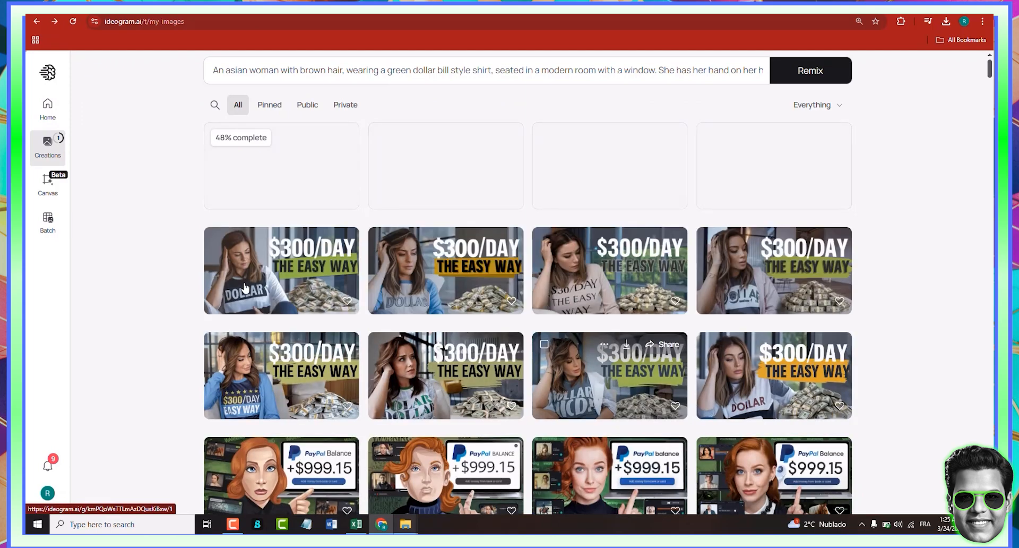
left_click(296, 274)
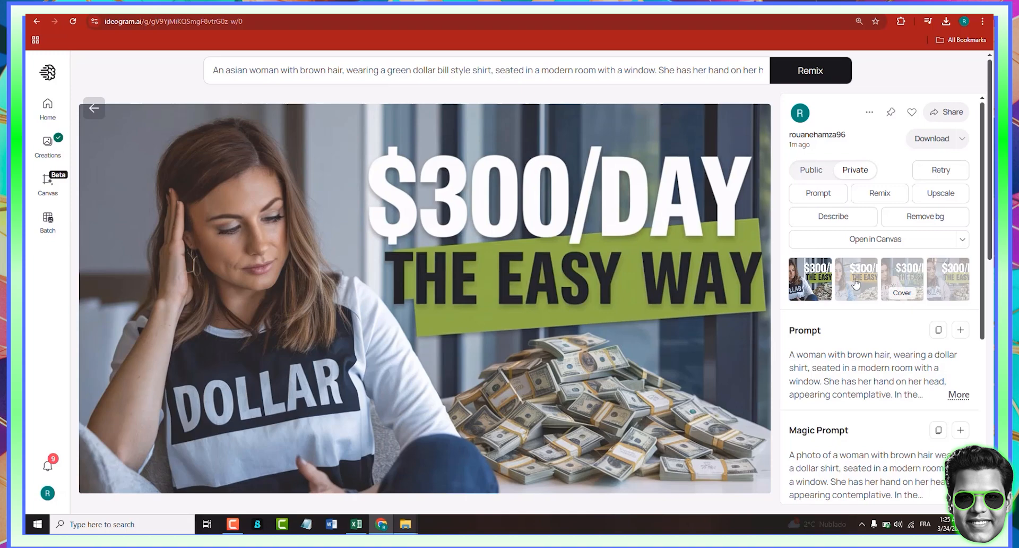
left_click(856, 284)
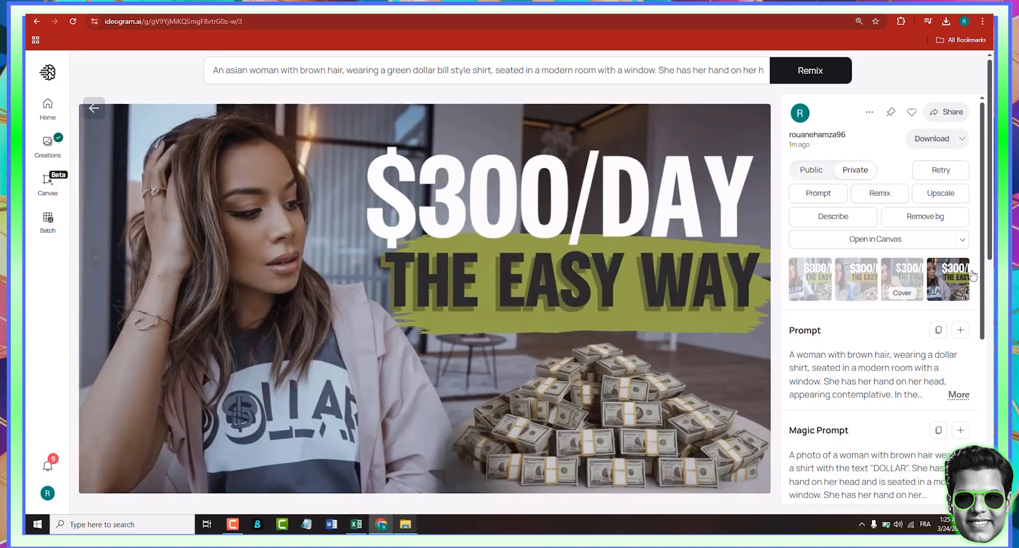
left_click(960, 282)
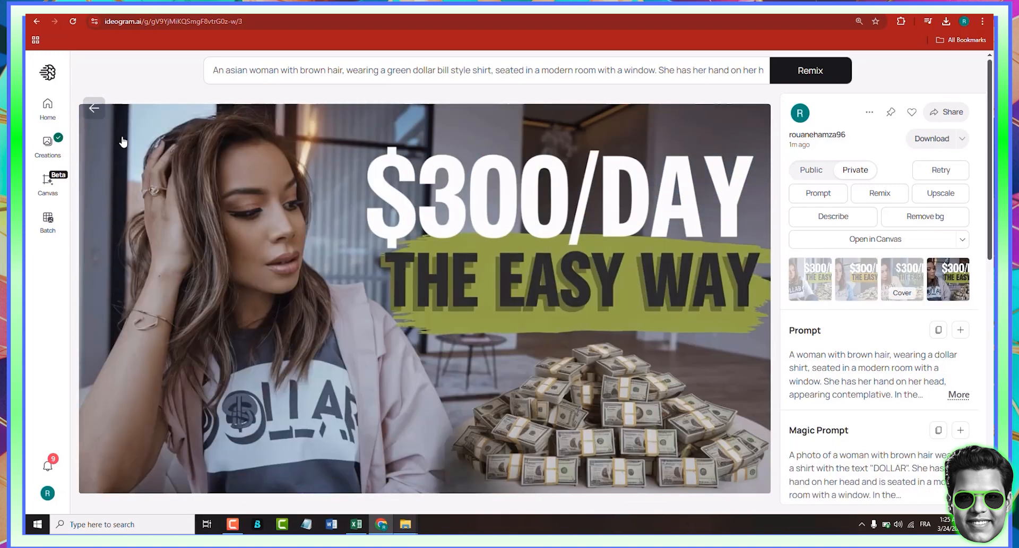
Examine the newest batch's '$300/DAY THE EASY WAY' images of the Asian woman in the dollar bill shirt at full size.
left_click(94, 108)
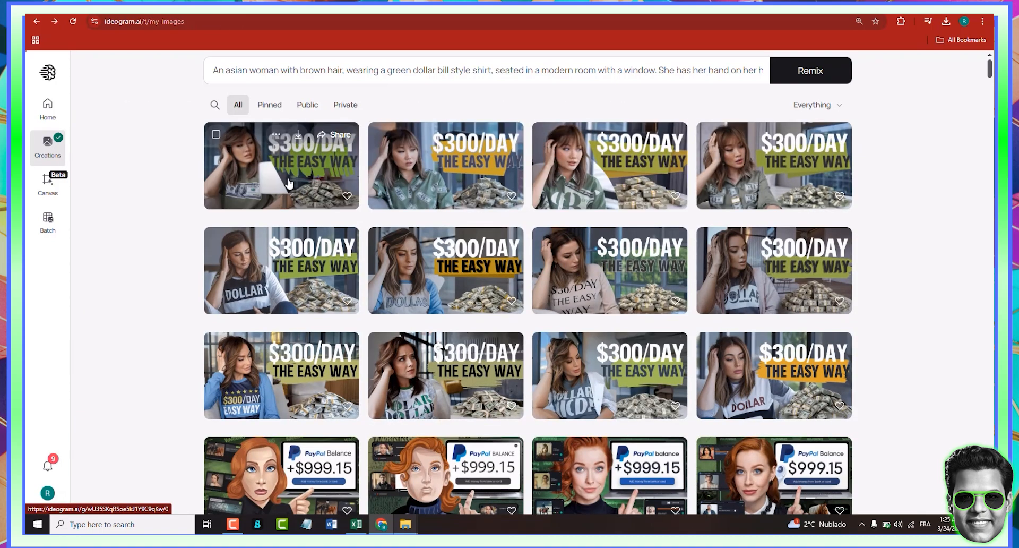
left_click(286, 179)
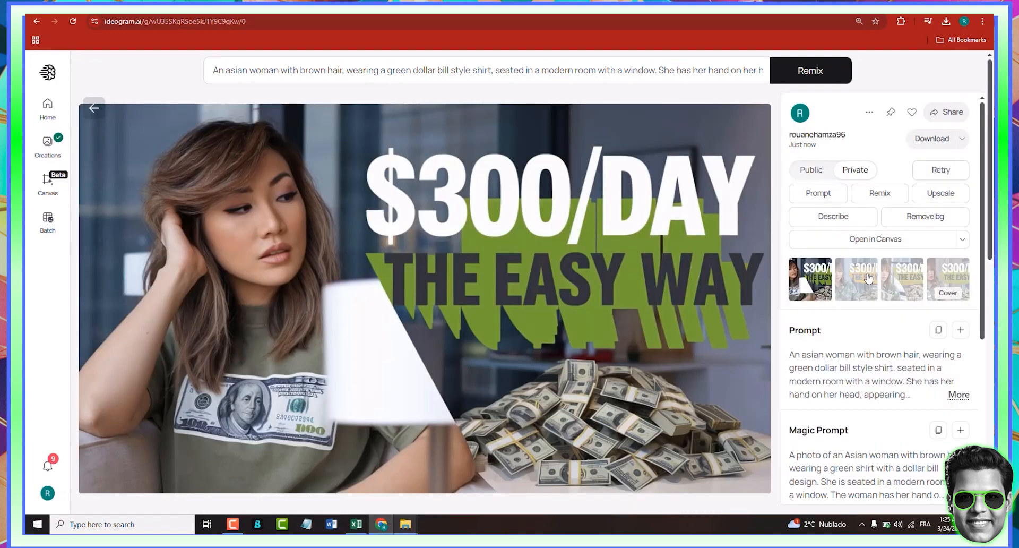
left_click(869, 278)
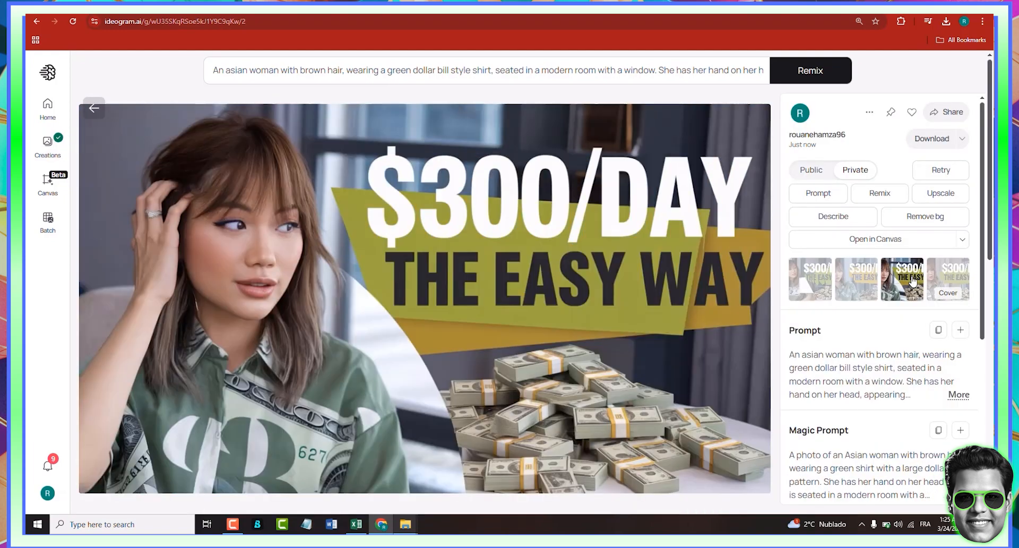
left_click(953, 285)
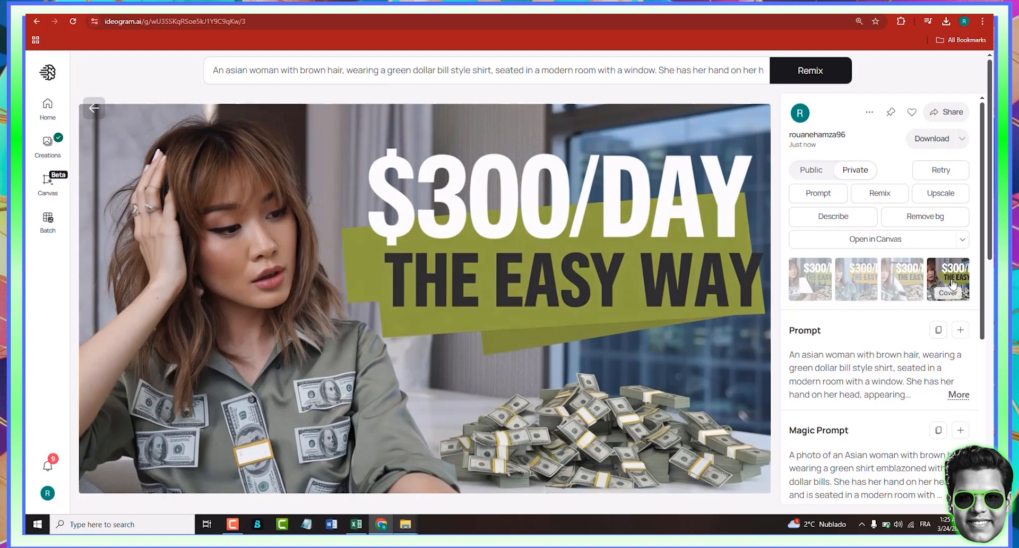
left_click(94, 108)
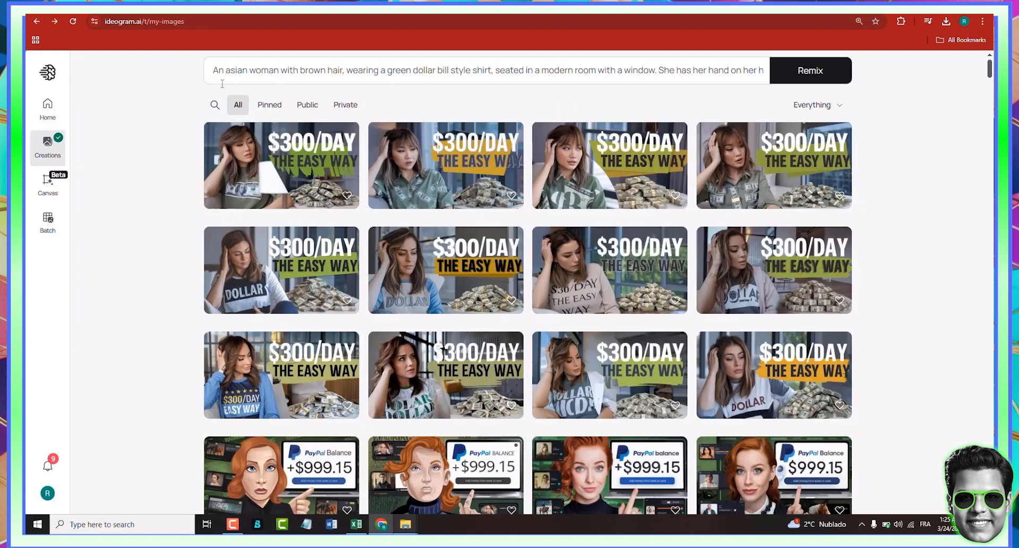
Reword the start of the remix prompt as 'An arab woman' and remove the 'brown hair' description.
double_click(237, 70)
type("arab")
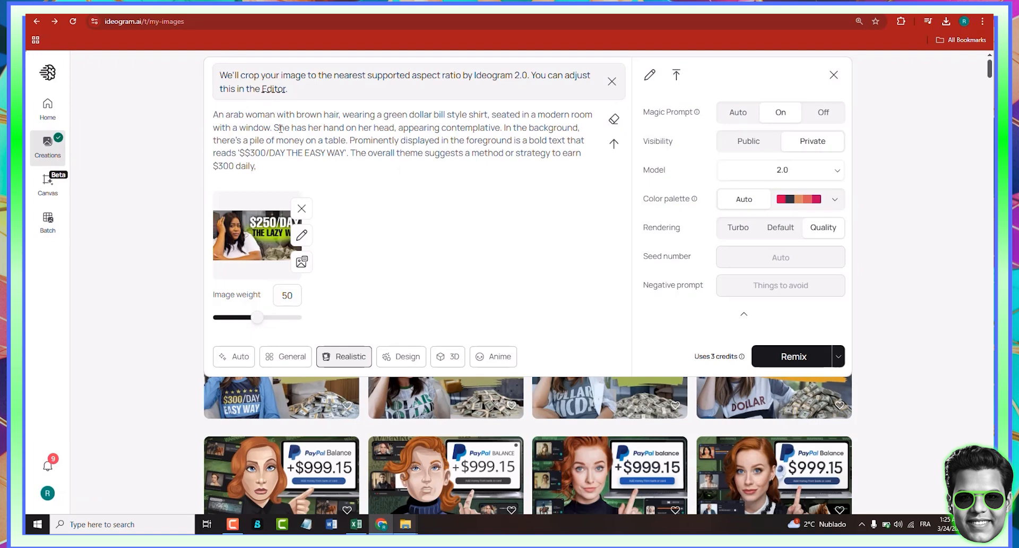
type(" woman with")
double_click(329, 114)
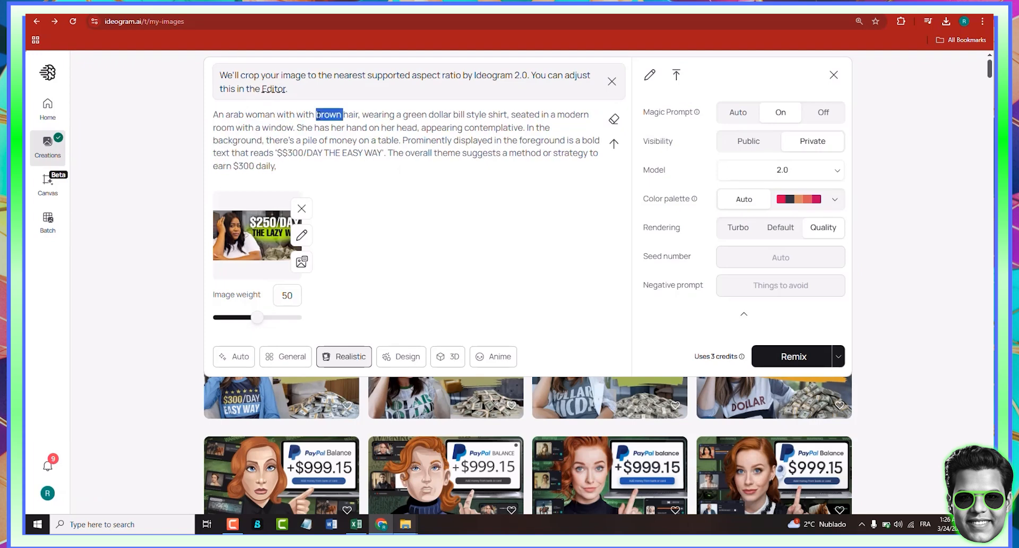
key("BackSpace")
double_click(324, 115)
key("BackSpace")
Describe the arab woman in the prompt as 'in hijab' and generate the remix.
double_click(306, 115)
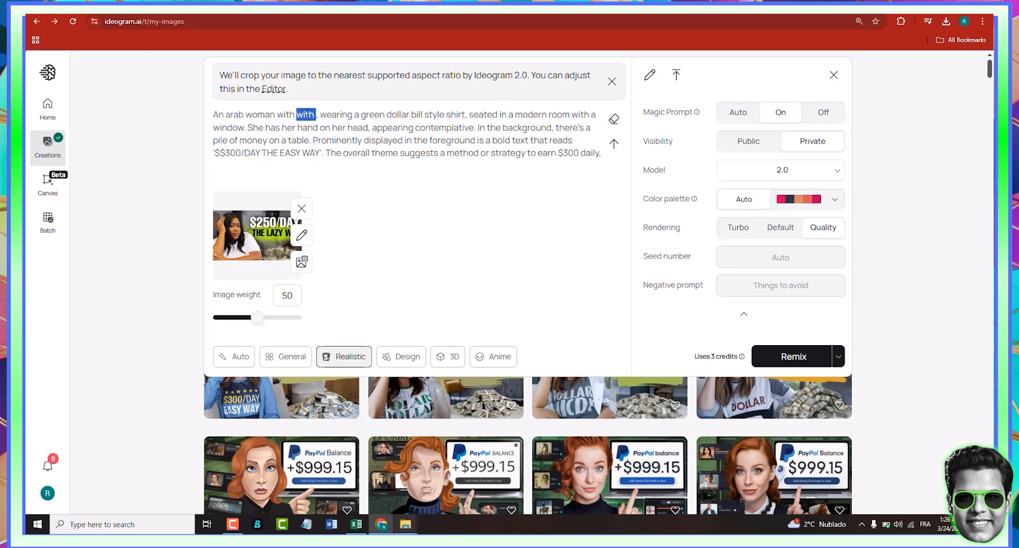
key("BackSpace")
key("BackSpace")
key("BackSpace")
key("BackSpace")
key("BackSpace")
key("BackSpace")
type("in hi")
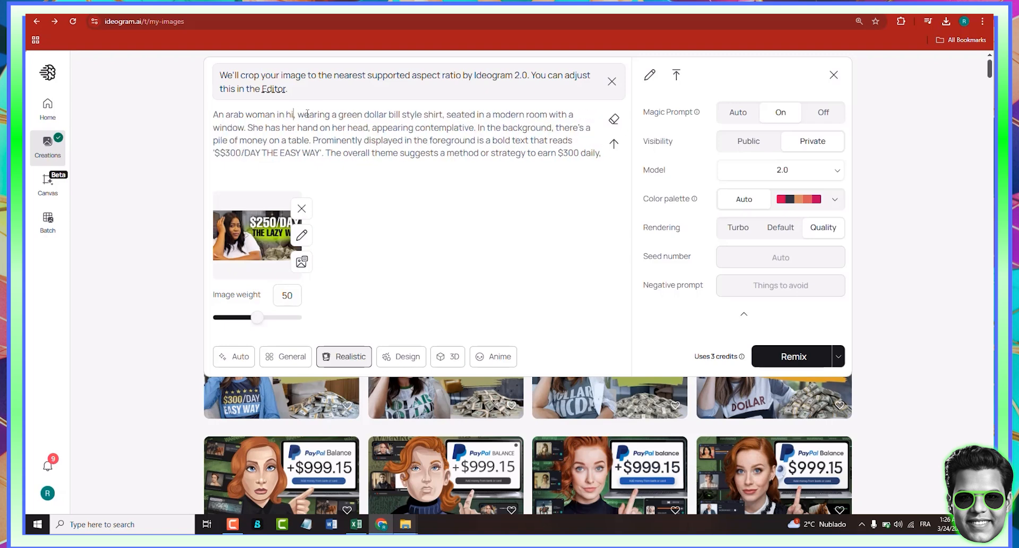
type("jab")
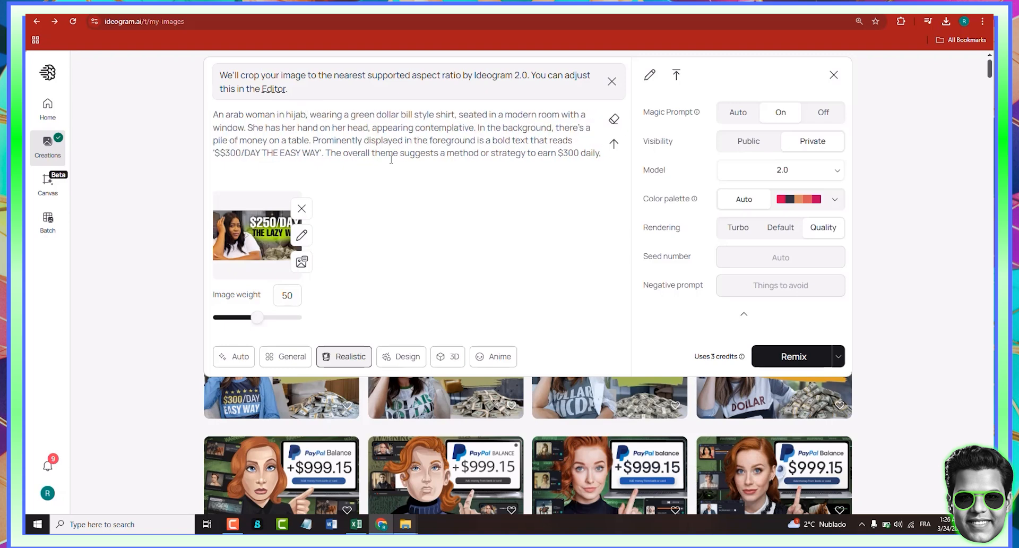
left_click(800, 363)
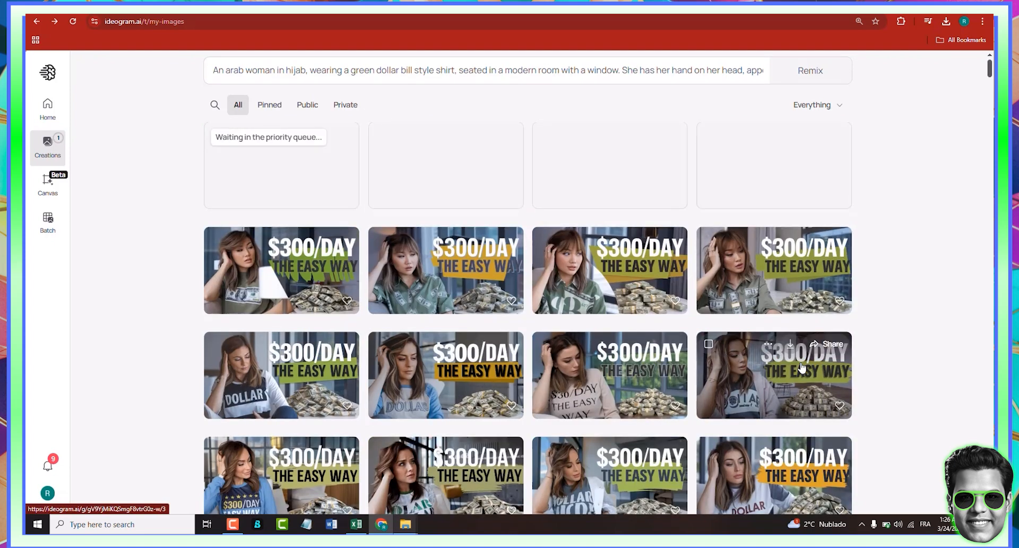
Review the Asian woman batch's images at full size again, and return to the creations list.
left_click(285, 272)
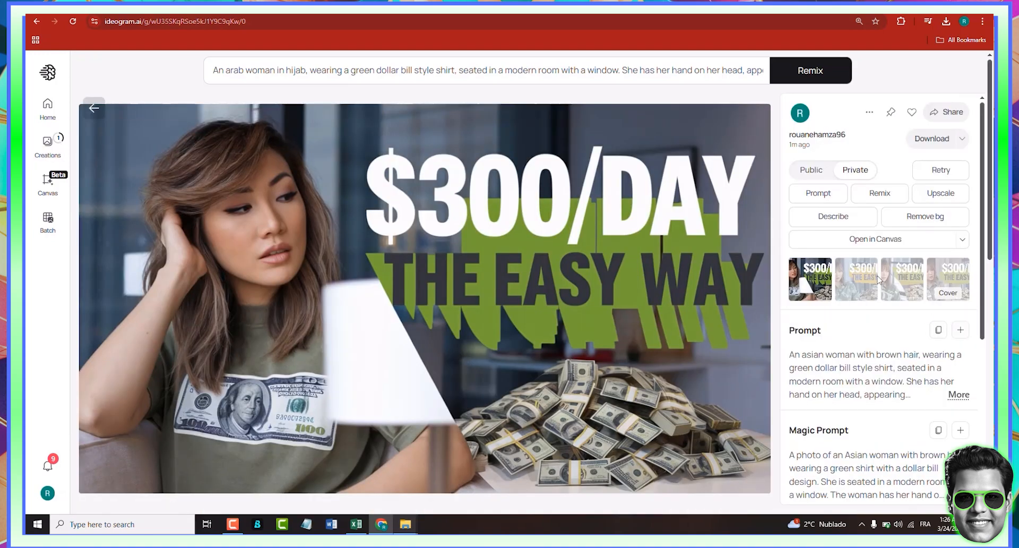
left_click(872, 280)
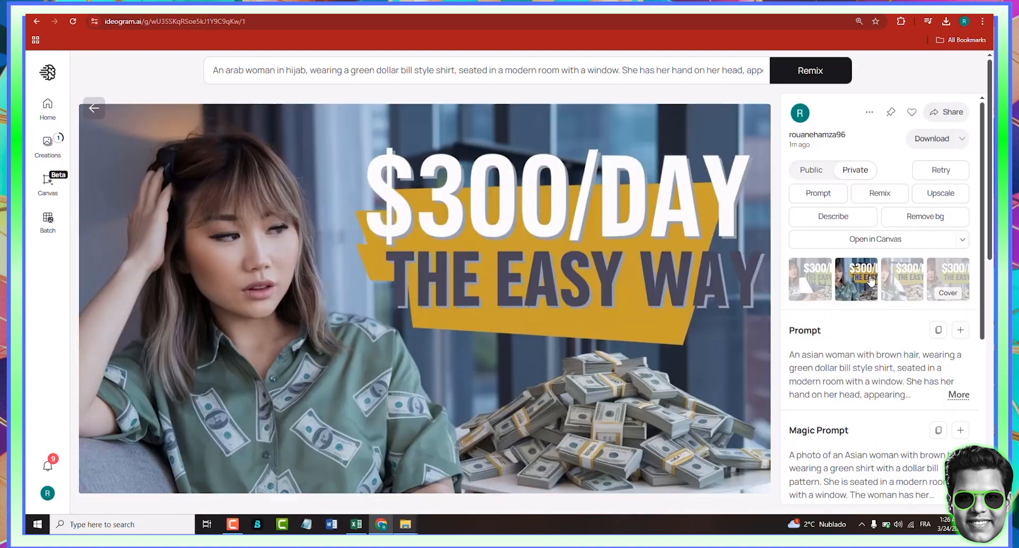
left_click(900, 286)
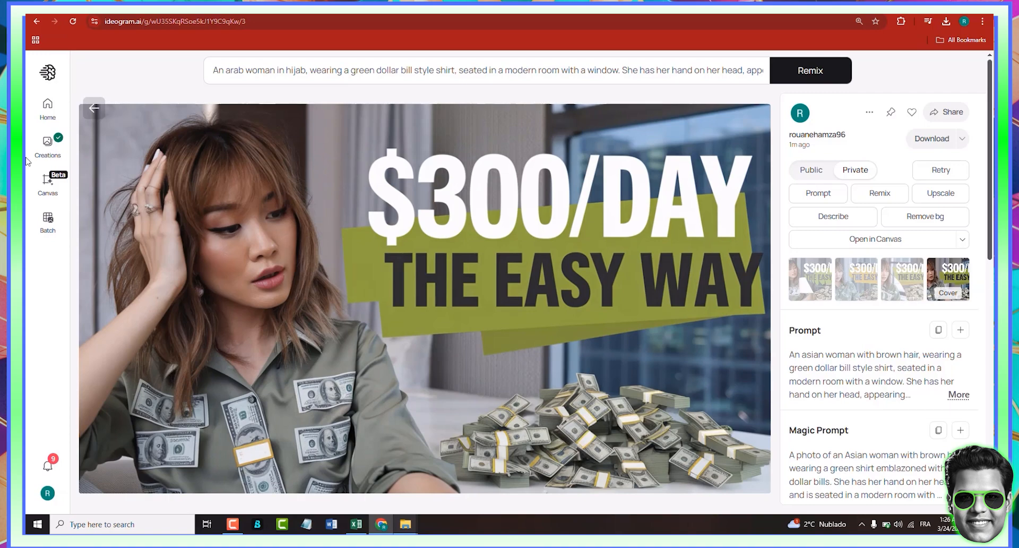
left_click(94, 108)
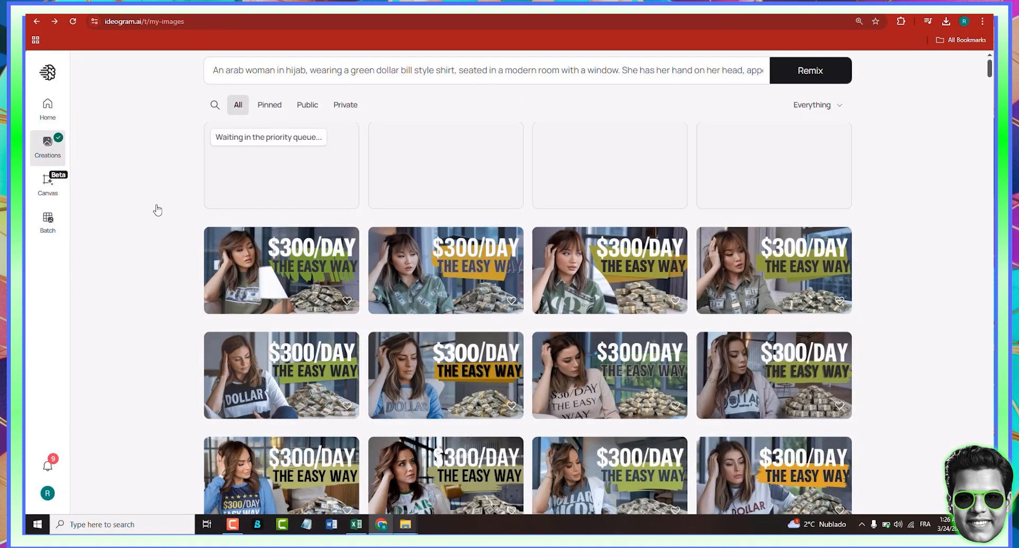
Switch to YouTube and search for 'trading' videos.
mouse_move(482, 283)
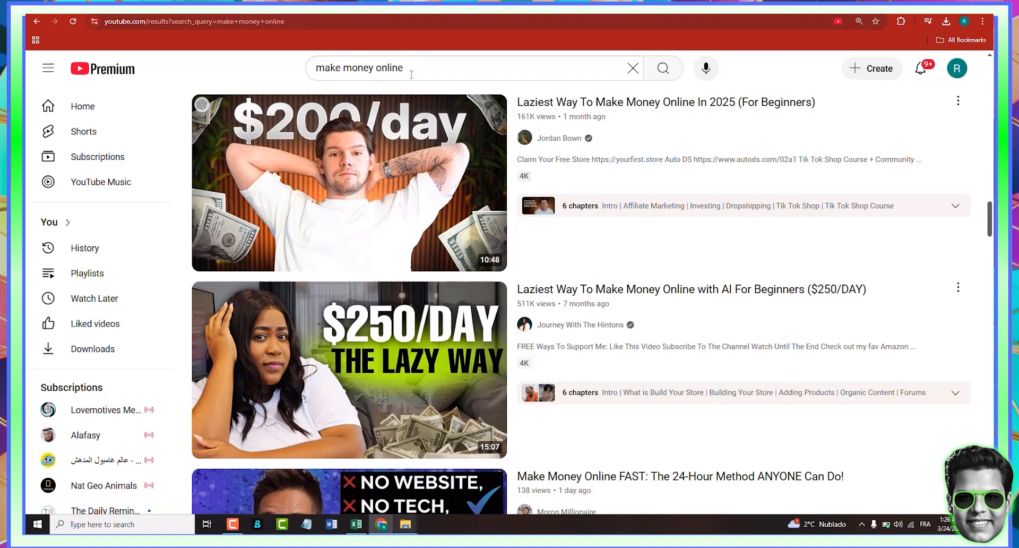
triple_click(412, 74)
type("trading")
key("Return")
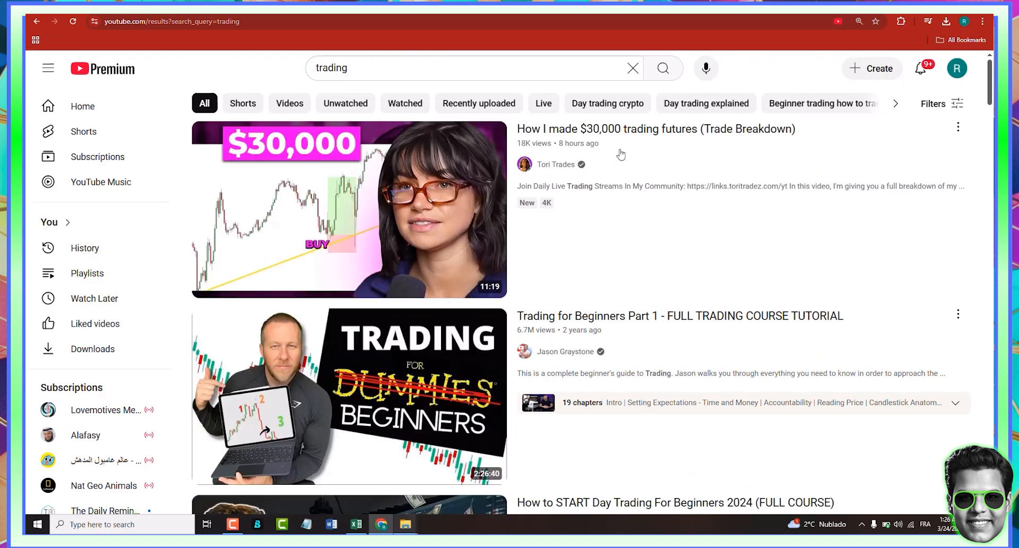
Look through the trading search results for example thumbnails in this niche.
scroll(647, 306, "down", 1)
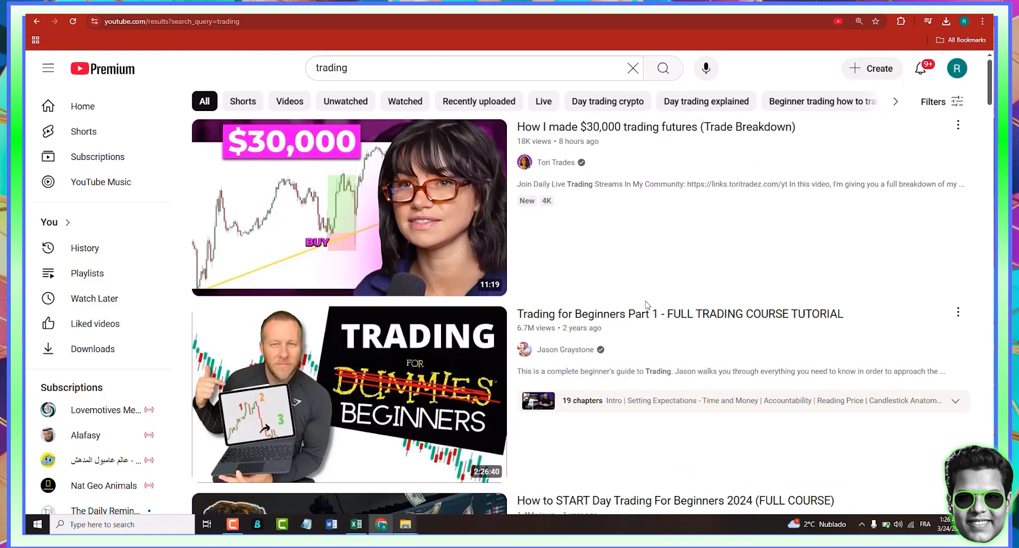
scroll(743, 302, "down", 3)
scroll(945, 258, "down", 1)
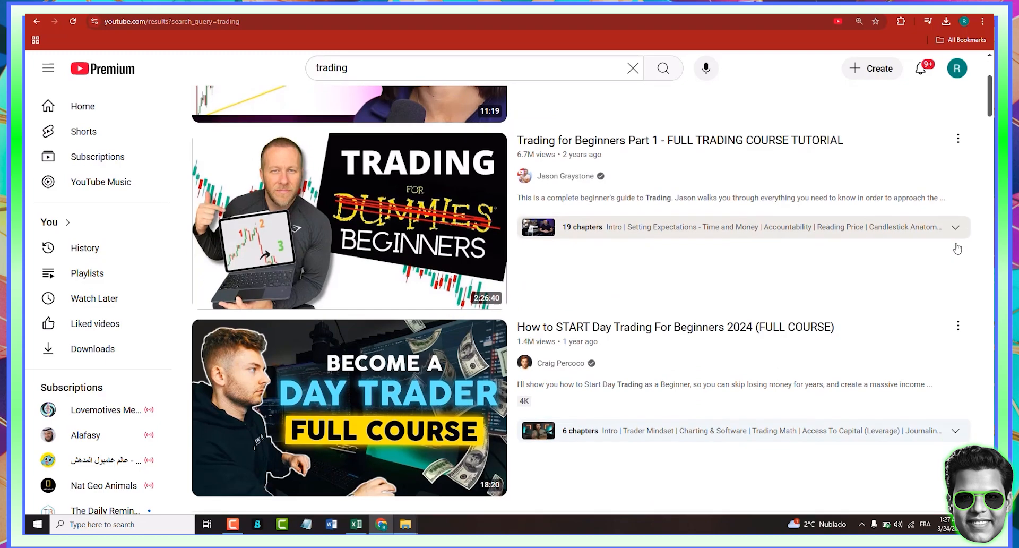
scroll(955, 247, "down", 1)
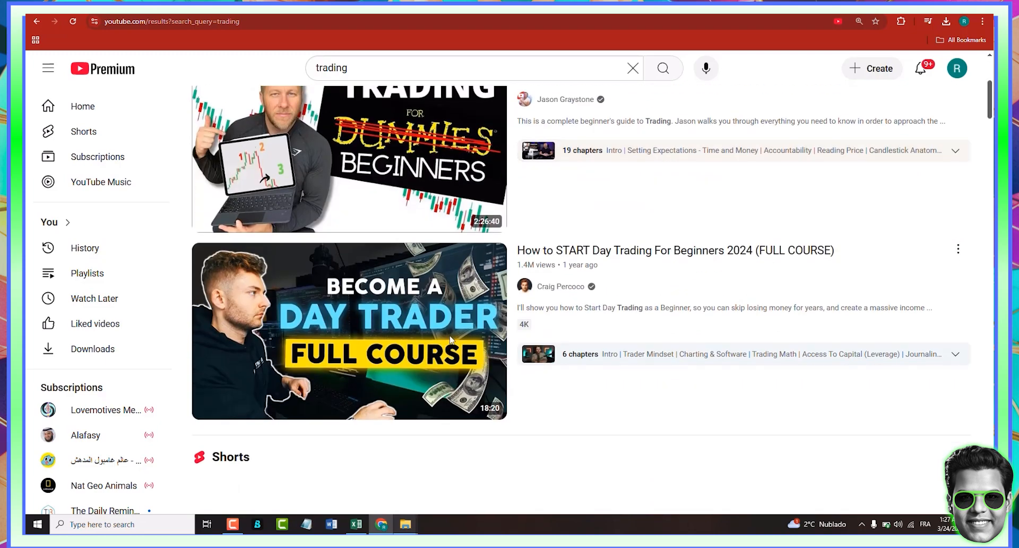
scroll(424, 331, "up", 3)
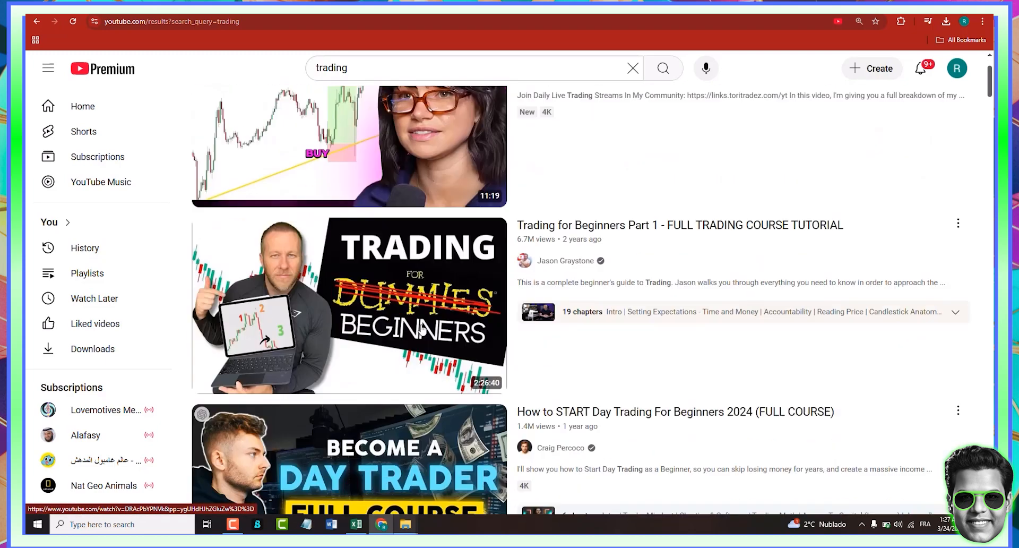
scroll(422, 330, "down", 8)
scroll(422, 327, "up", 3)
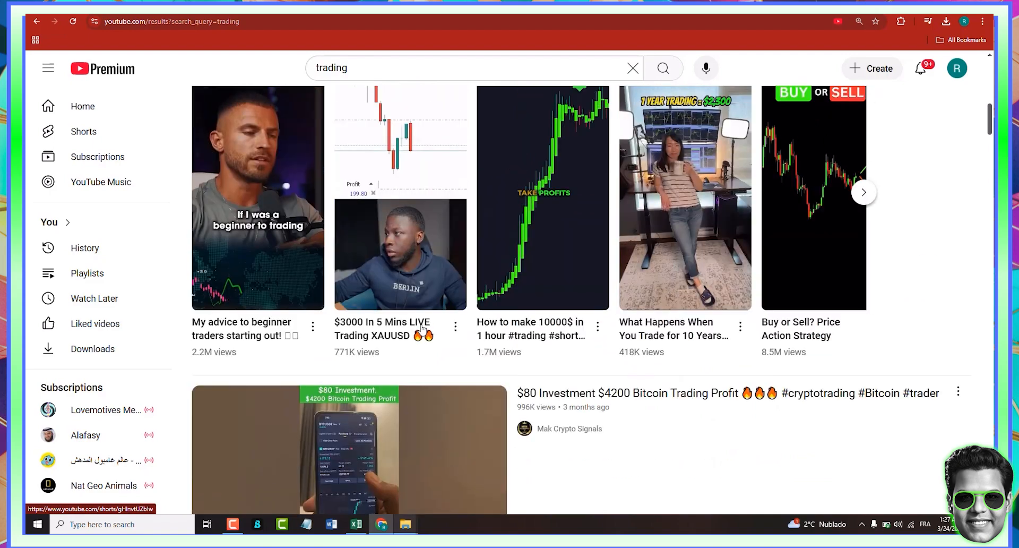
scroll(422, 329, "up", 3)
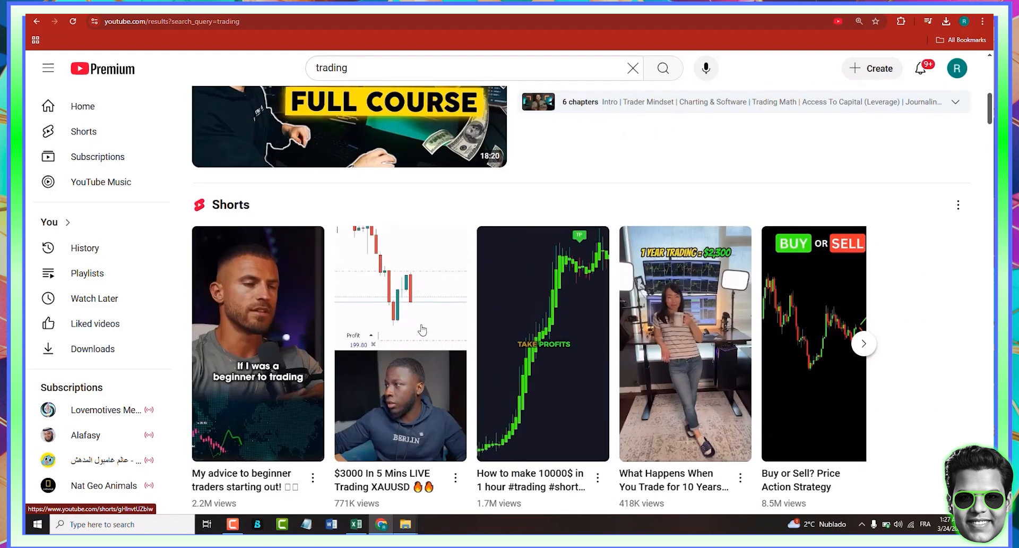
scroll(422, 329, "up", 10)
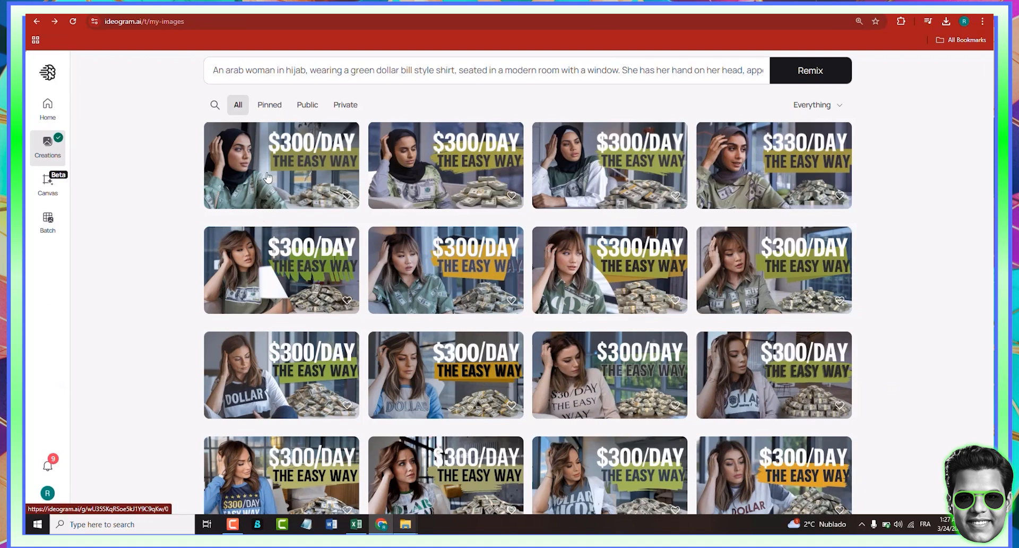
Back in Ideogram, compare the hijab batch's images at full size, checking the headline text and the dollar bill shirts.
left_click(268, 178)
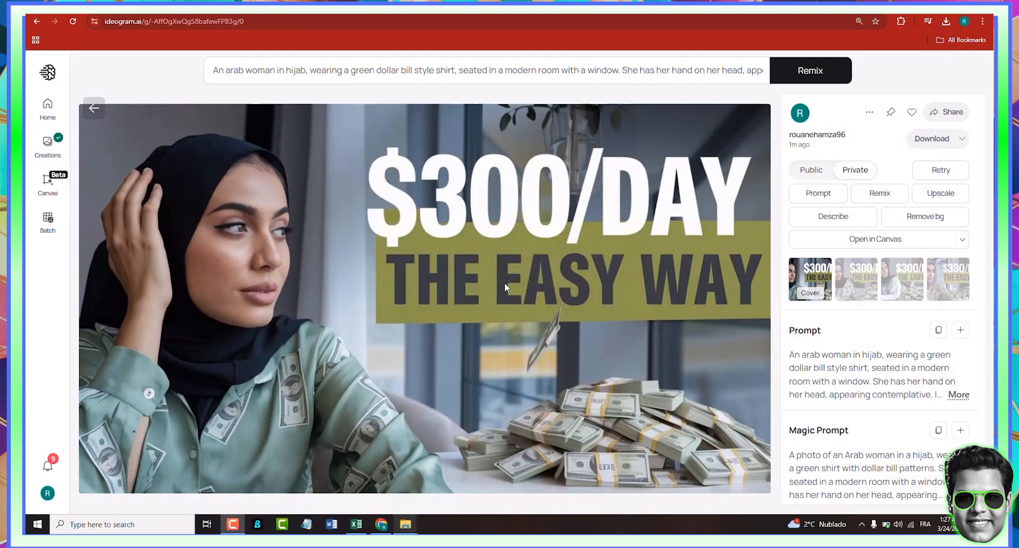
left_click(857, 287)
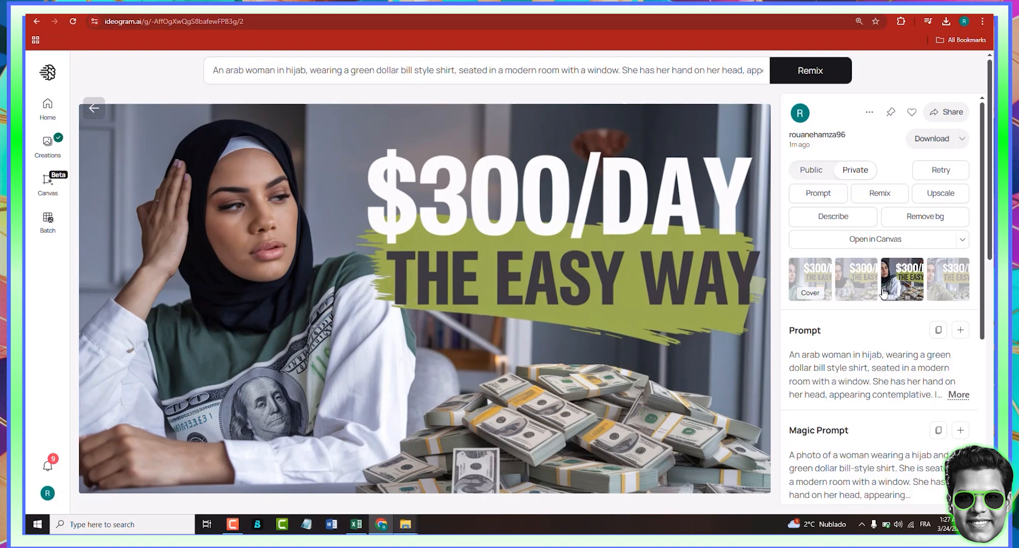
left_click(950, 284)
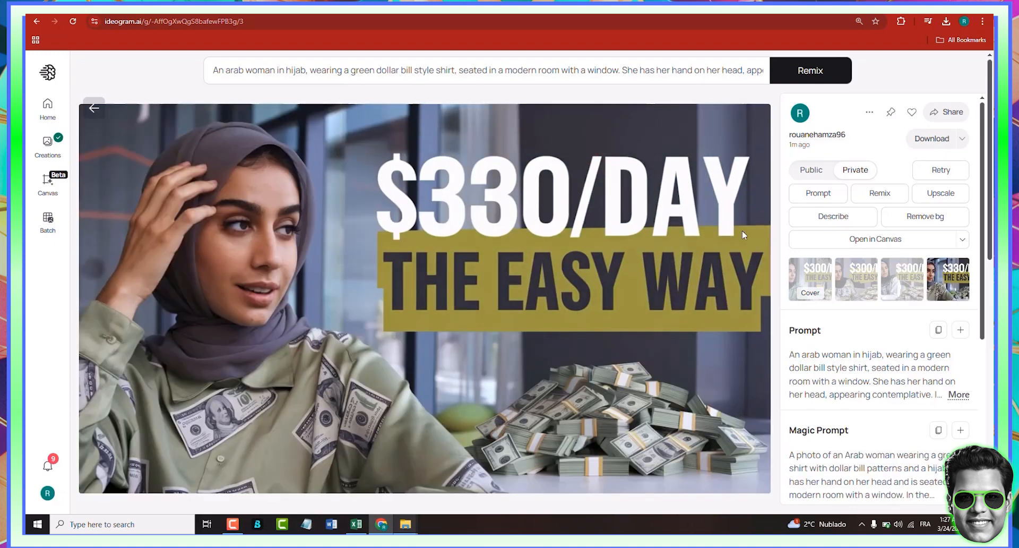
left_click(820, 272)
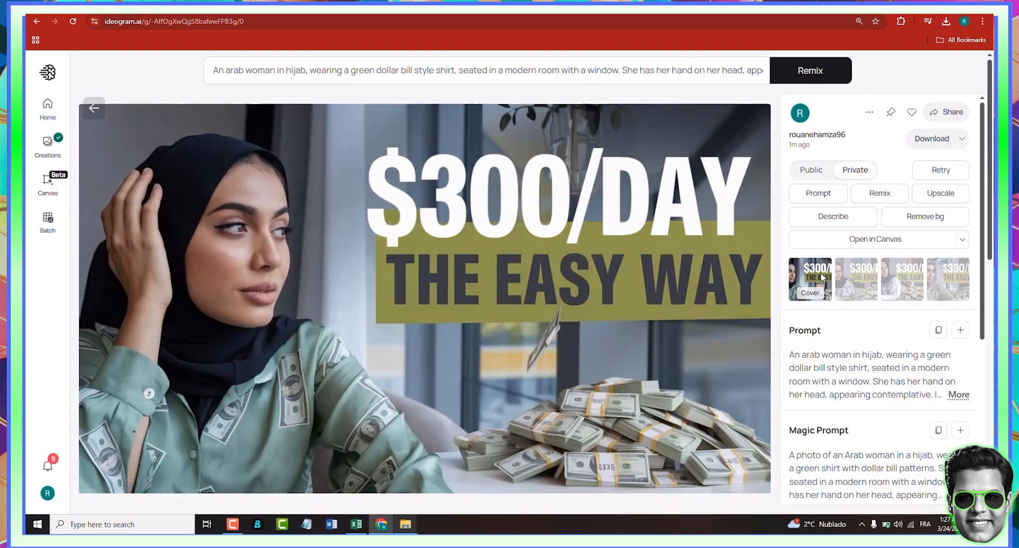
left_click(855, 277)
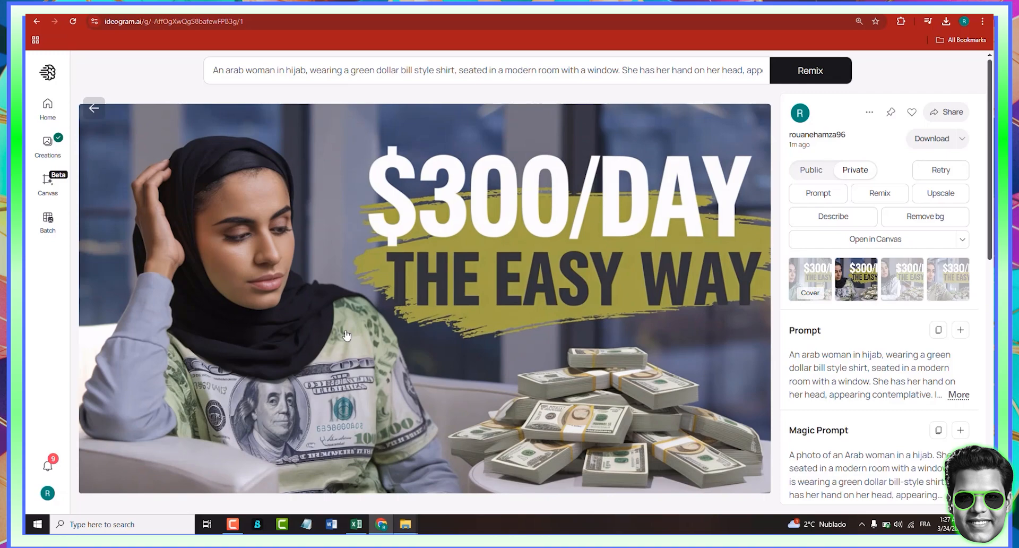
left_click(805, 291)
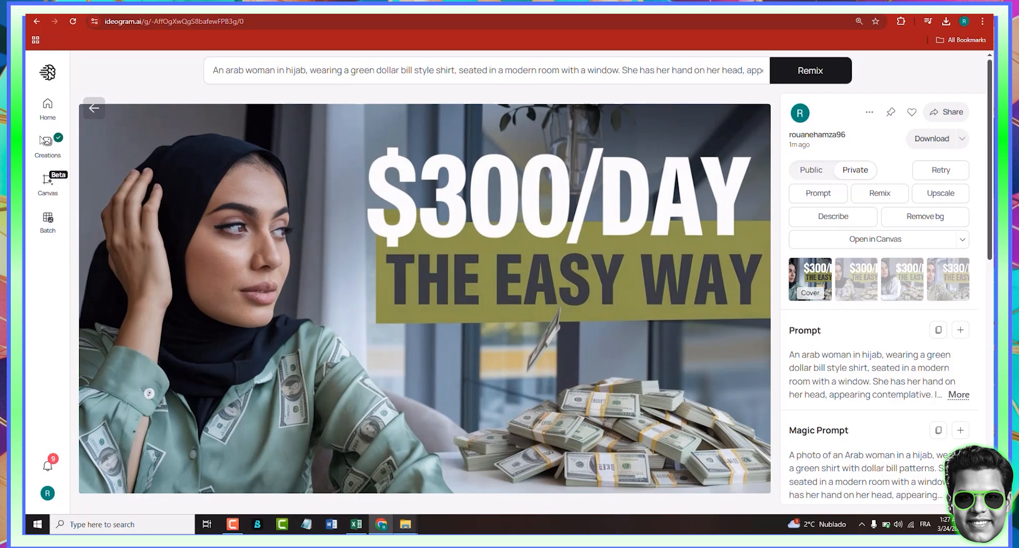
left_click(94, 108)
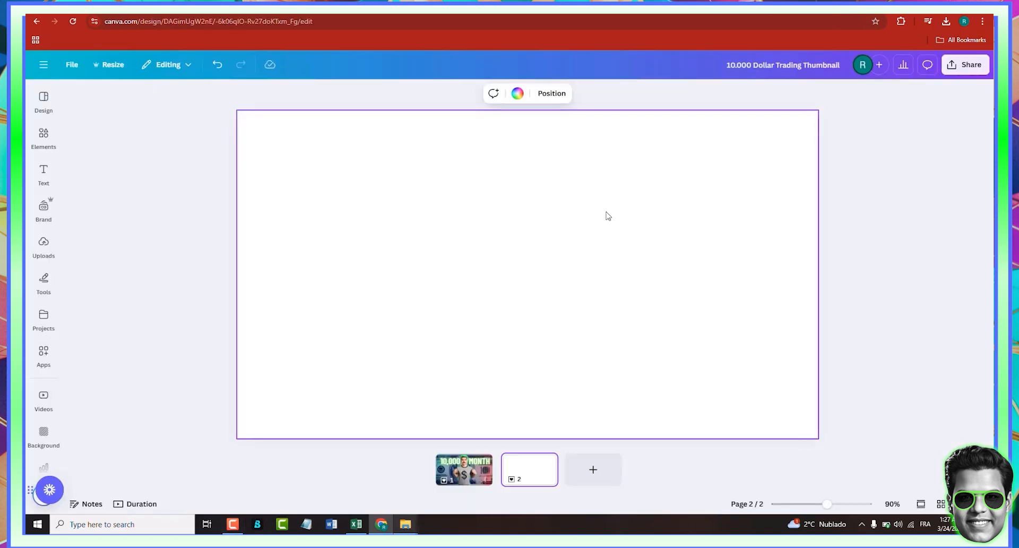
In Canva, open page 1 of the '10.000 Dollar Trading Thumbnail' design.
left_click(443, 512)
left_click(458, 470)
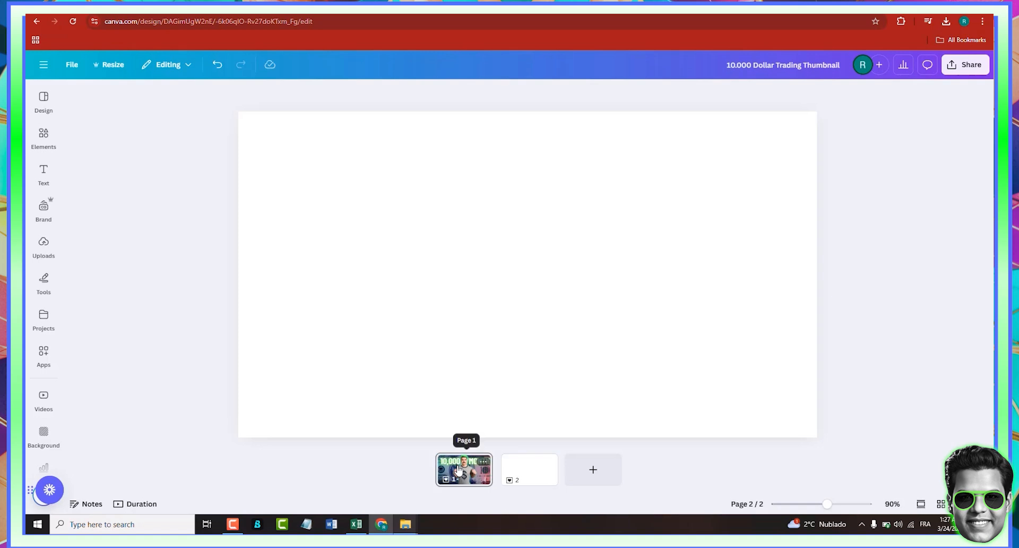